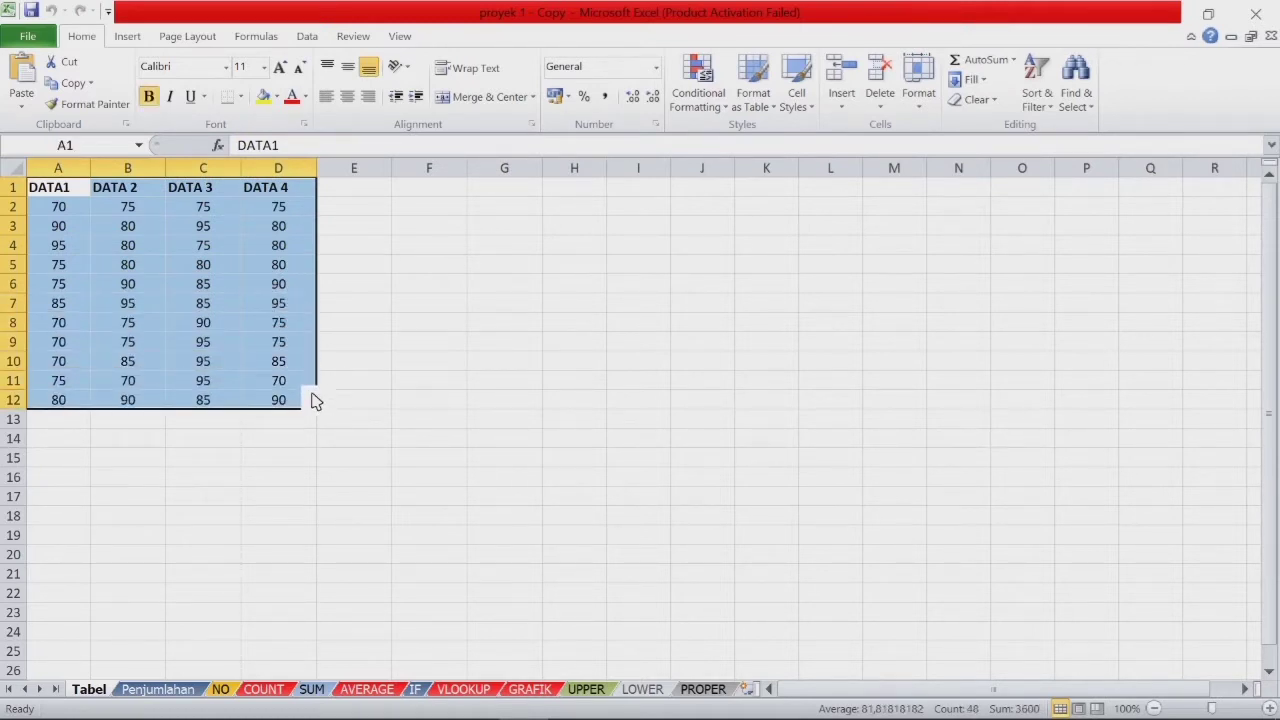
- Apply all borders to the data table in A1:D12
left_click(241, 96)
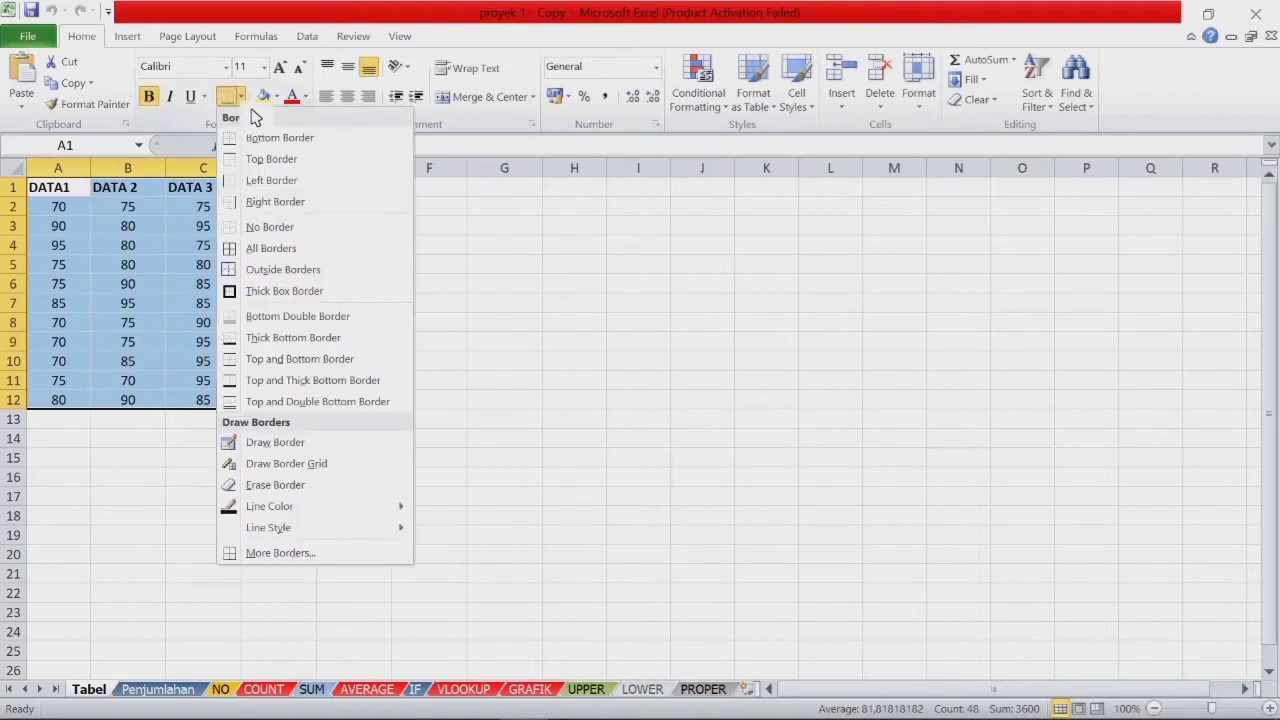
left_click(288, 249)
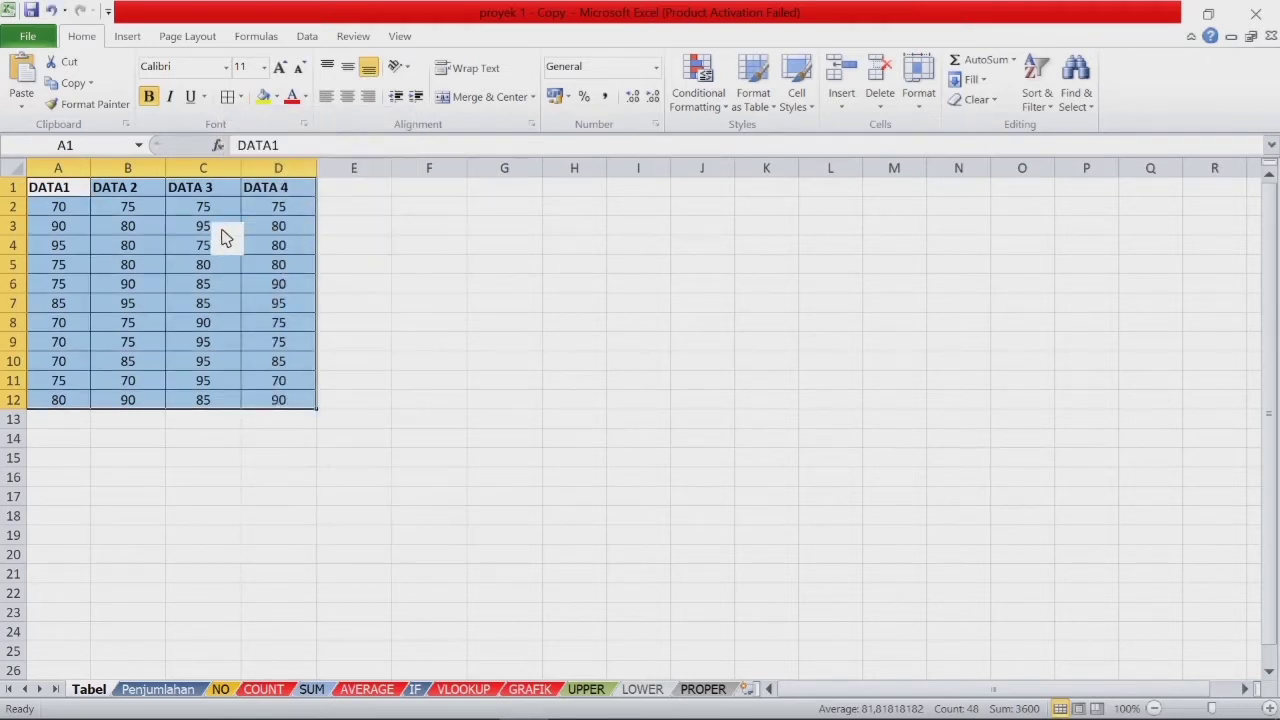
left_click_drag(130, 232, 131, 246)
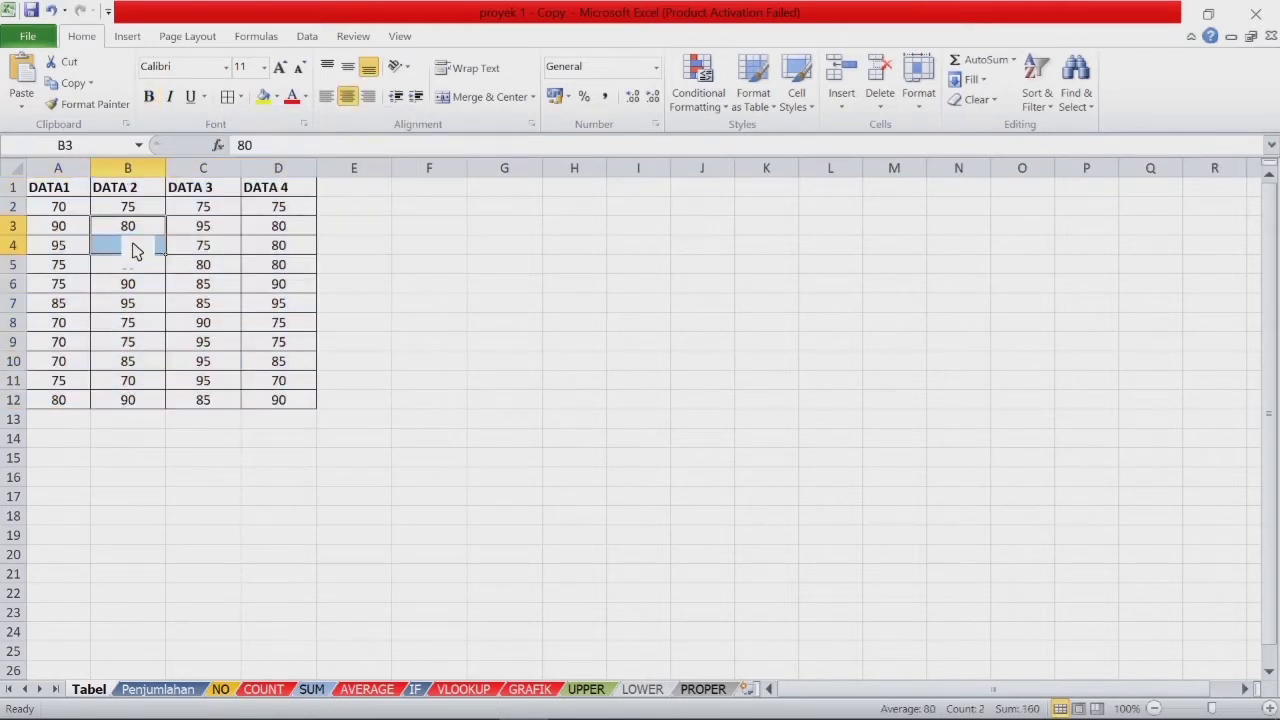
- Fill the header cells A1:D1 with a light olive green colour
left_click(76, 192)
left_click_drag(76, 200, 287, 196)
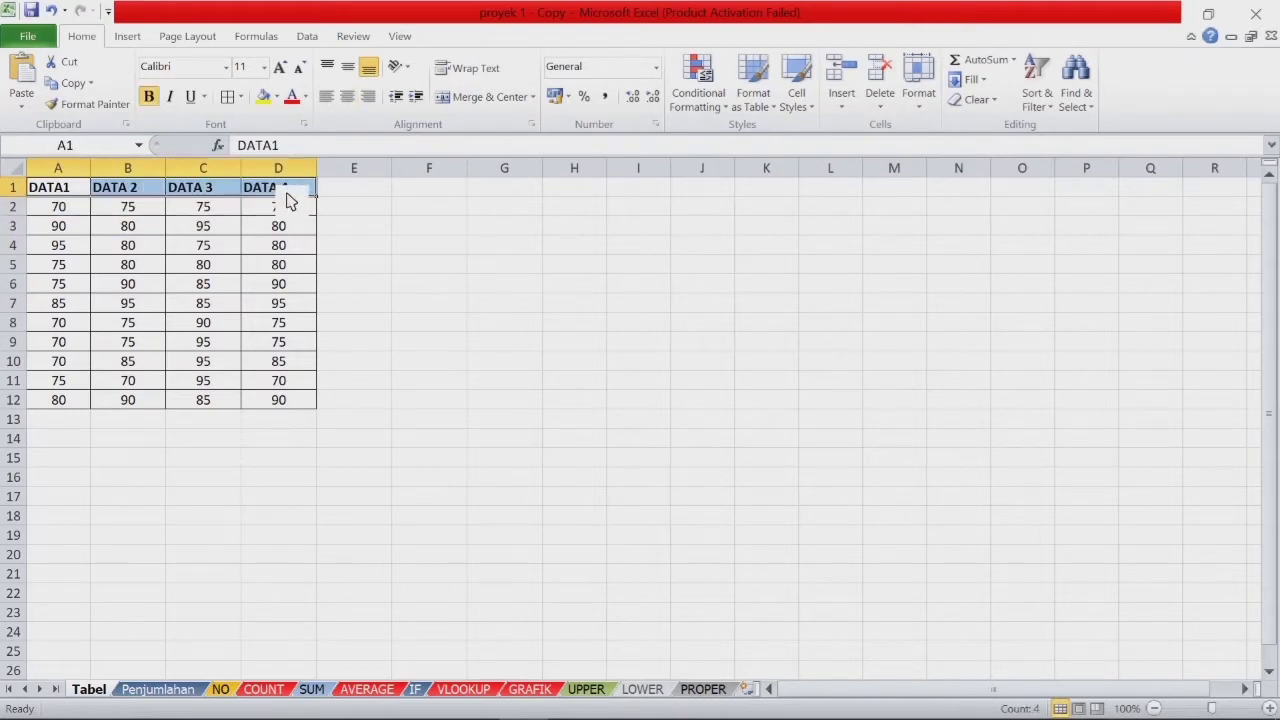
left_click(305, 96)
left_click(276, 96)
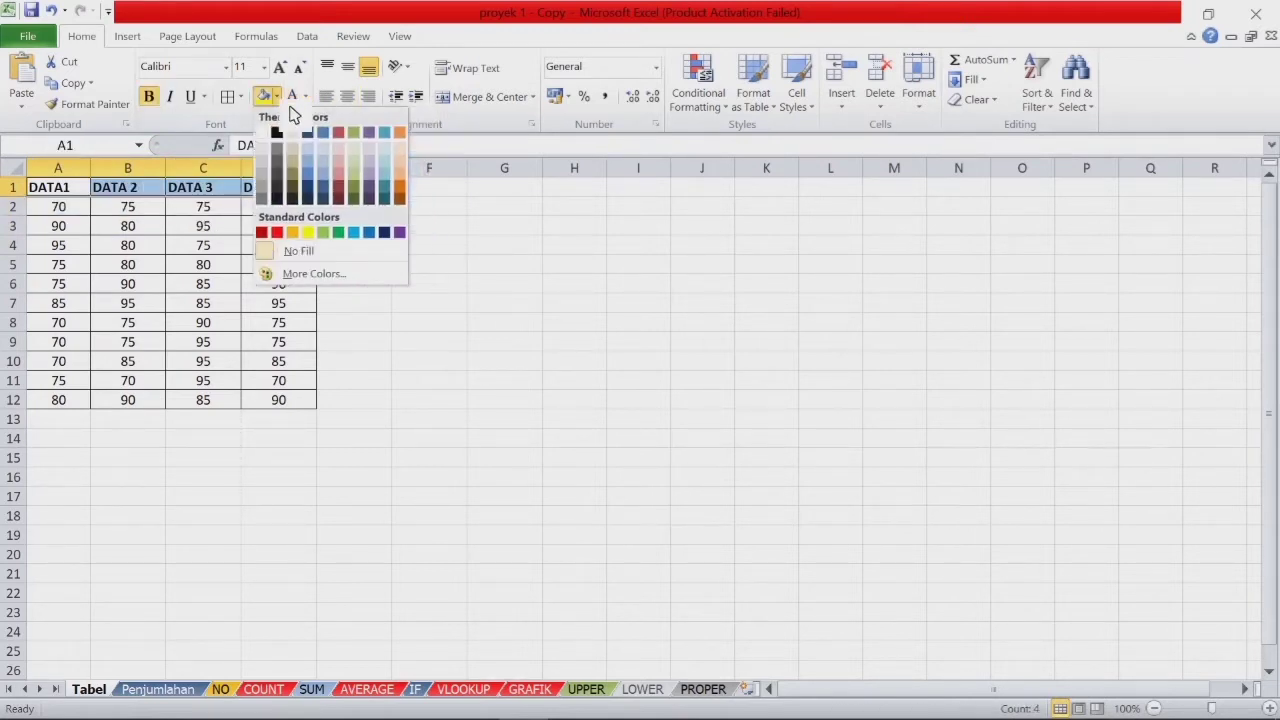
left_click(370, 191)
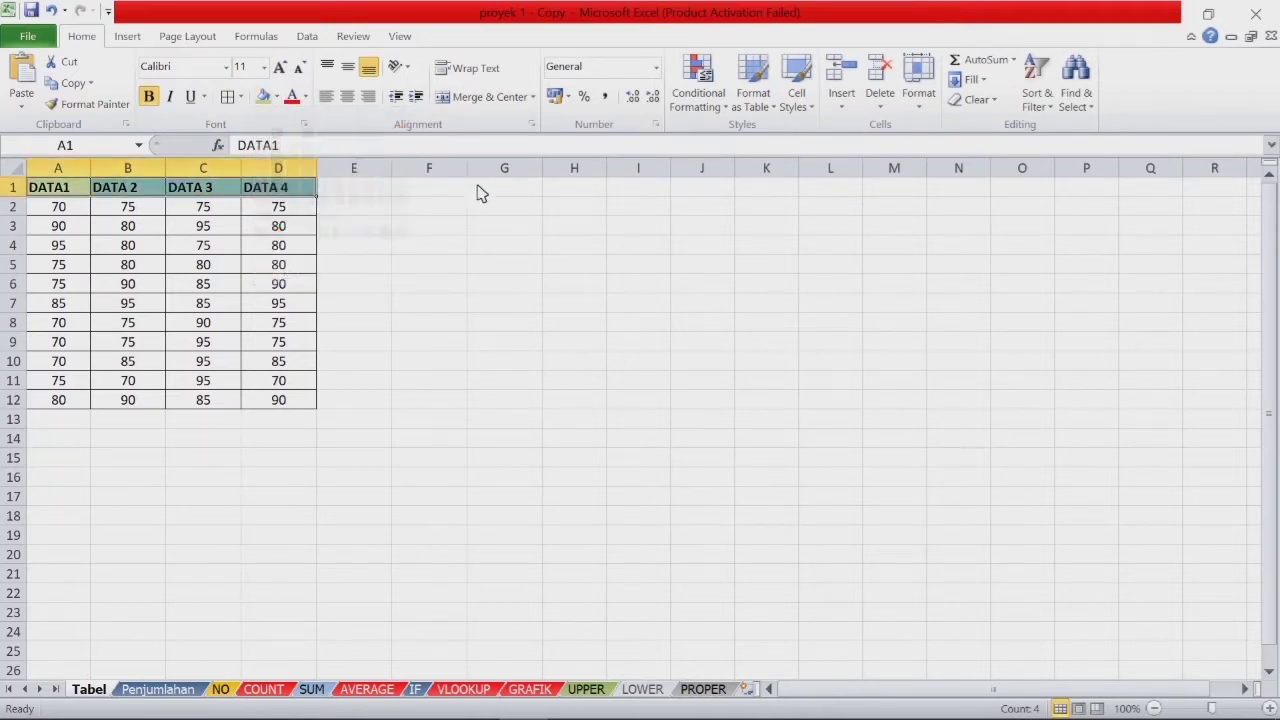
left_click(417, 389)
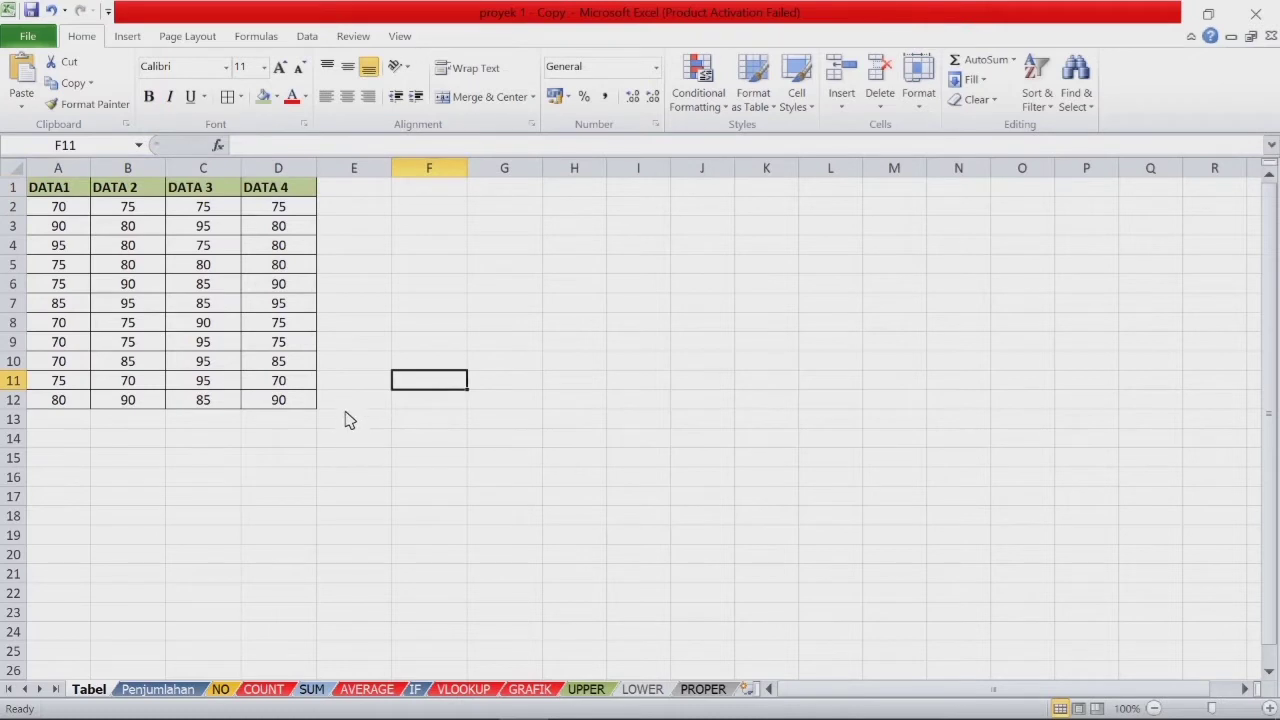
- On the Penjumlahan sheet, calculate the PENJUMLAHAN column with =A2+B2 in C2 and fill the formula down to C12
left_click(174, 697)
left_click(401, 464)
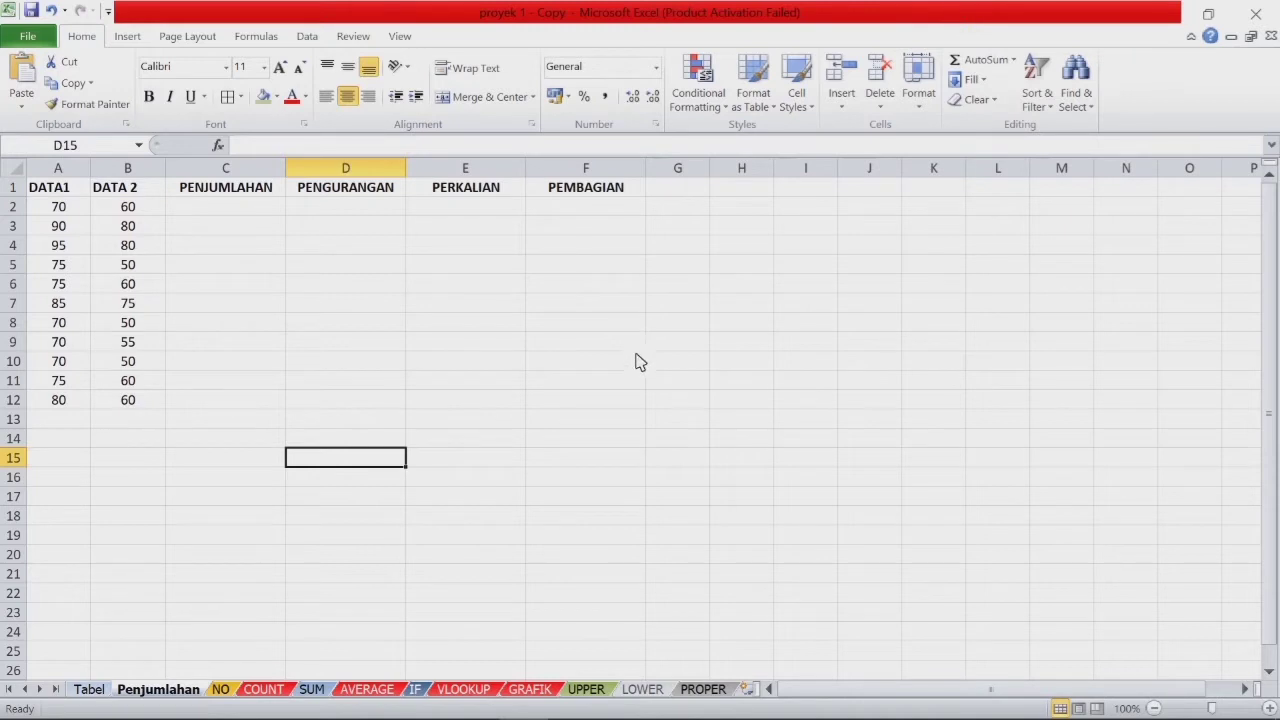
mouse_move(275, 716)
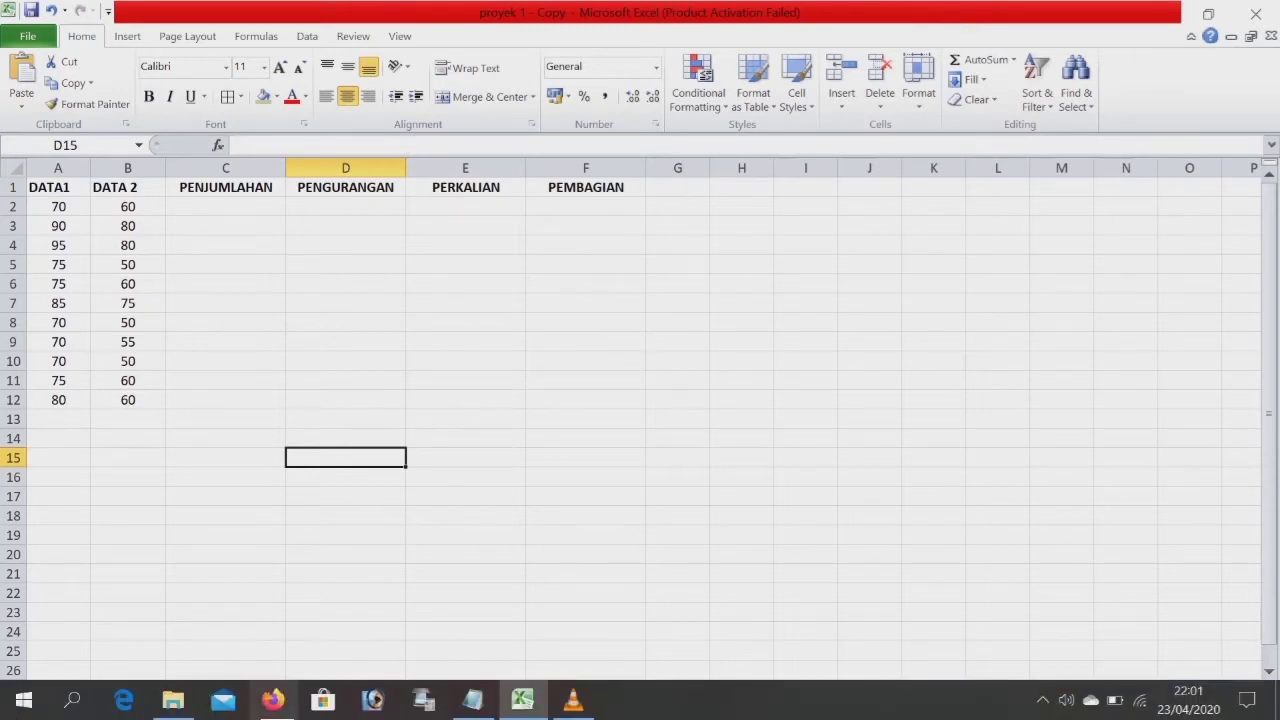
left_click(227, 212)
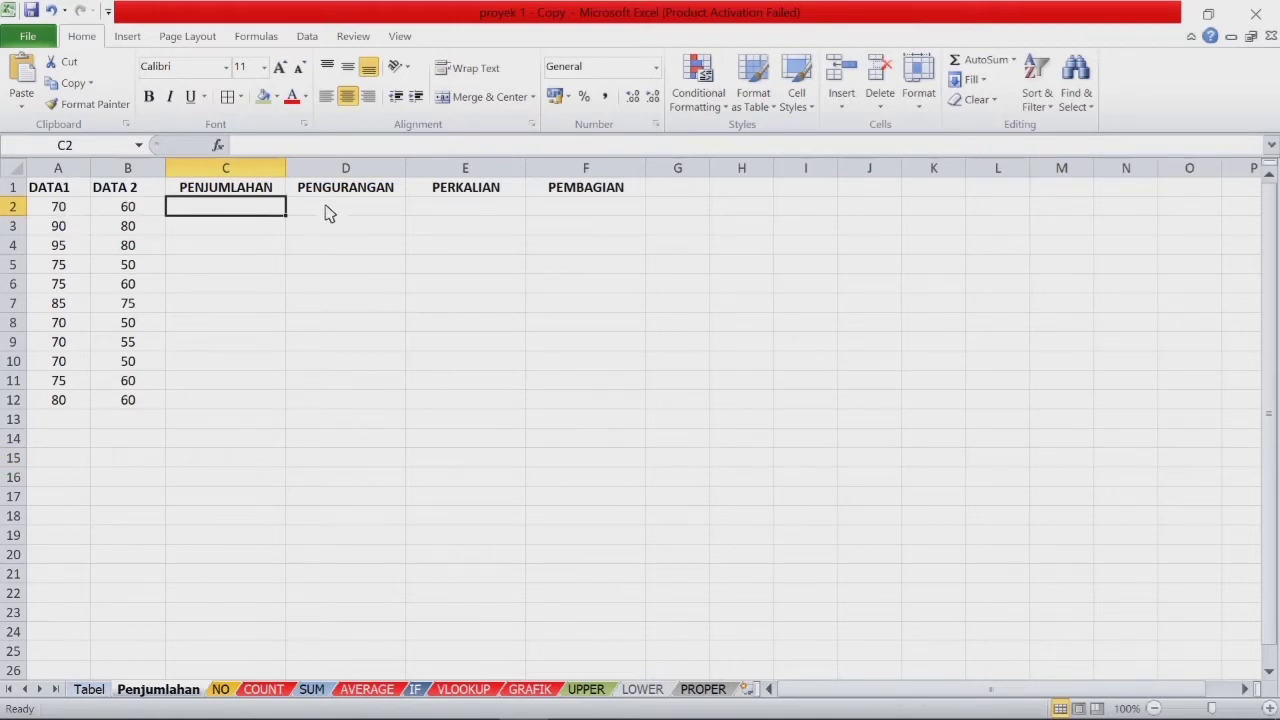
type("=")
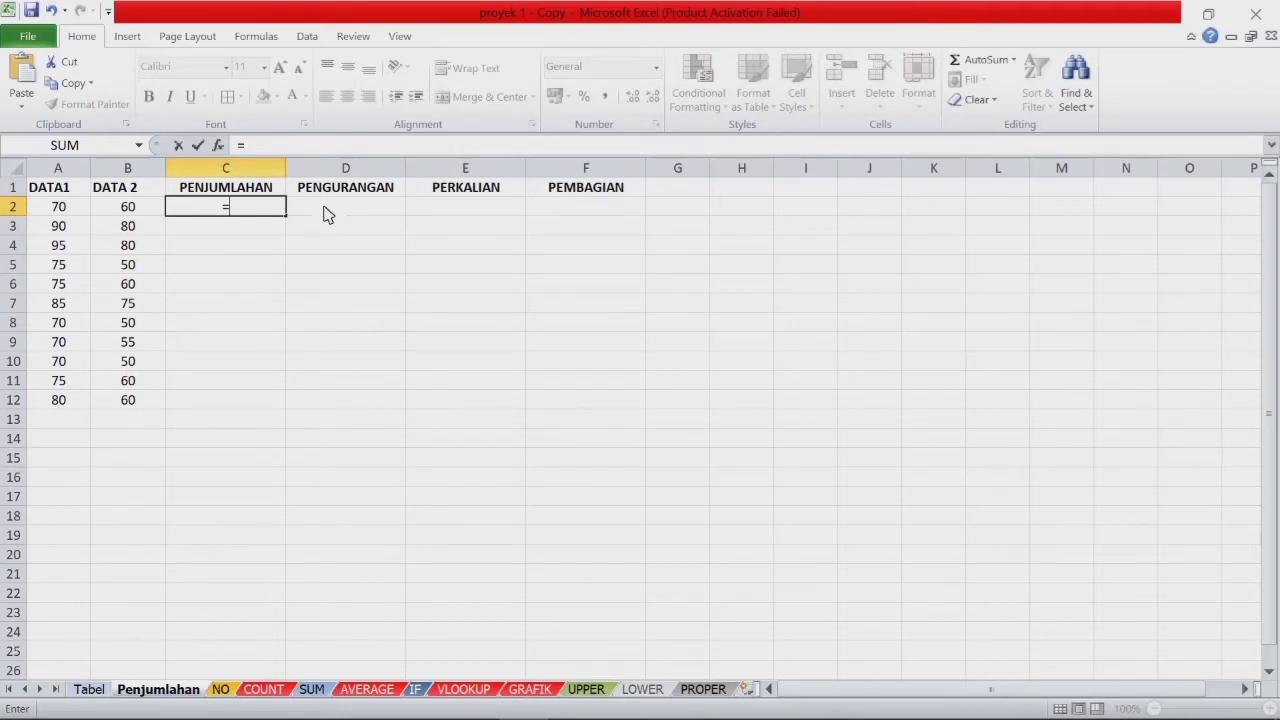
left_click(84, 212)
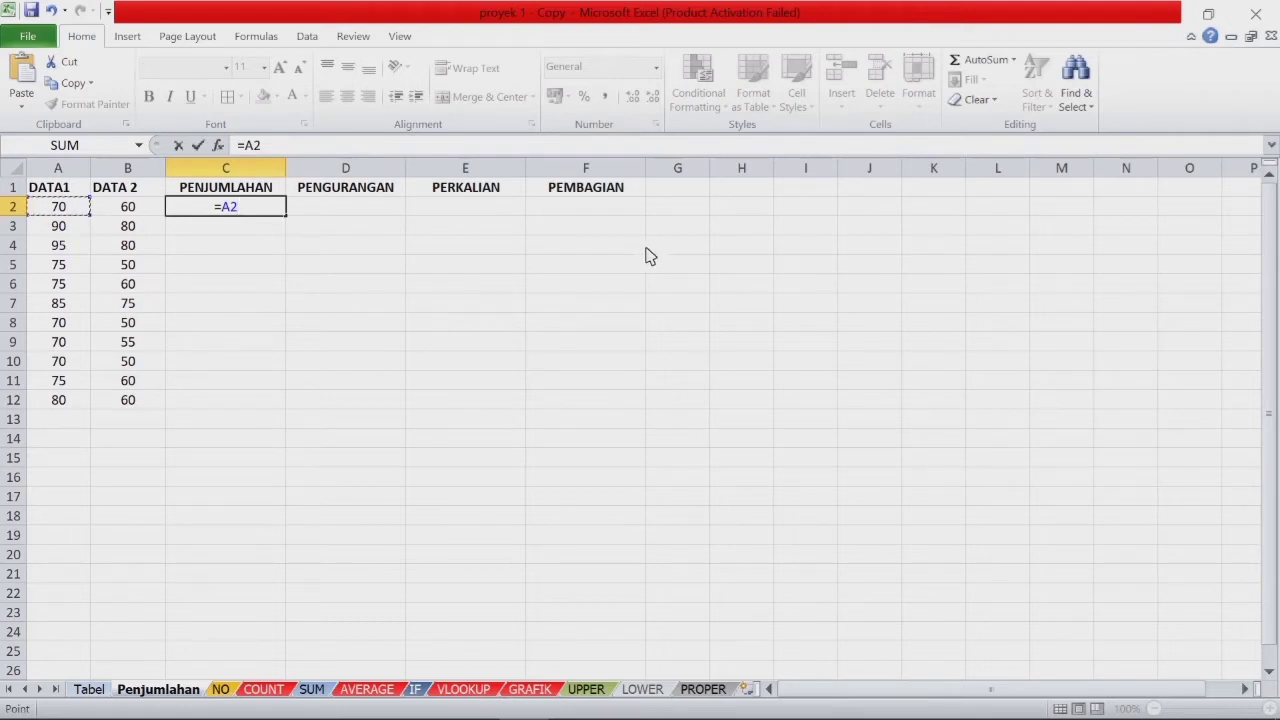
type("+")
left_click(133, 209)
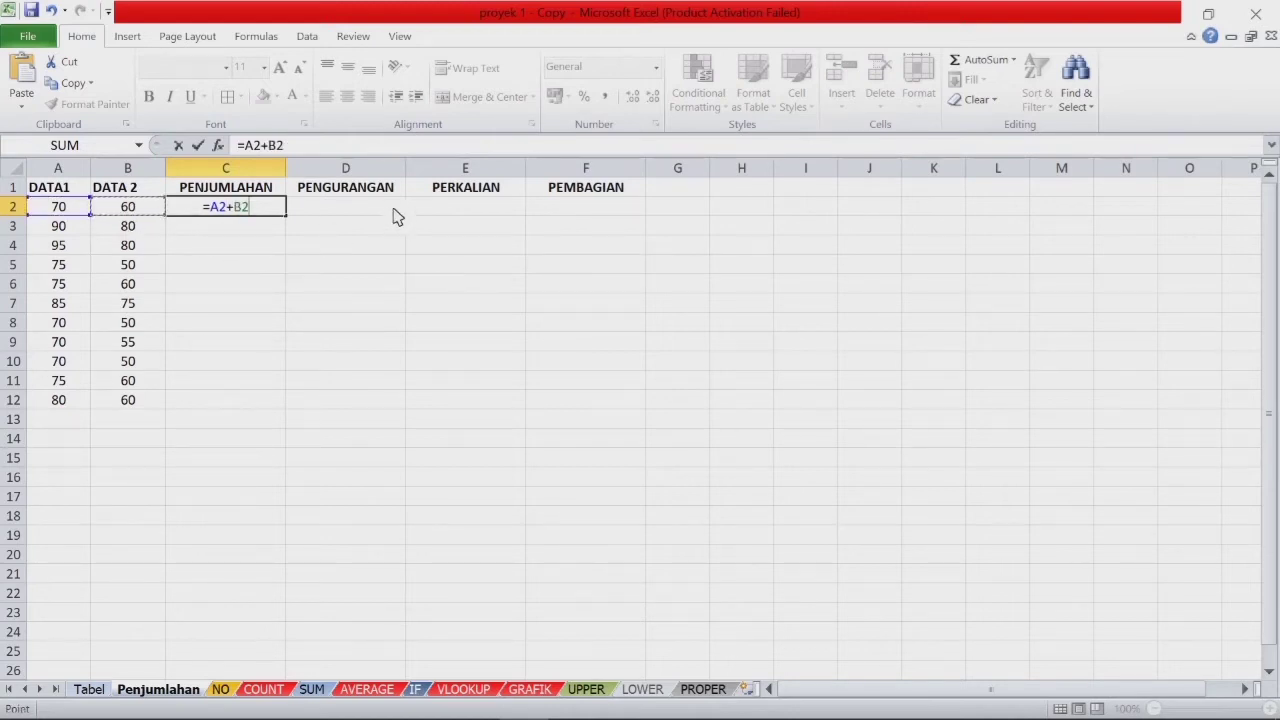
key("Return")
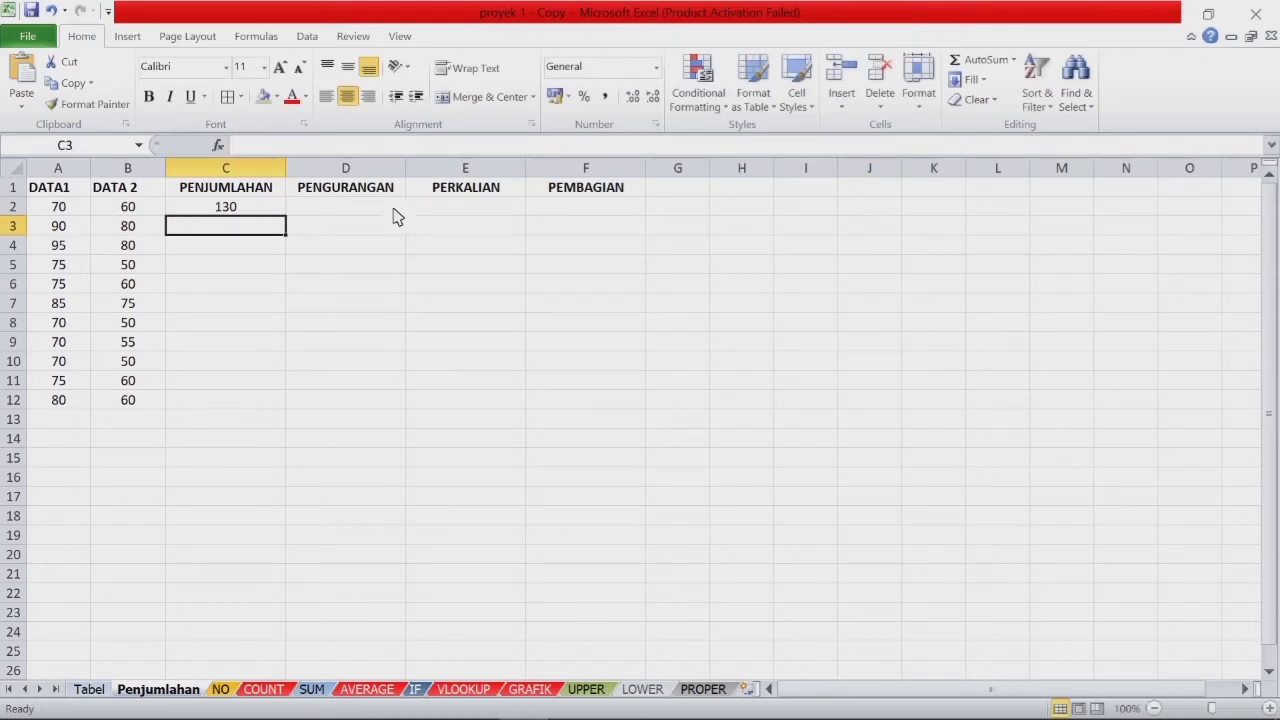
left_click(278, 215)
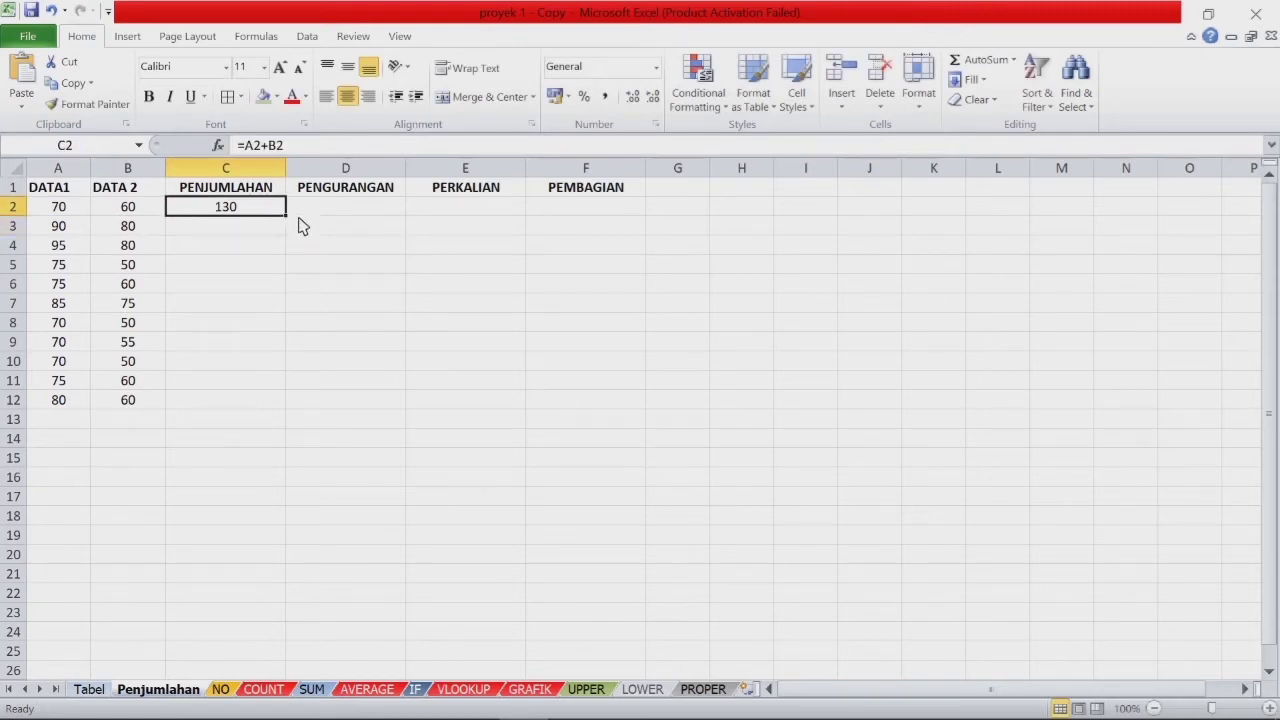
left_click_drag(287, 217, 289, 423)
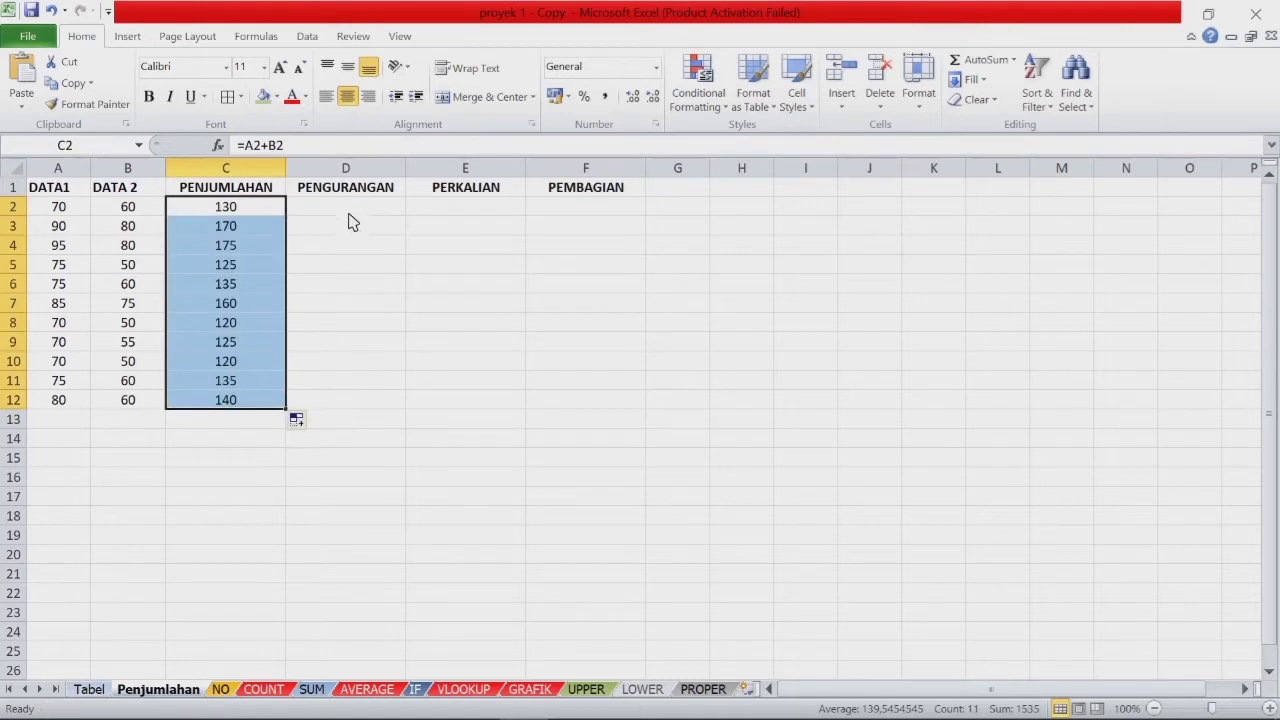
- Calculate the PENGURANGAN column with =A2-B2 in D2 and fill the formula down to D12
left_click(350, 216)
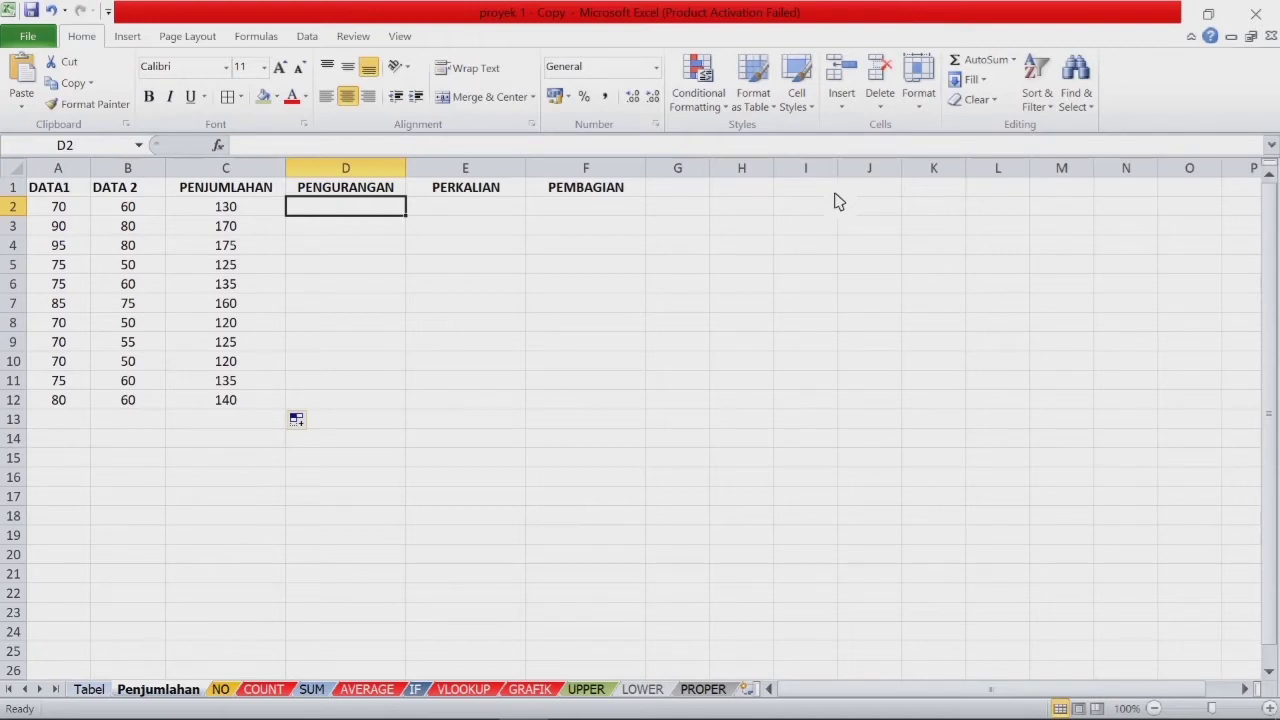
type("=")
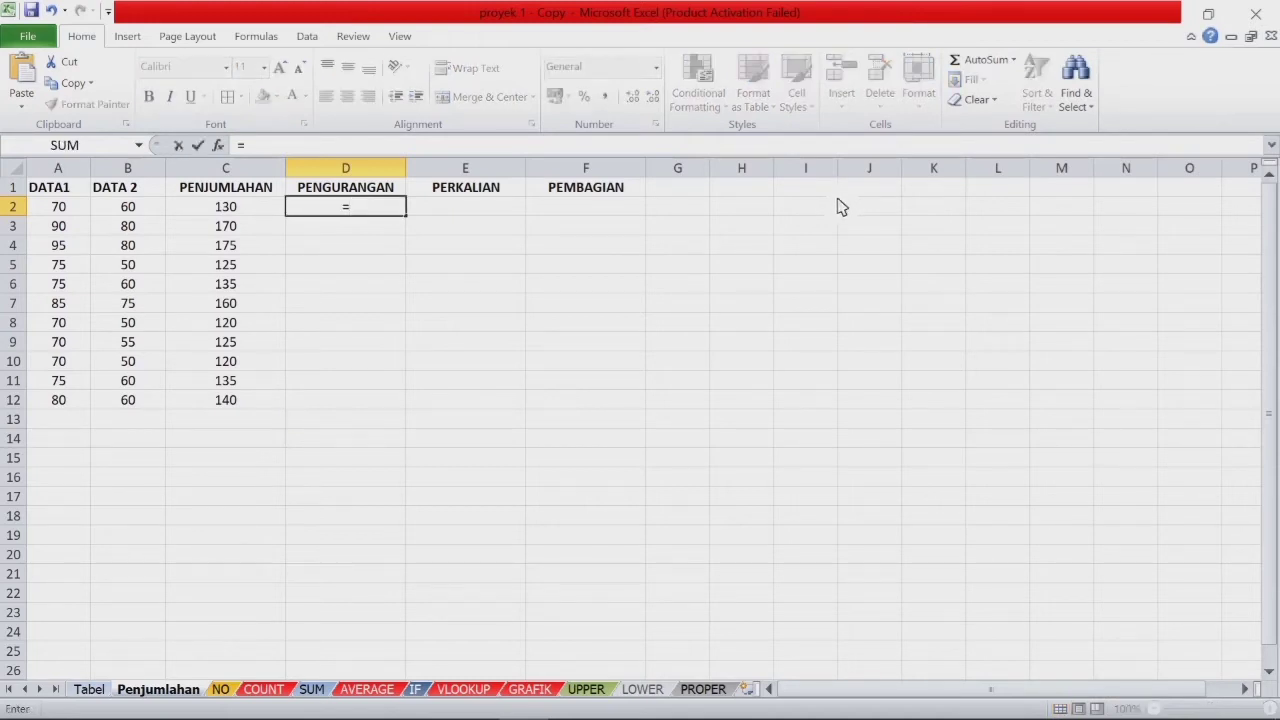
left_click(78, 212)
left_click(80, 214)
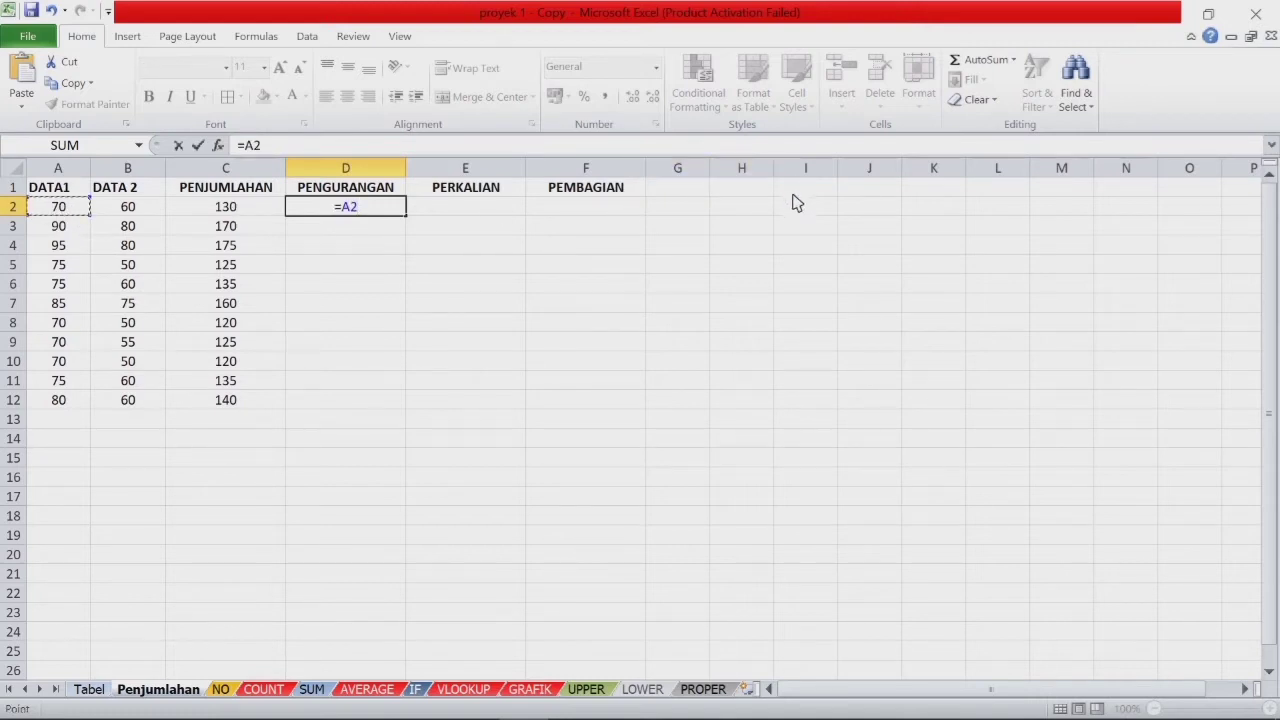
type("-")
left_click(147, 211)
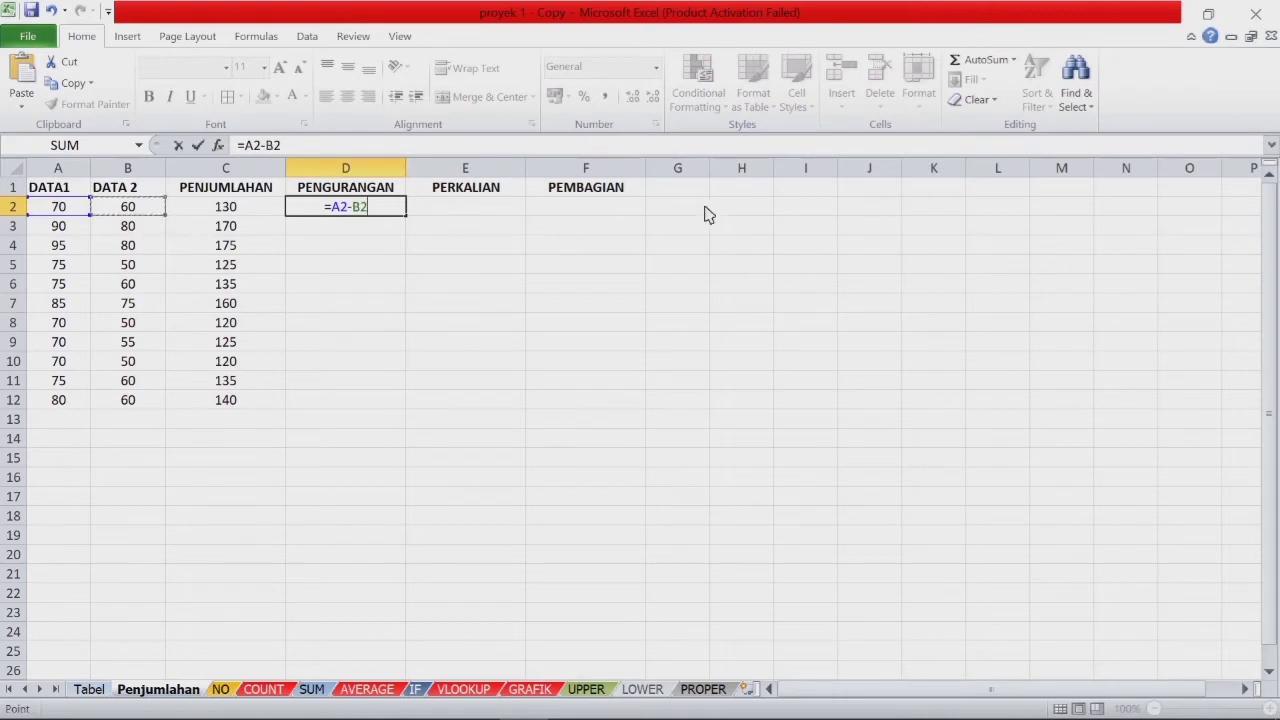
key("Return")
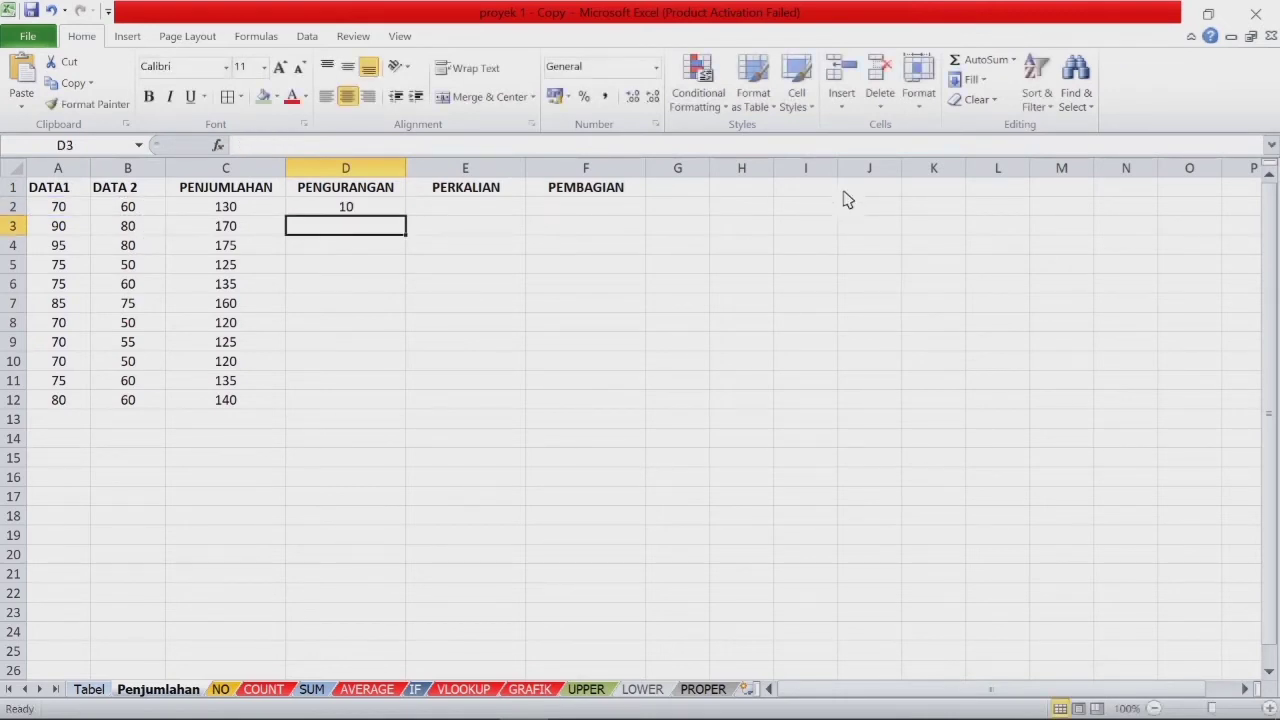
left_click(357, 214)
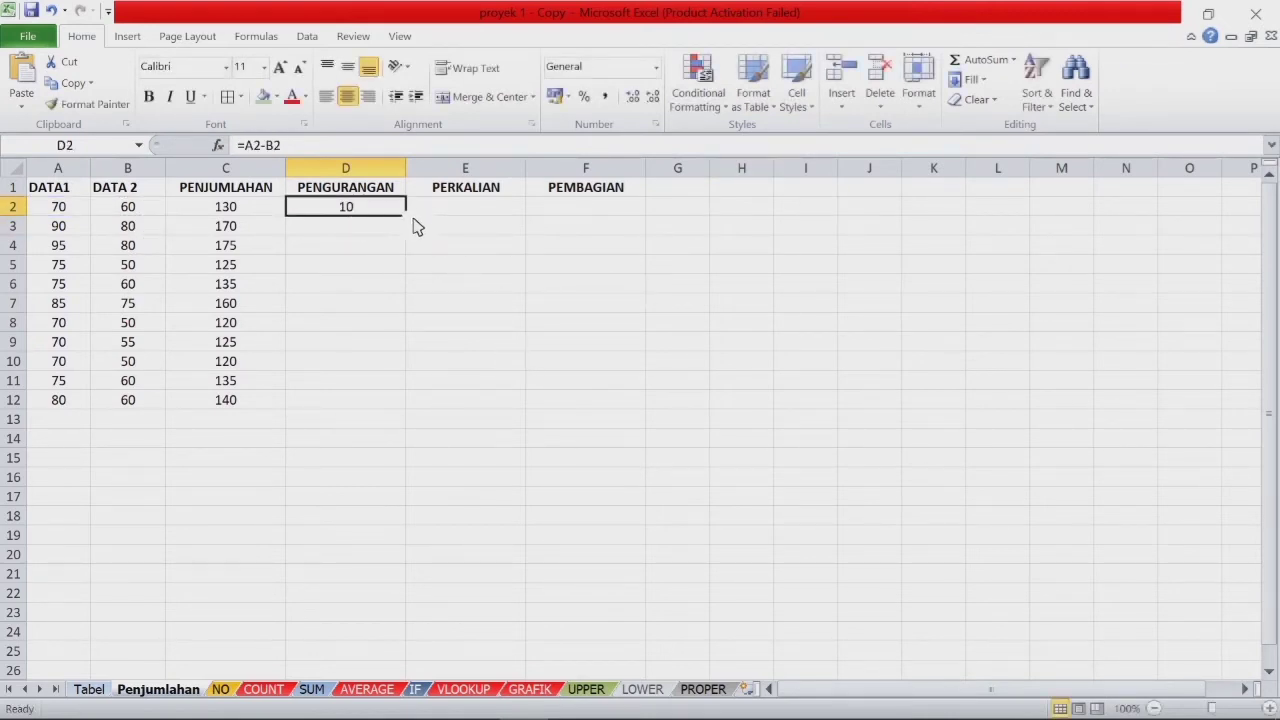
left_click_drag(406, 216, 412, 420)
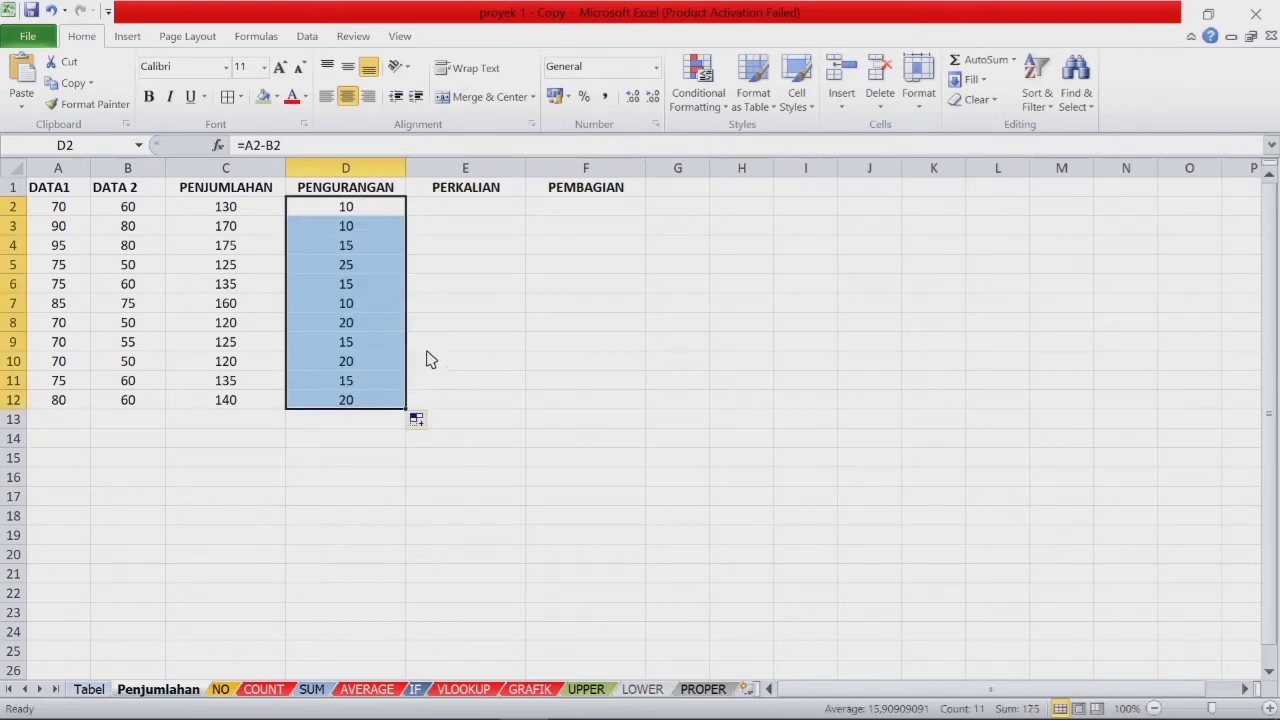
- Calculate the PERKALIAN column with =A2*B2 in E2 and fill the formula down to E12
left_click(463, 208)
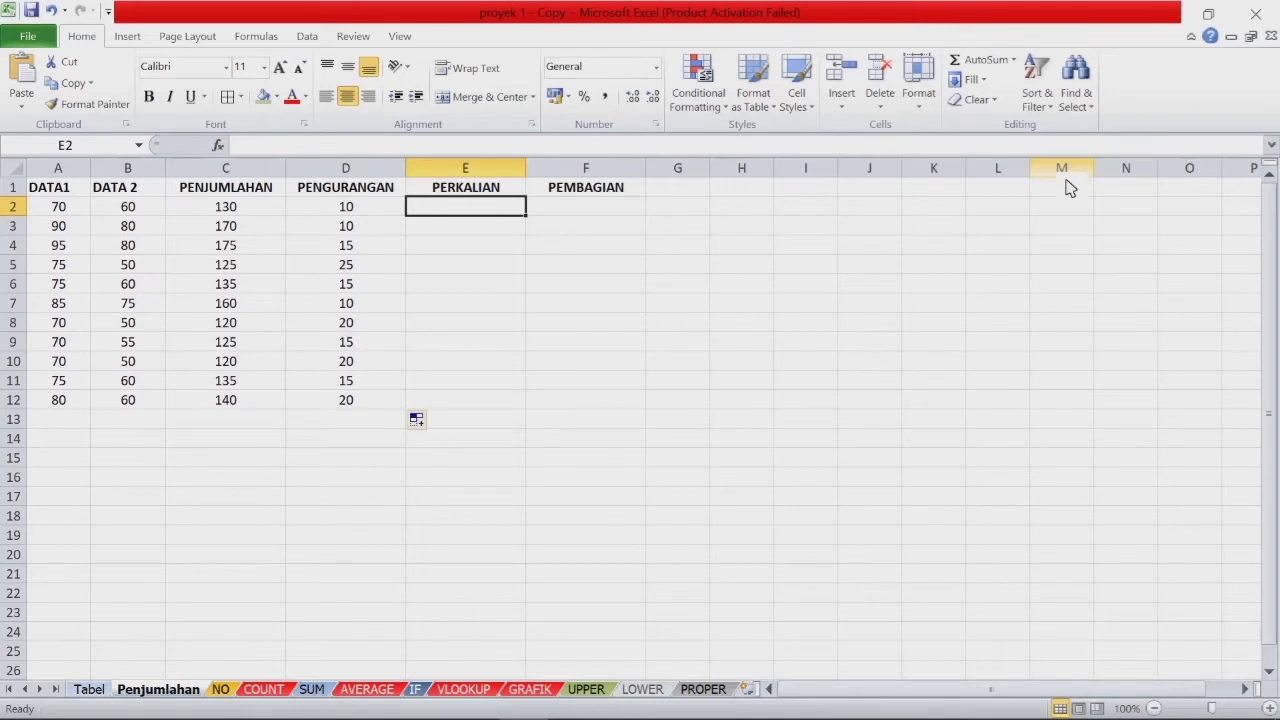
type("=")
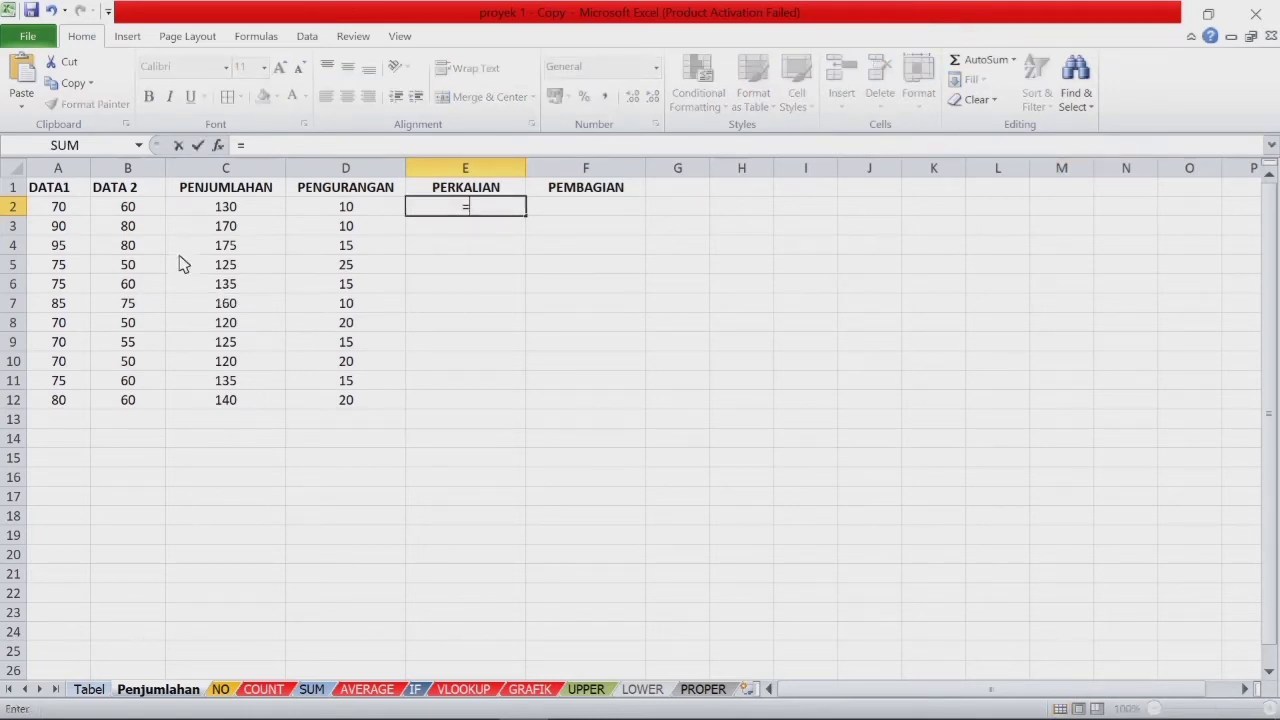
left_click(60, 207)
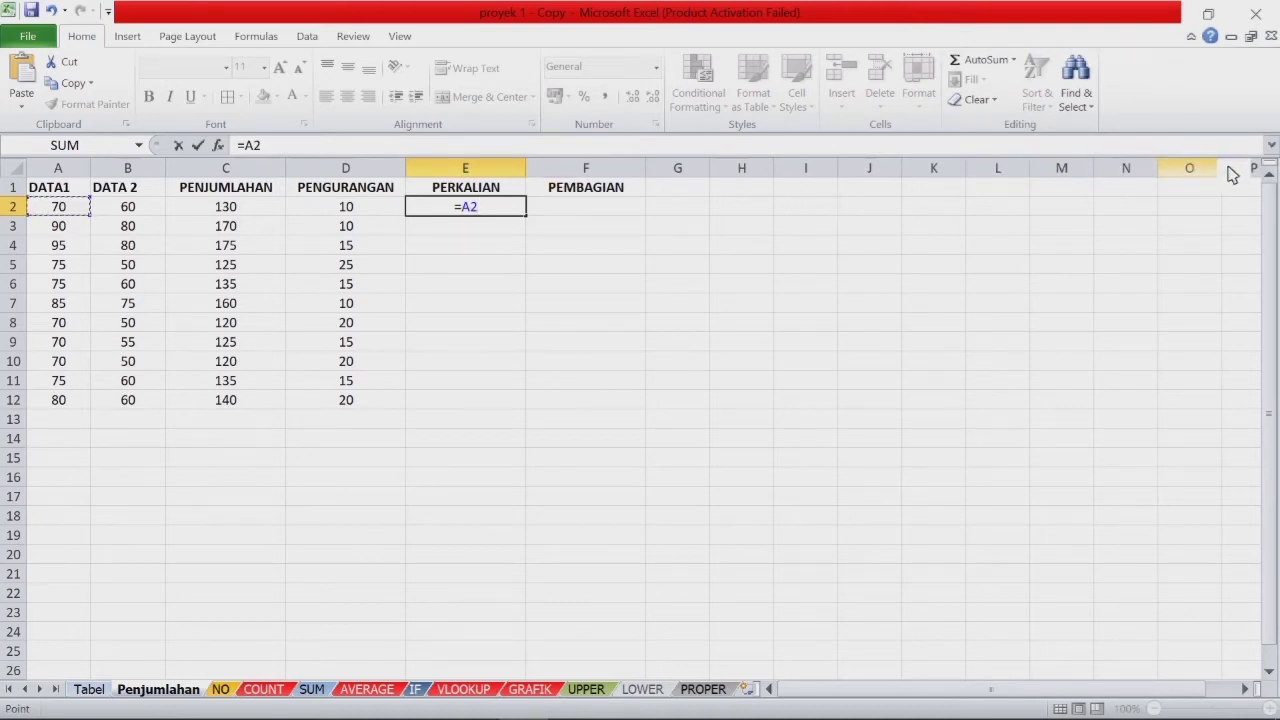
type("*")
left_click(158, 213)
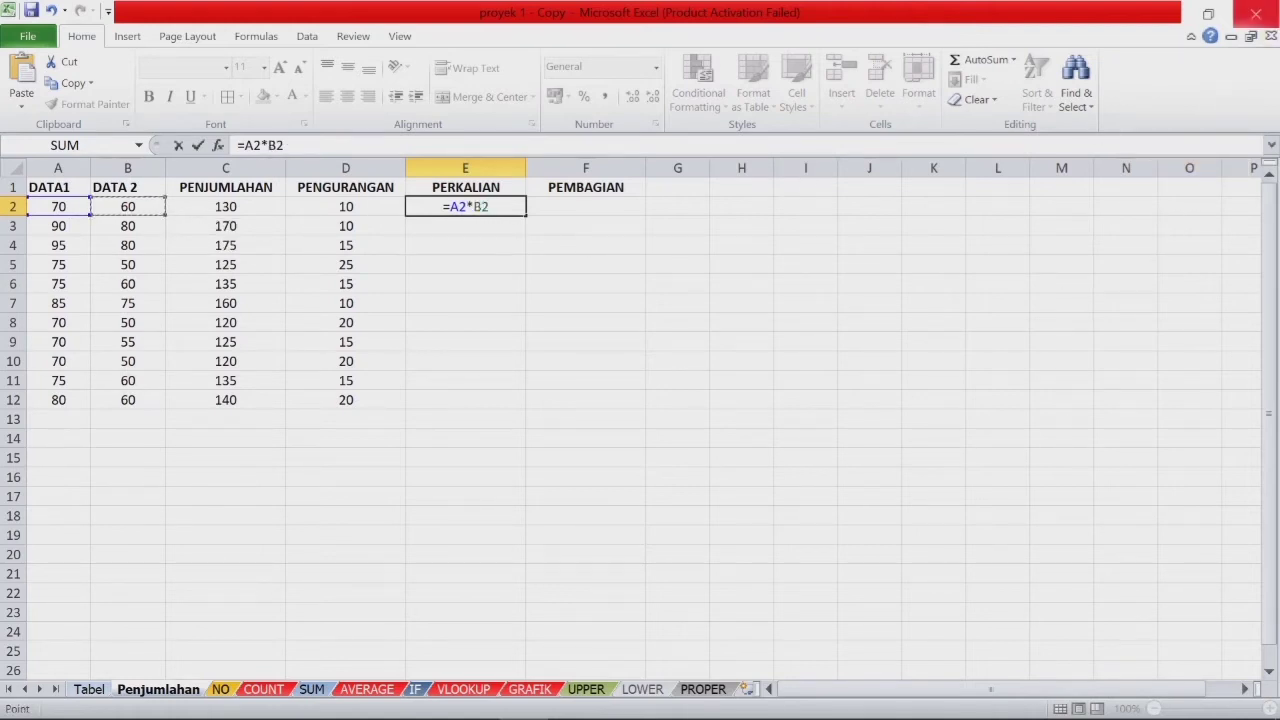
key("Return")
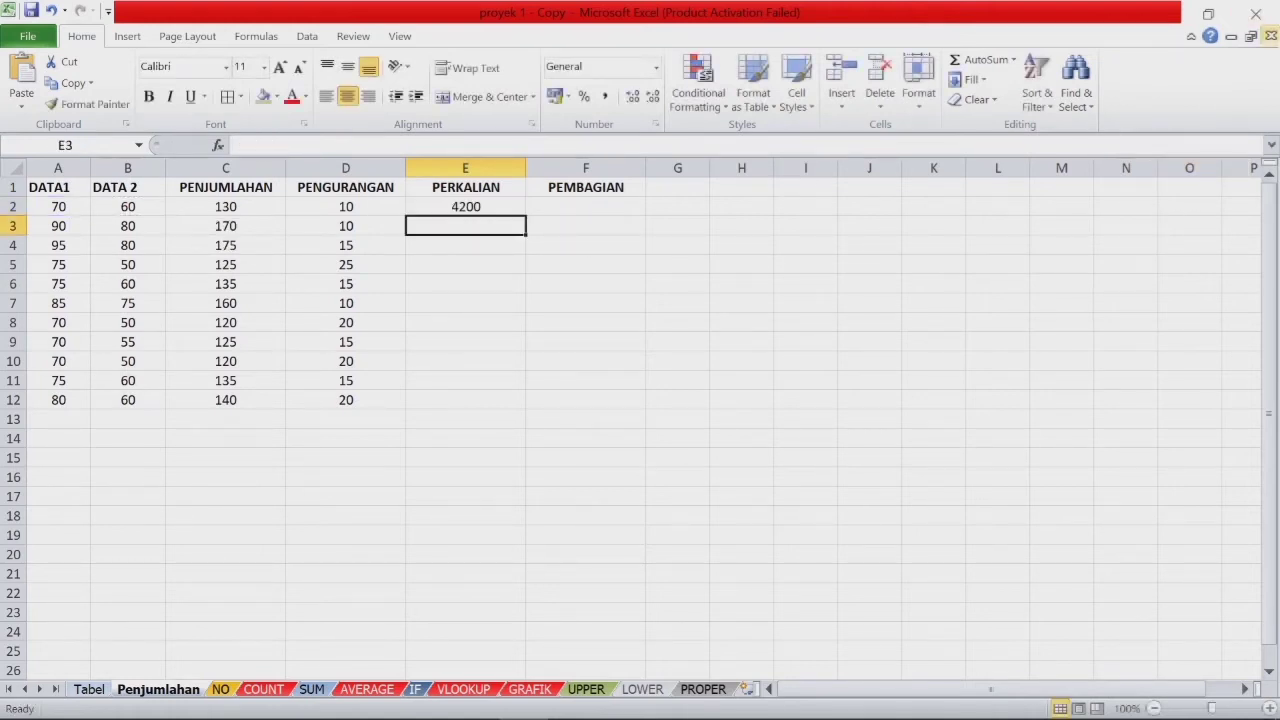
left_click(490, 211)
left_click_drag(527, 218, 536, 425)
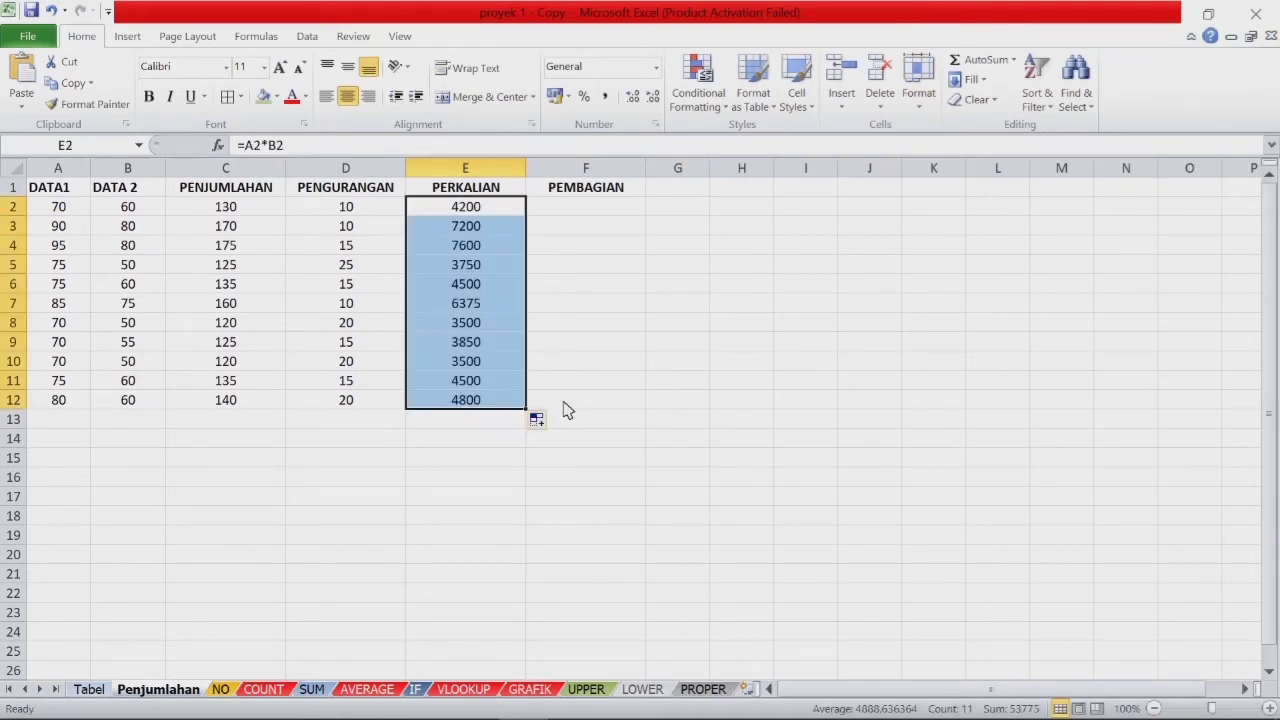
- Calculate the PEMBAGIAN column with =E2/D2 in F2 and fill the formula down to F12
left_click(612, 226)
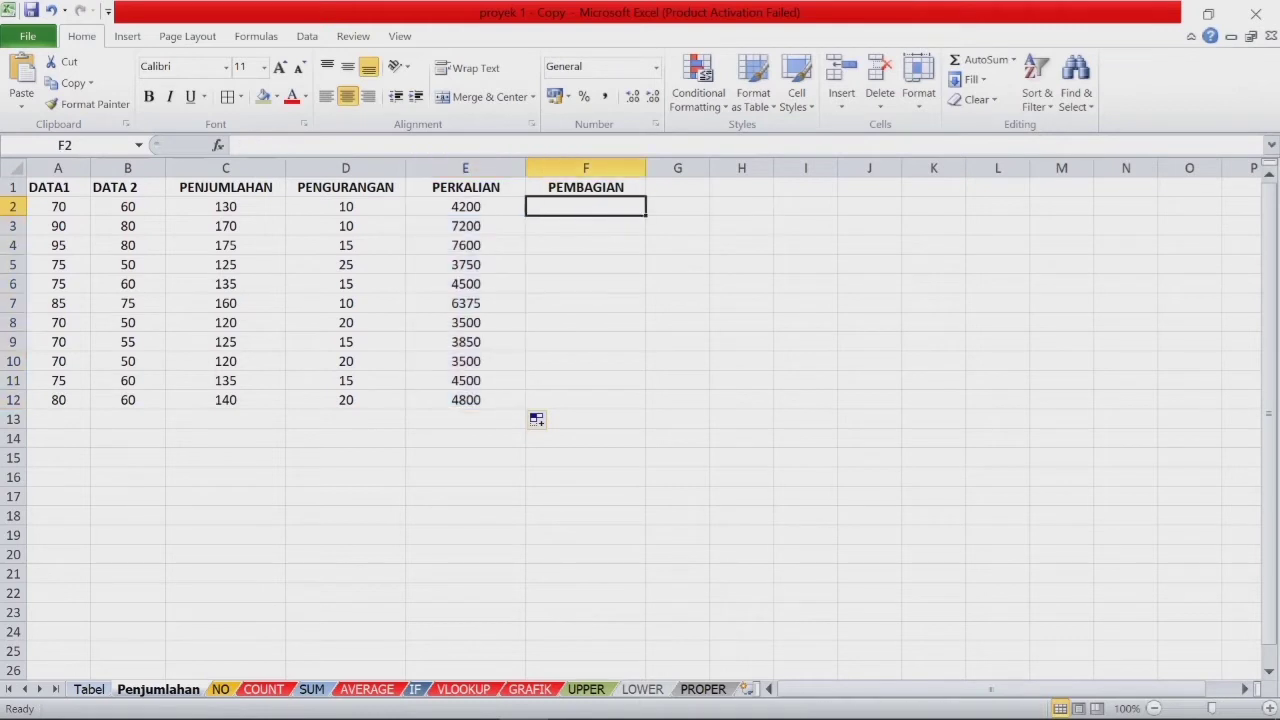
type("=")
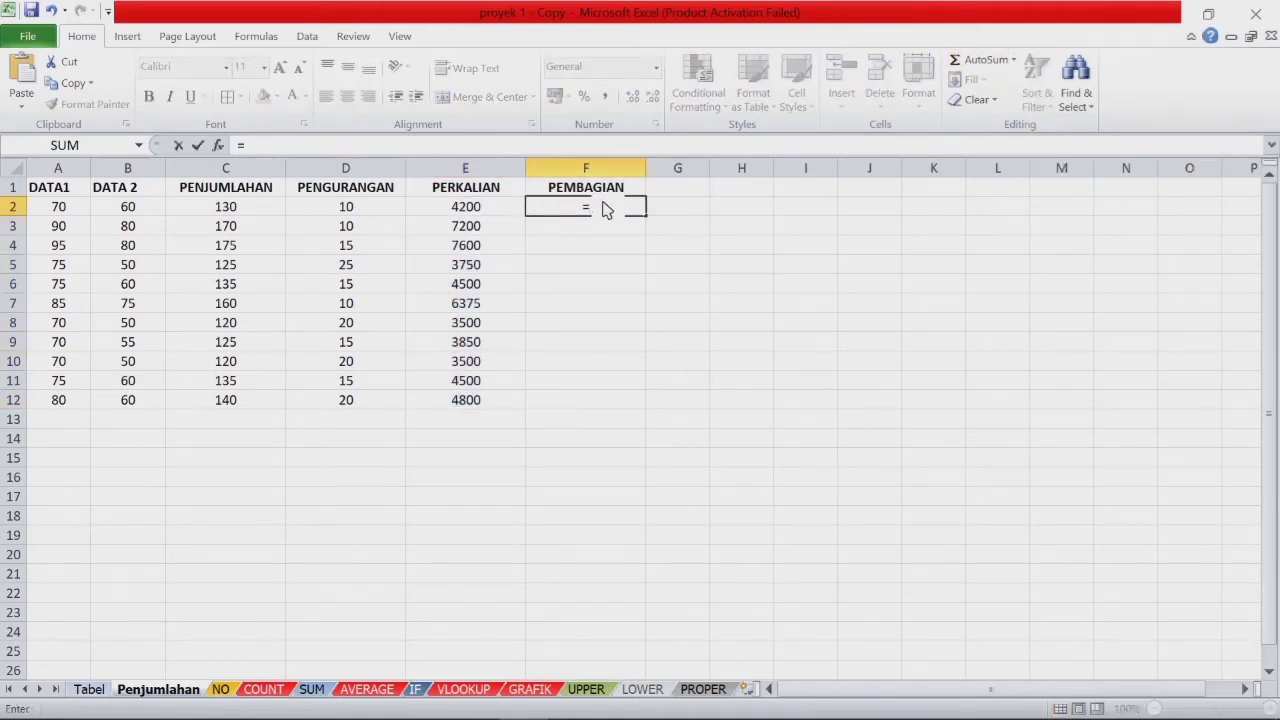
left_click(505, 211)
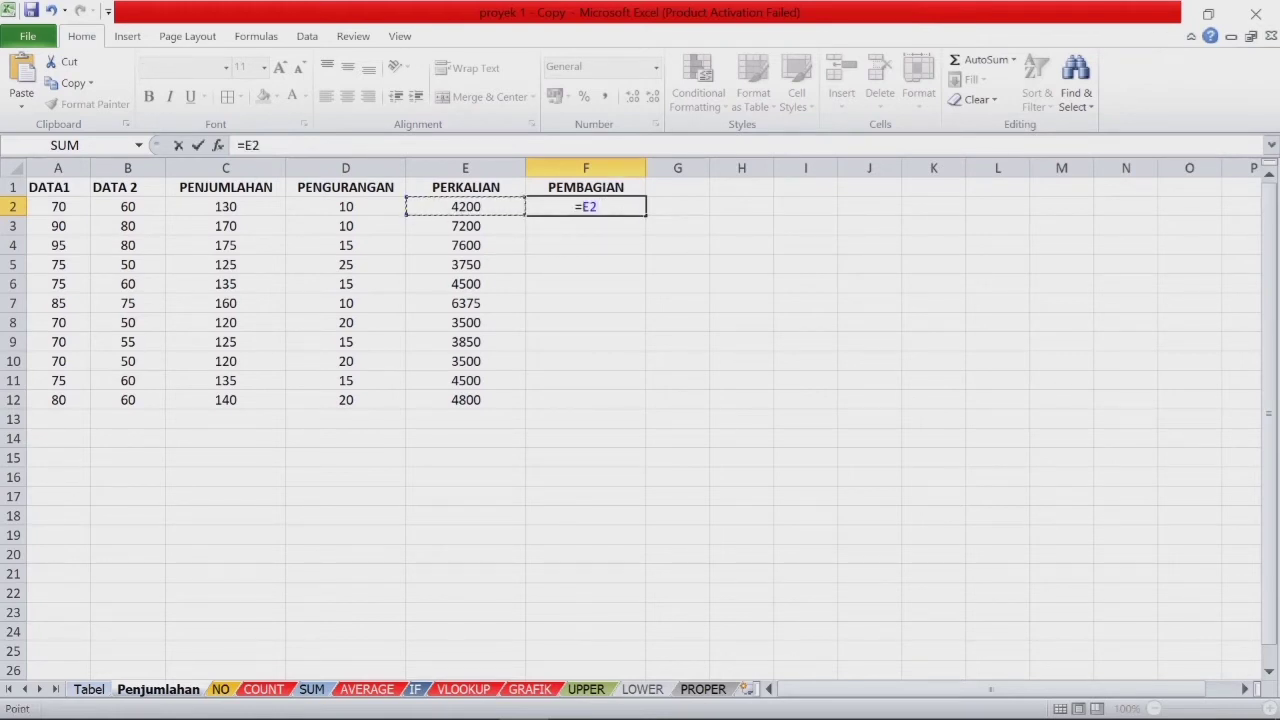
type("/")
left_click(378, 214)
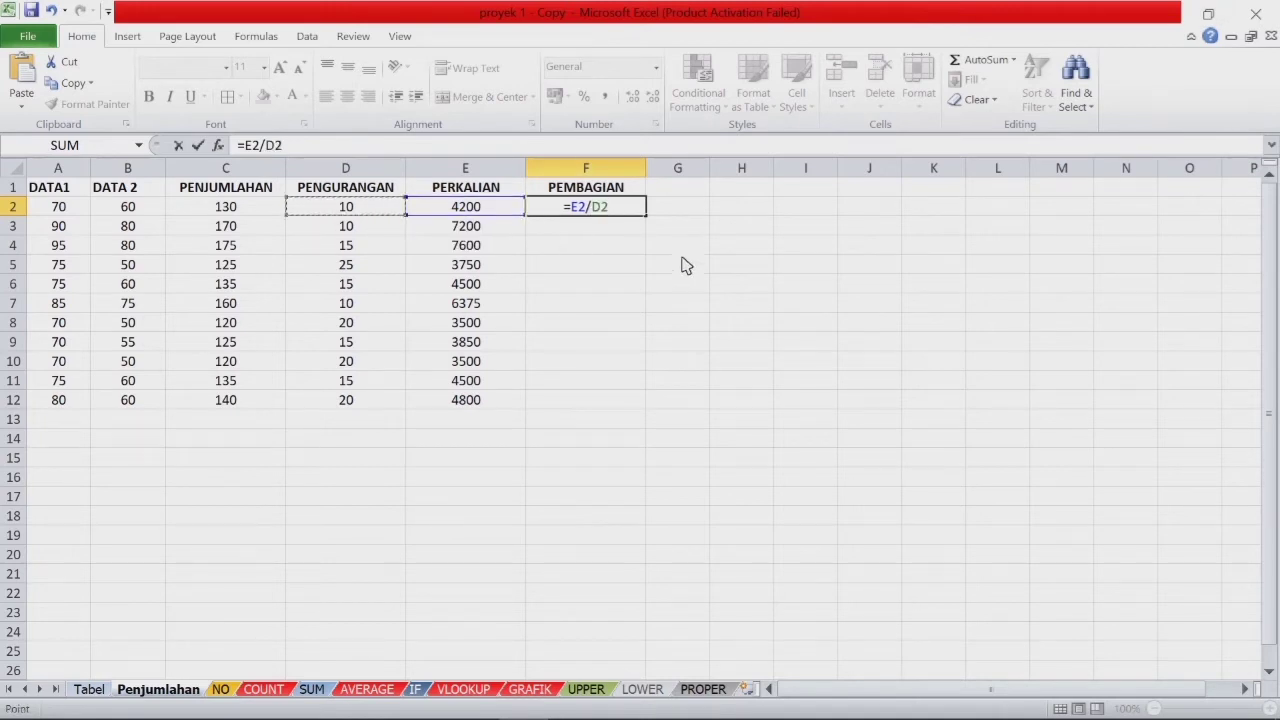
key("Return")
key("Up")
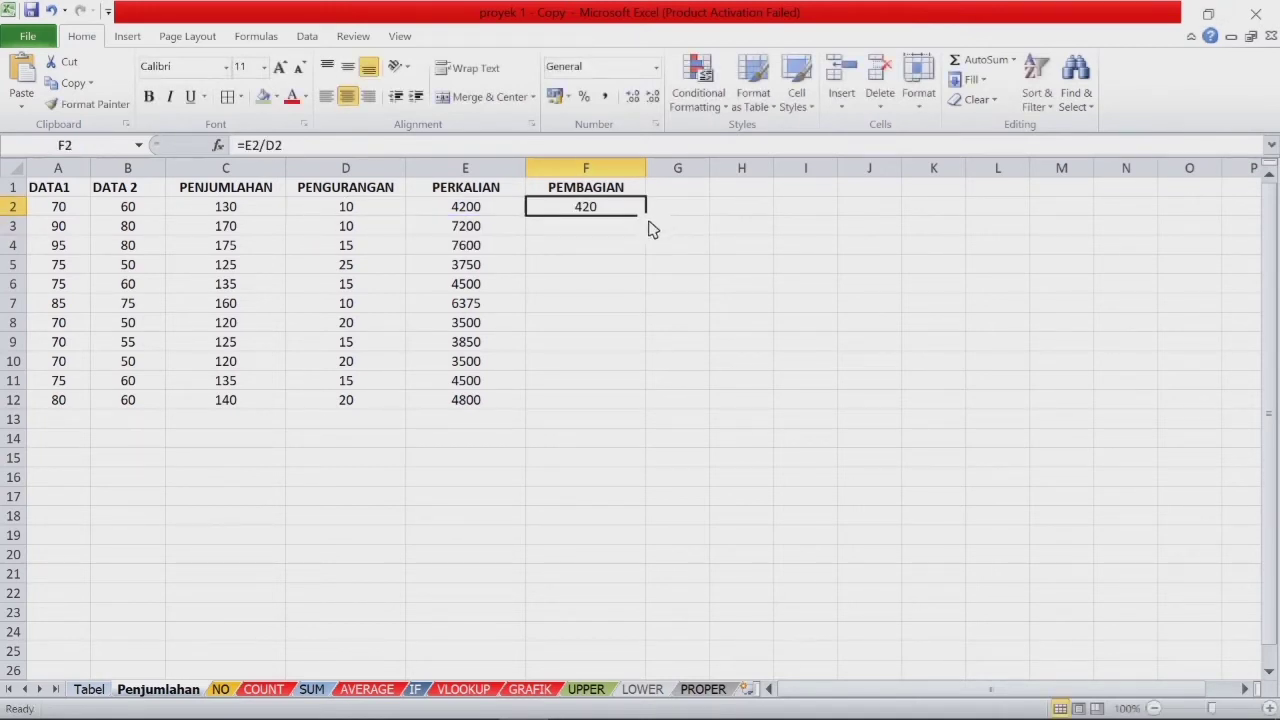
left_click_drag(645, 216, 657, 418)
left_click(385, 520)
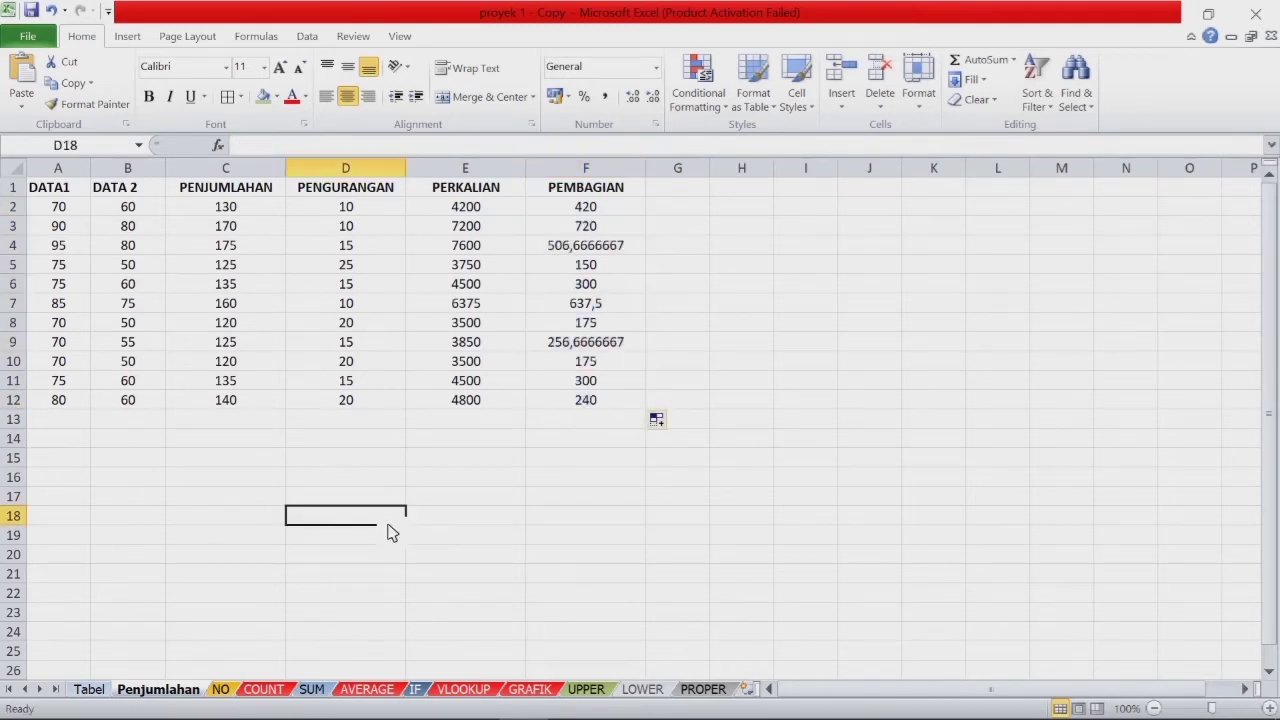
- Apply all borders to the table in A1:F12
left_click_drag(62, 188, 634, 405)
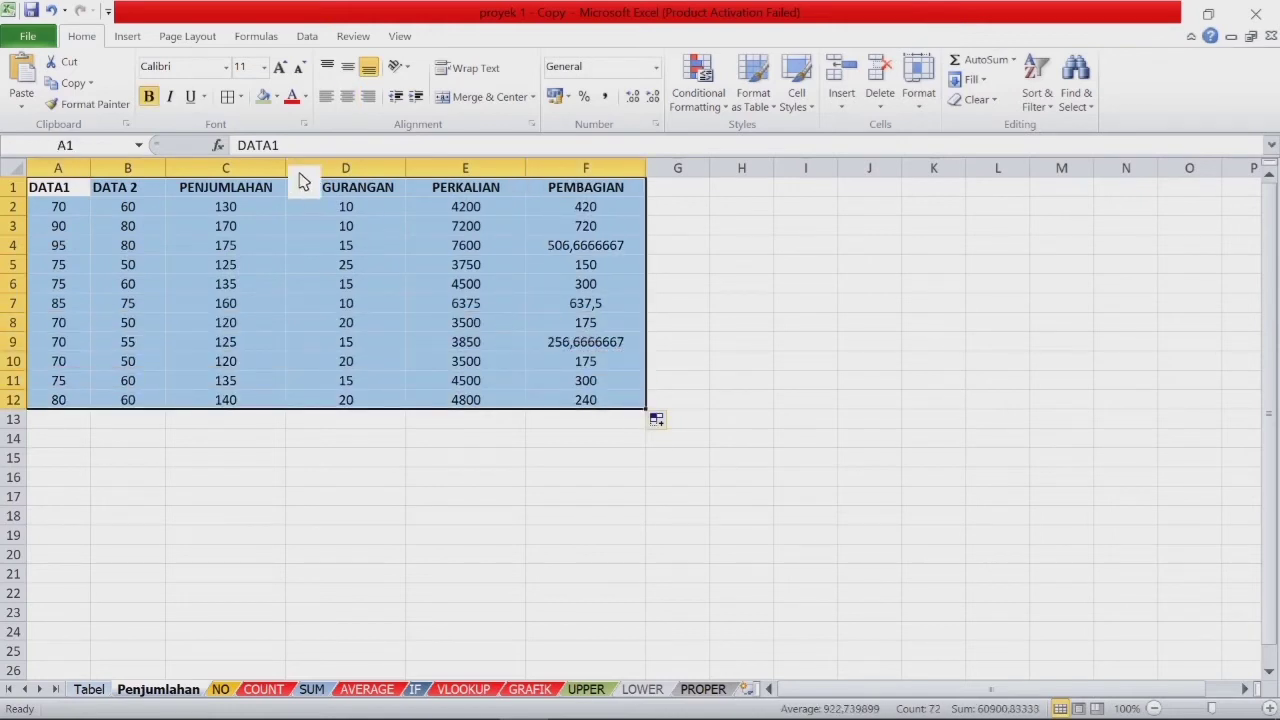
left_click(229, 98)
left_click(857, 364)
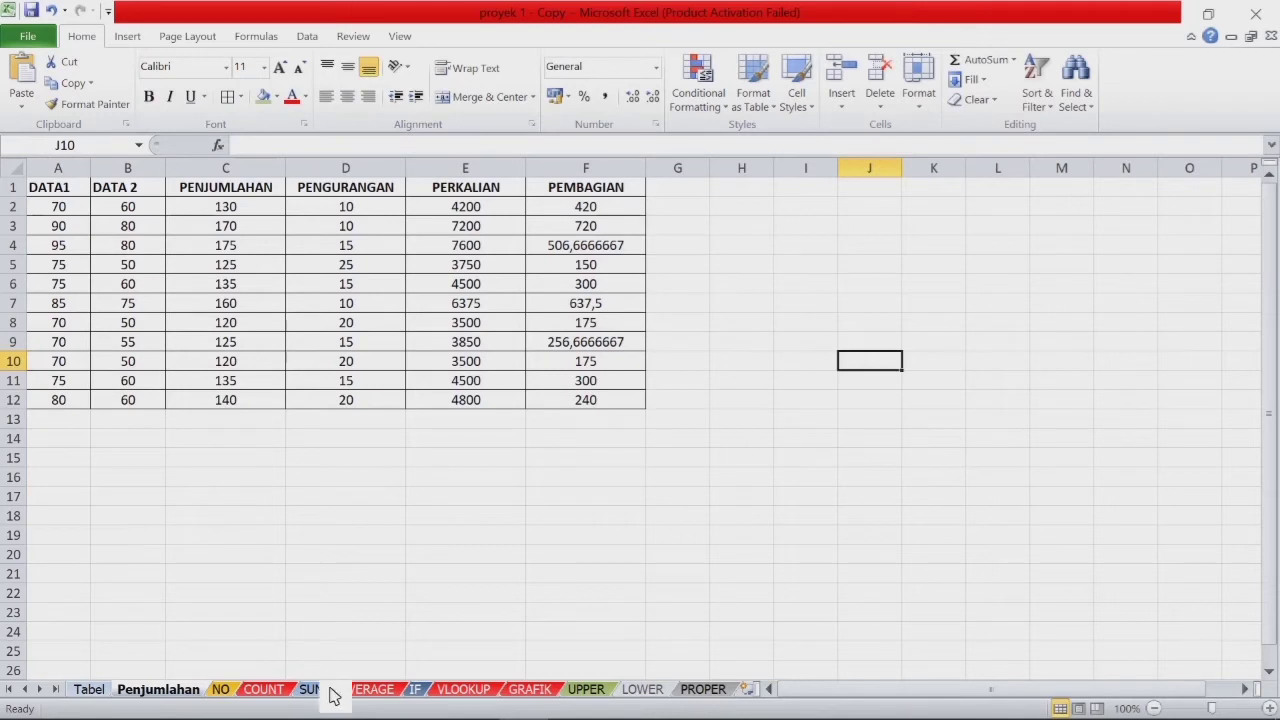
- On the NO sheet, enter 1 as the first row number in A4
left_click(228, 692)
left_click(430, 614)
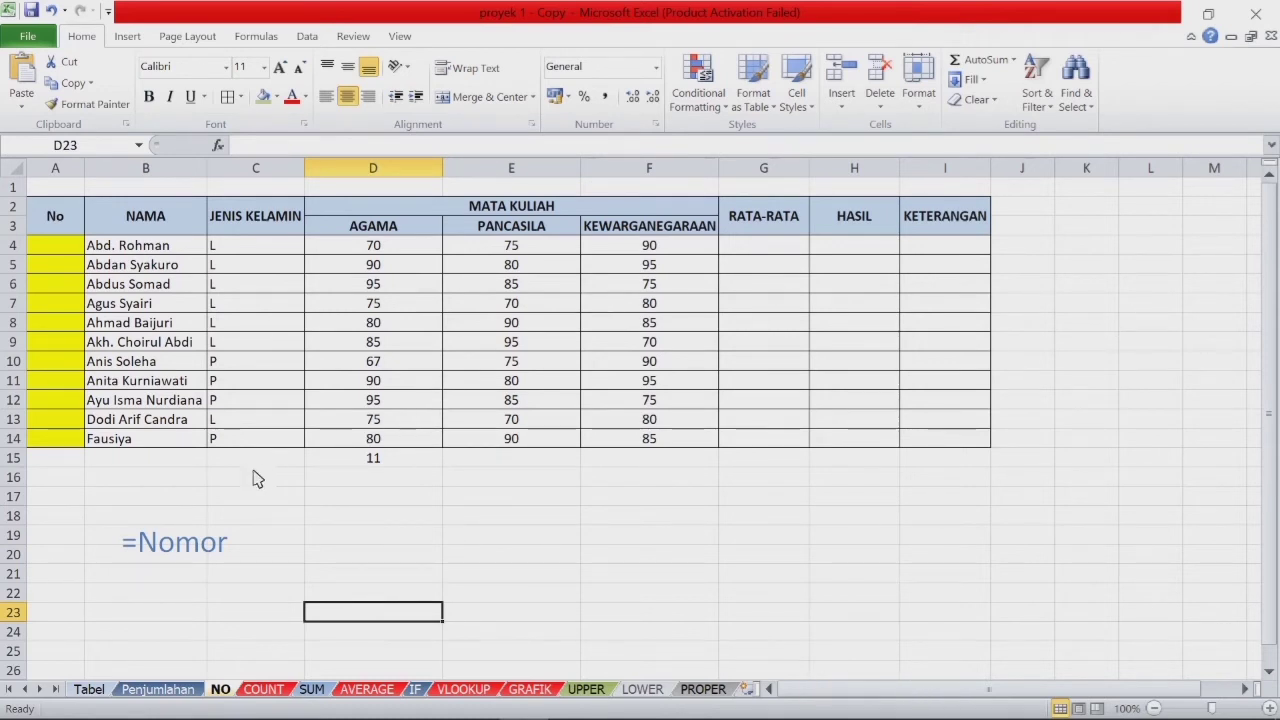
left_click(78, 248)
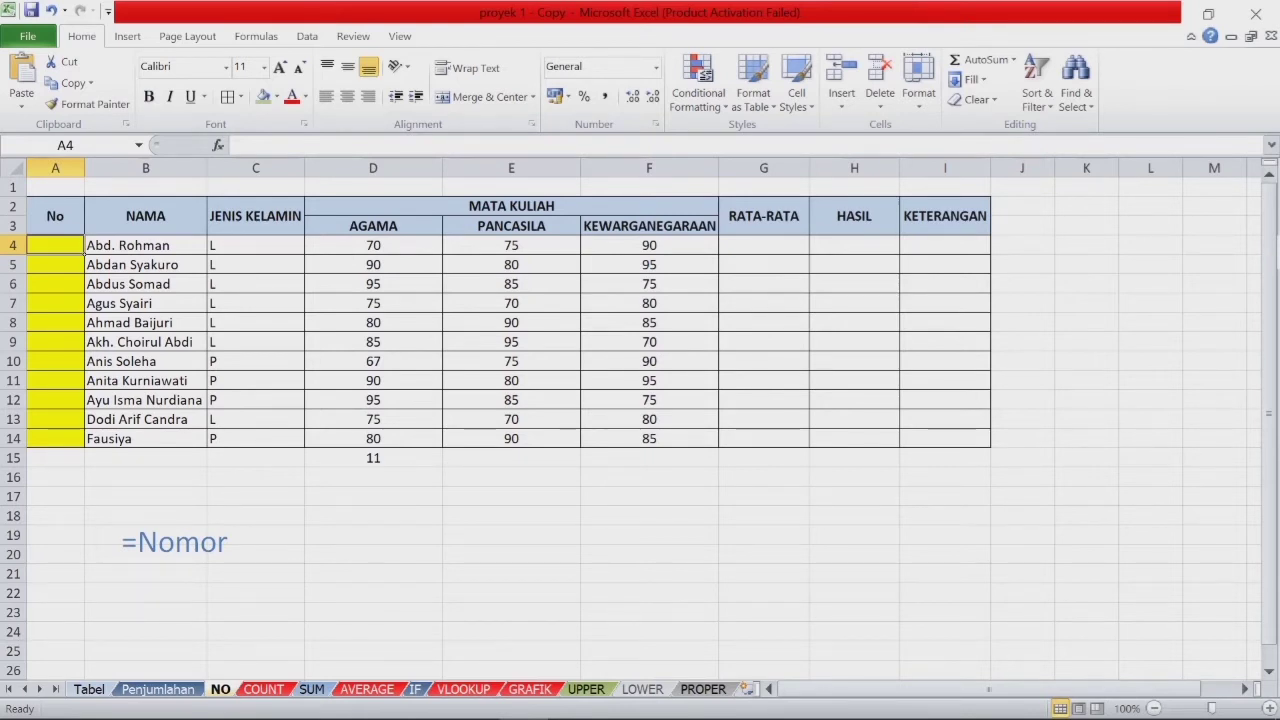
type("1")
key("Return")
- Enter 2 in A5 and fill the number series from A4:A5 down to A14
type("22")
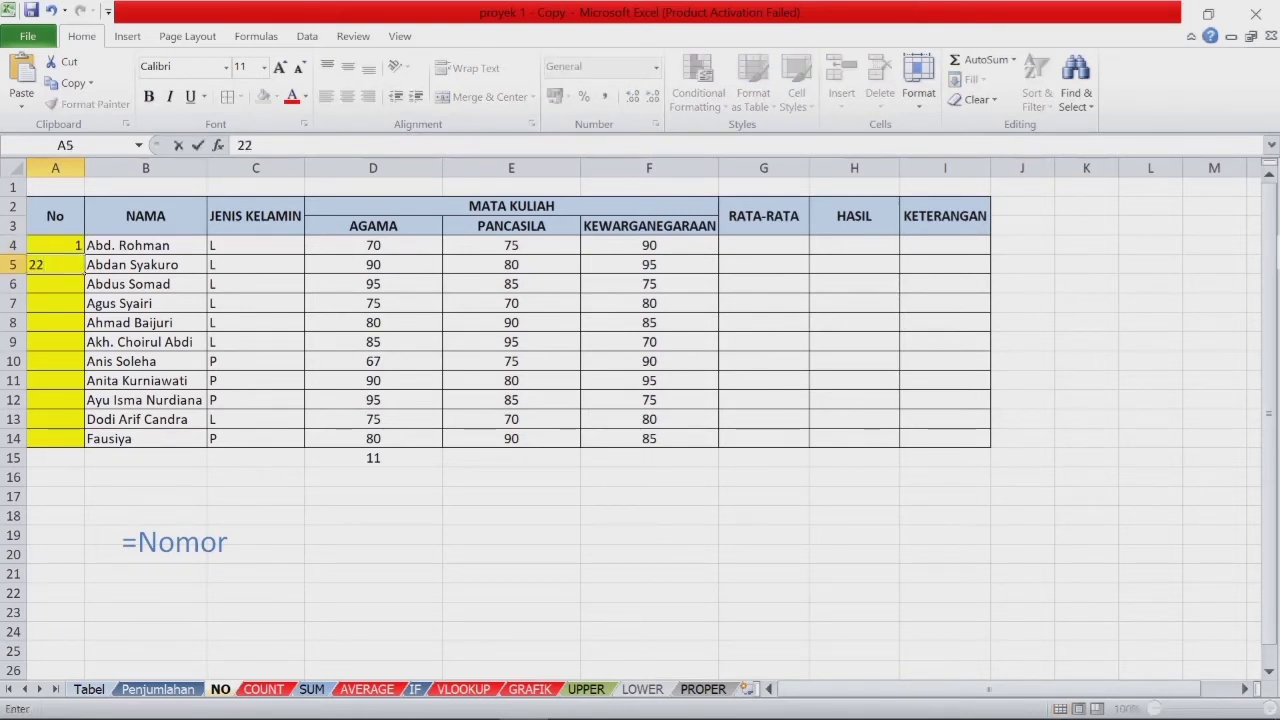
key("Return")
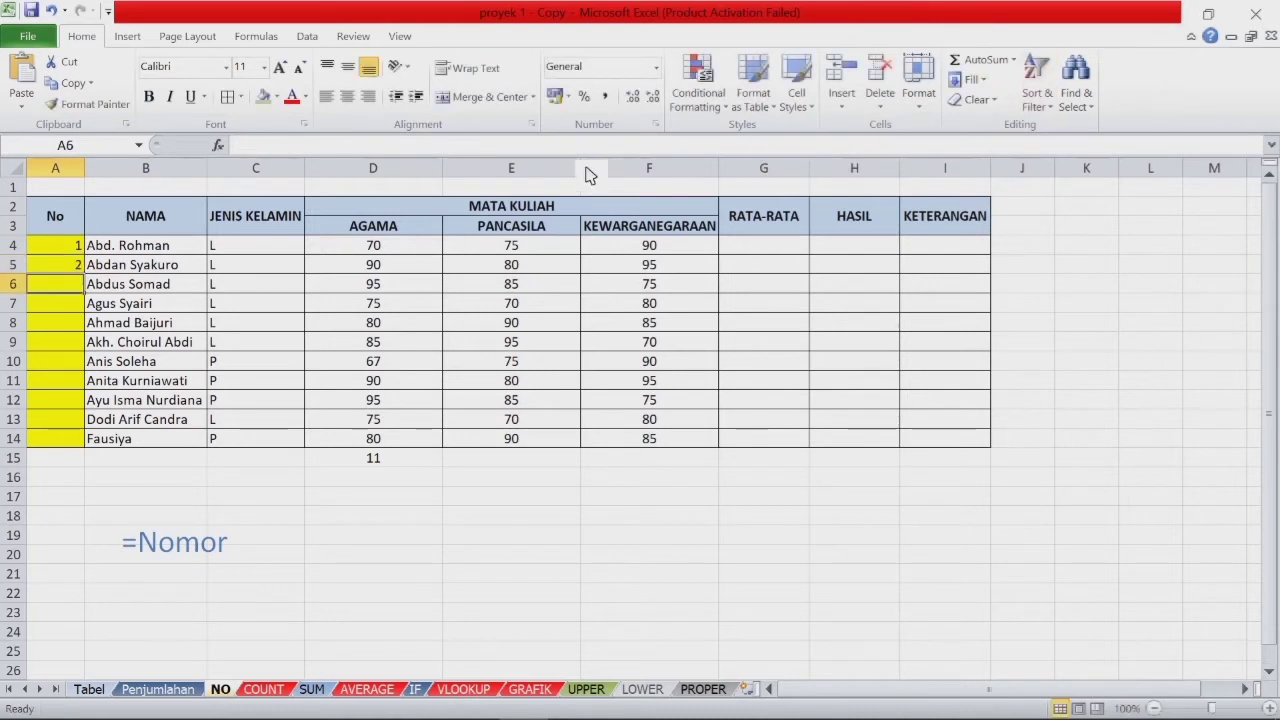
left_click_drag(70, 254, 100, 451)
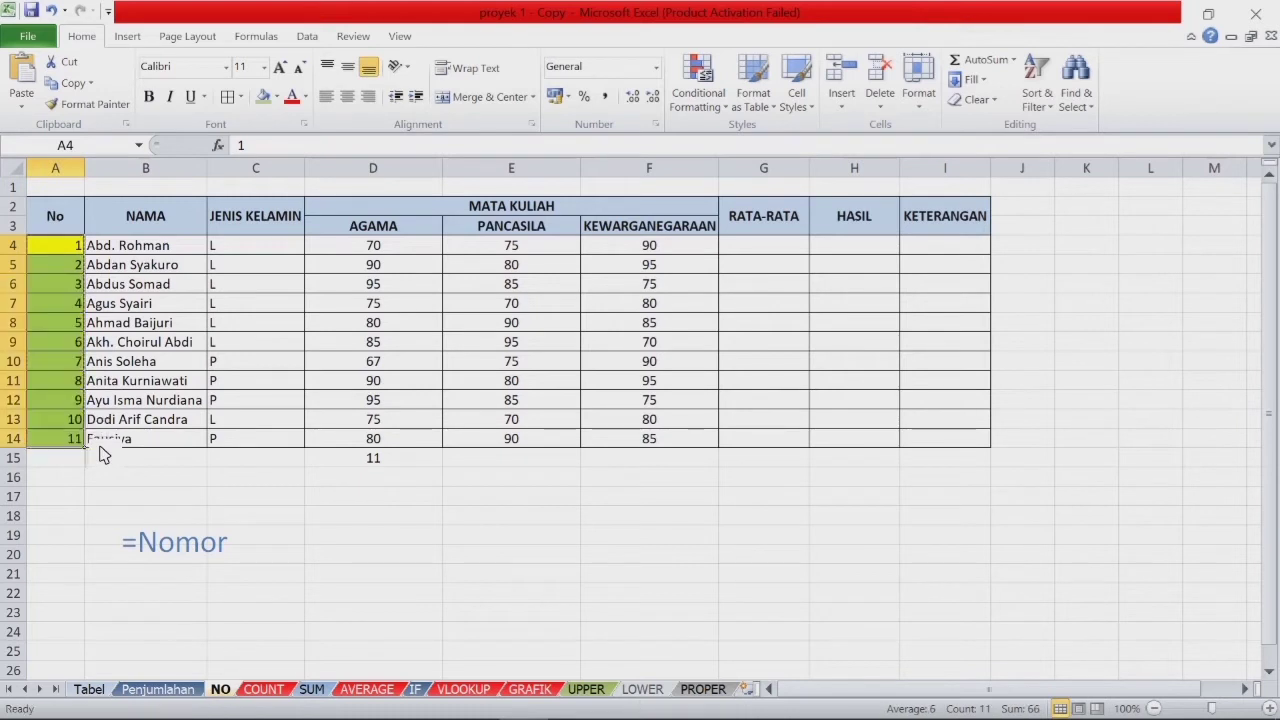
left_click(532, 500)
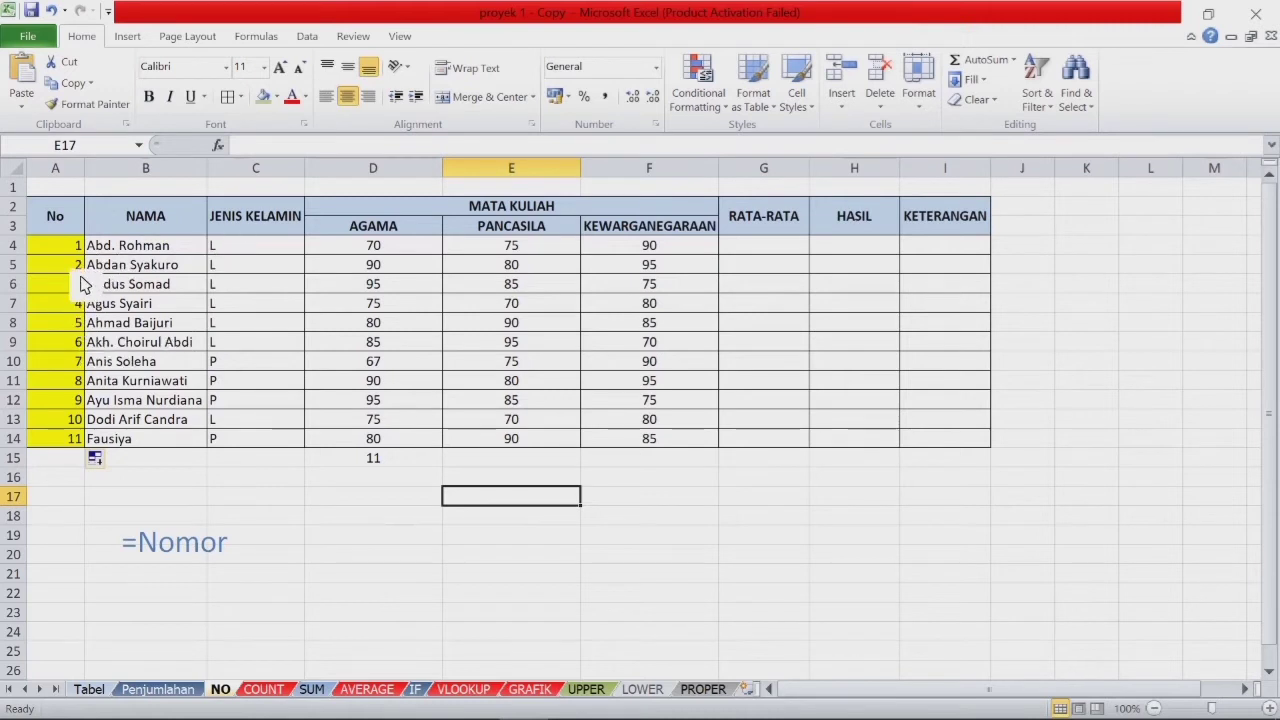
- Clear the row numbers in A5:A14, keeping the 1 in A4
left_click_drag(80, 265, 100, 448)
left_click_drag(100, 448, 95, 447)
key("Delete")
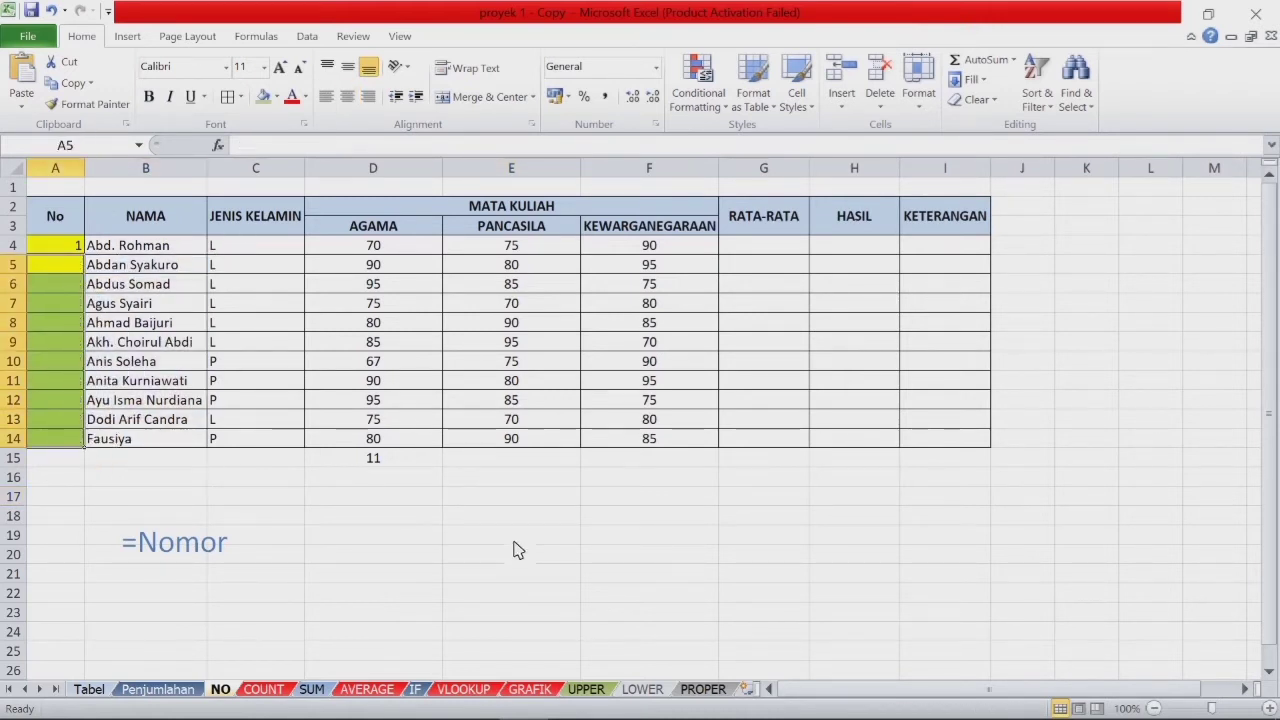
- Number the rows with the formula =A4+1 in A5 and fill it down to A14
left_click(58, 265)
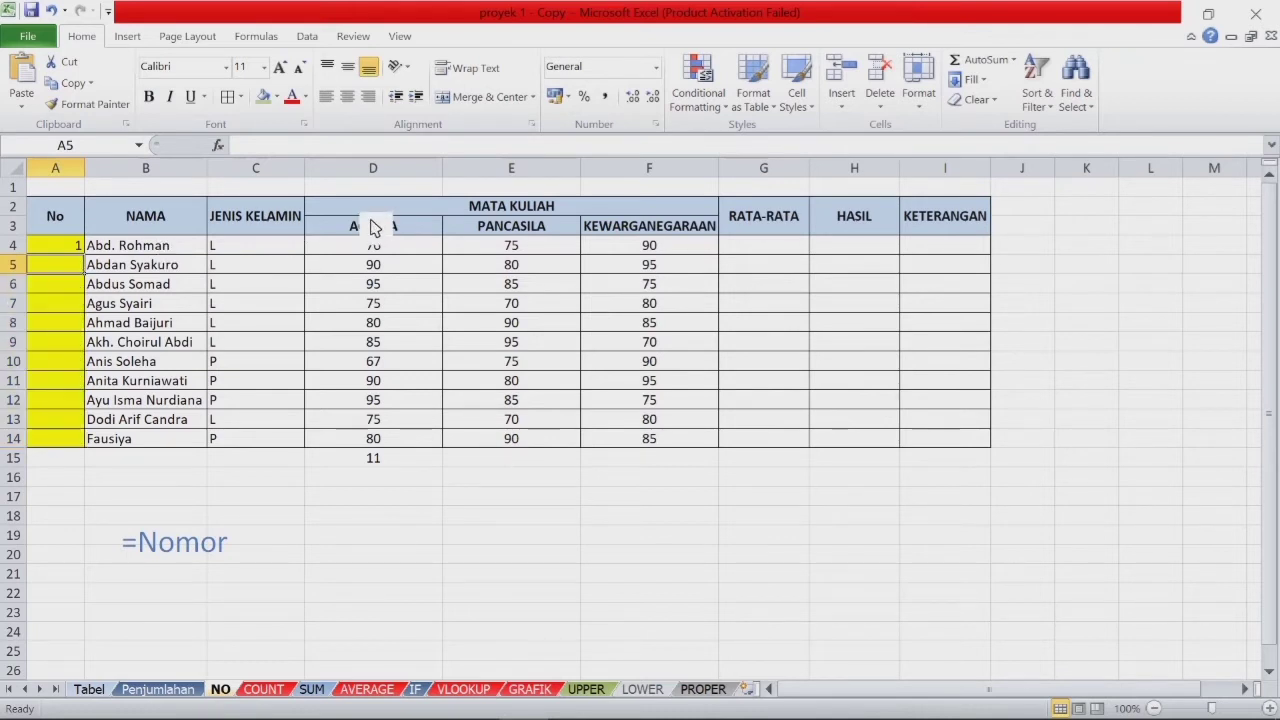
type("=")
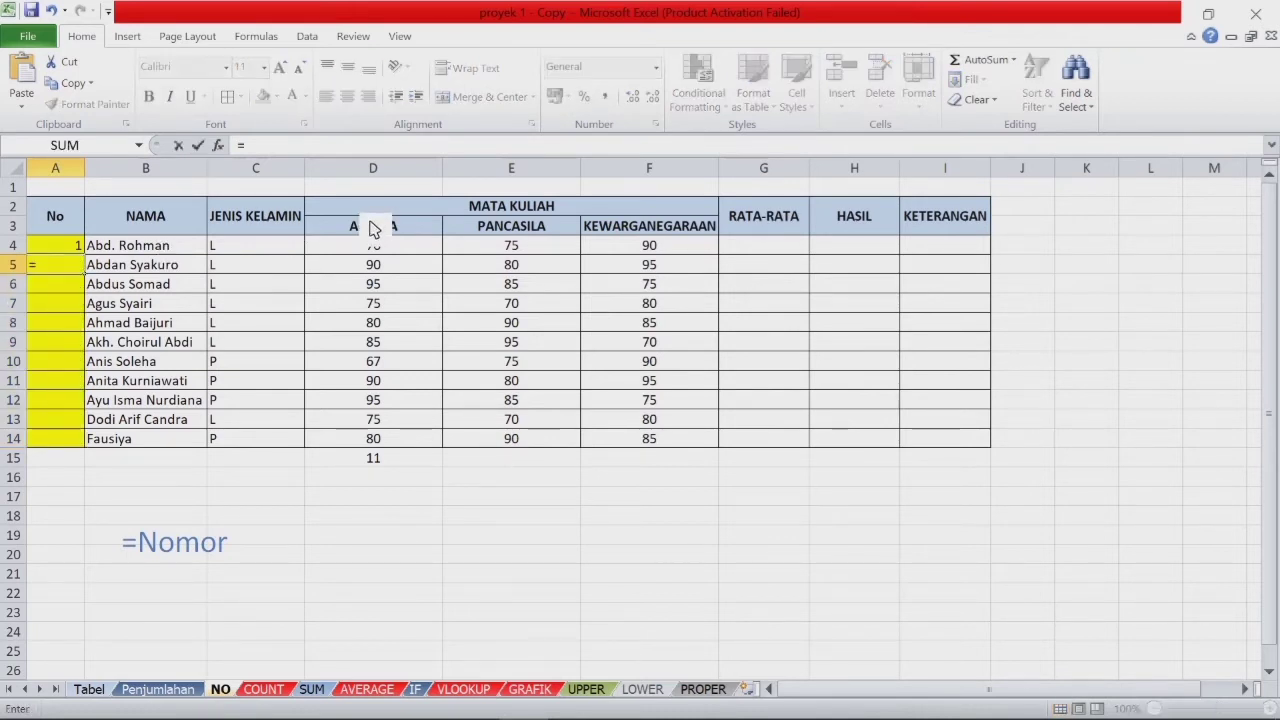
left_click(70, 248)
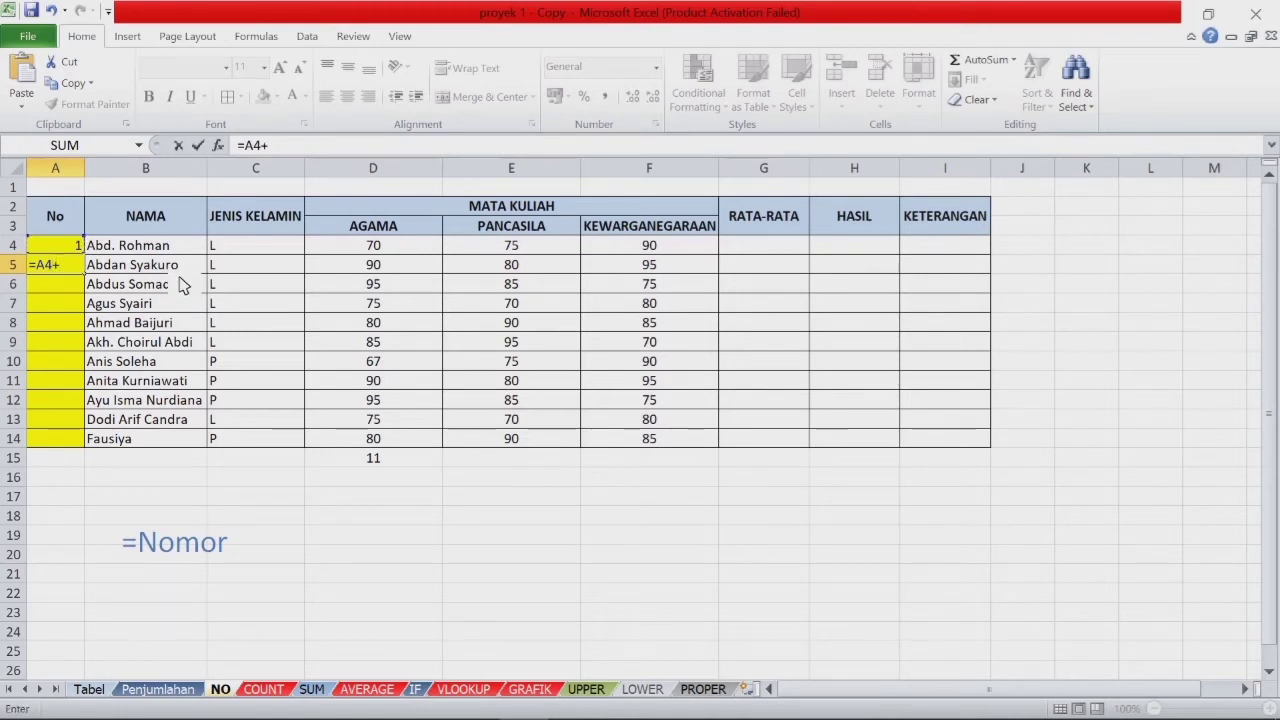
key("Return")
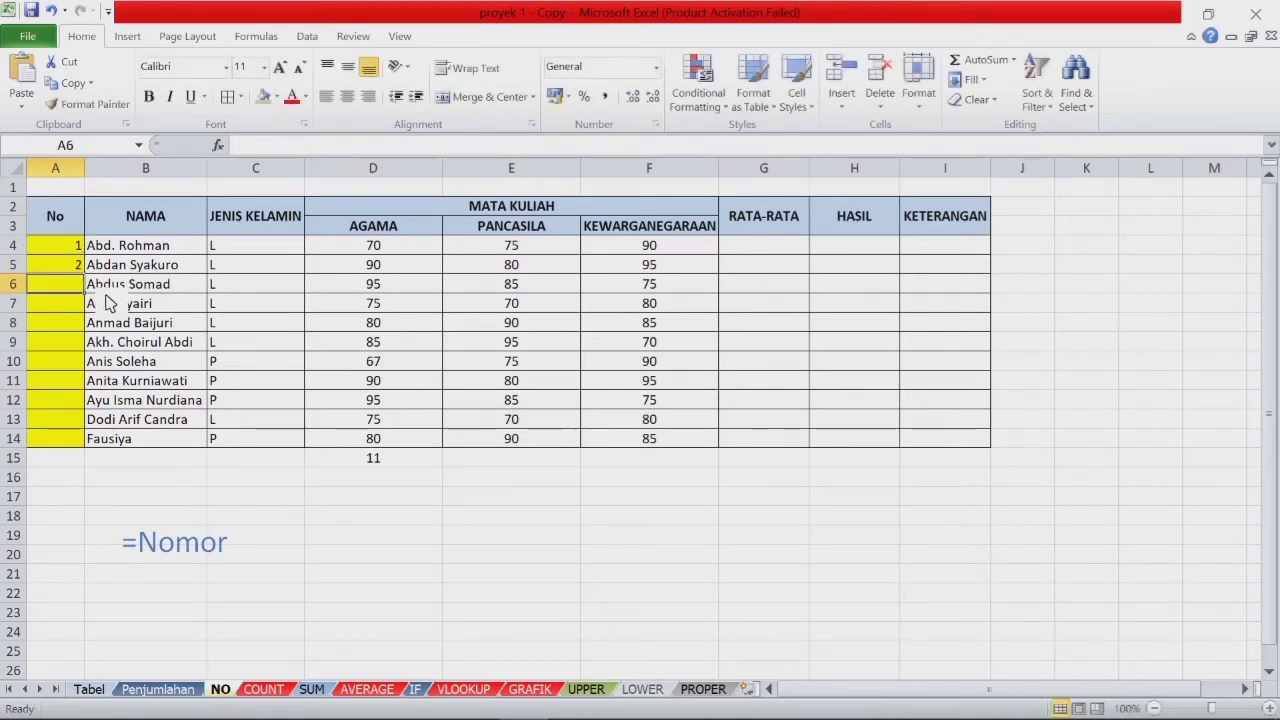
key("Up")
left_click_drag(97, 290, 92, 446)
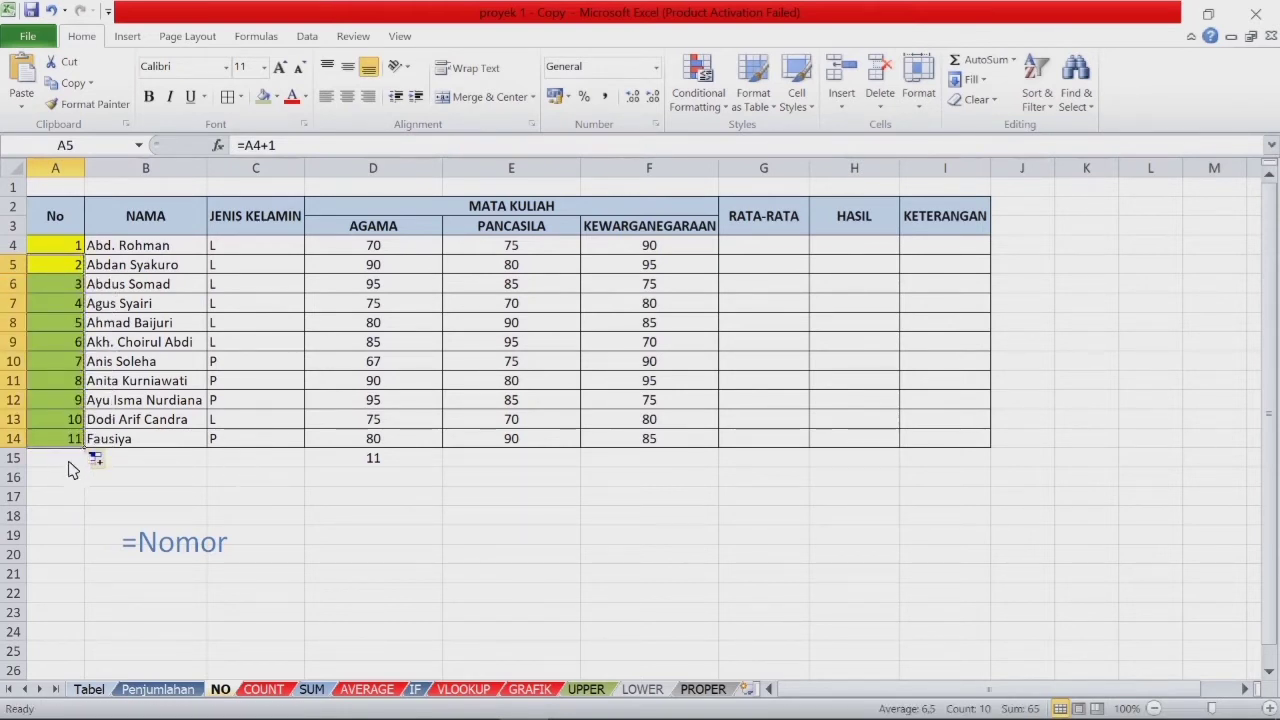
left_click(372, 497)
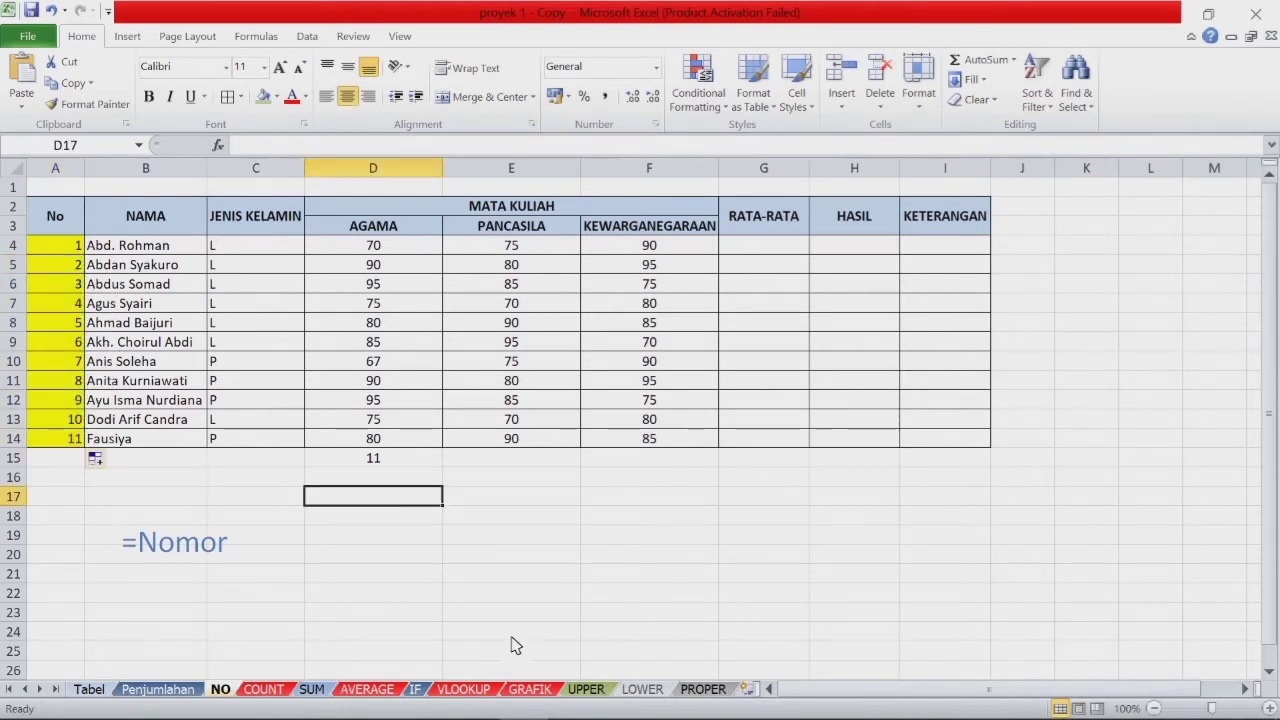
left_click(412, 594)
- On the COUNT sheet, count the filled AGAMA cells with =COUNTA(D4:D14) in D15
left_click(264, 689)
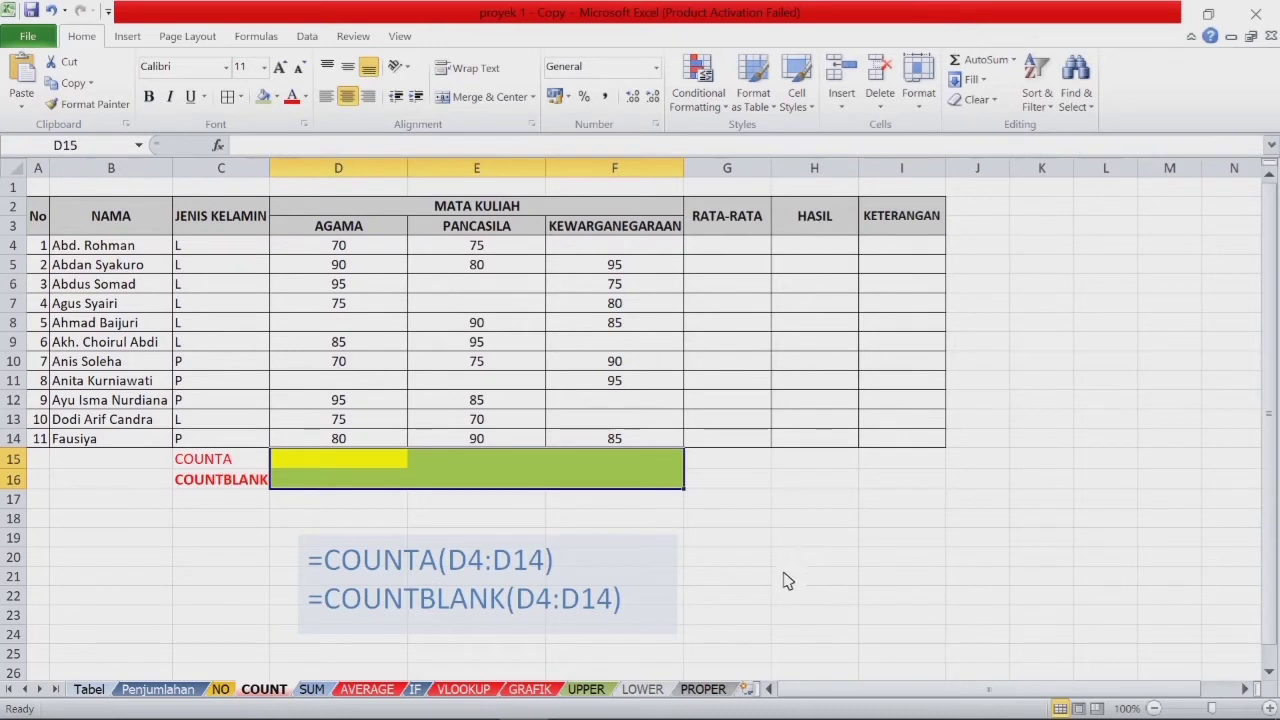
left_click(403, 463)
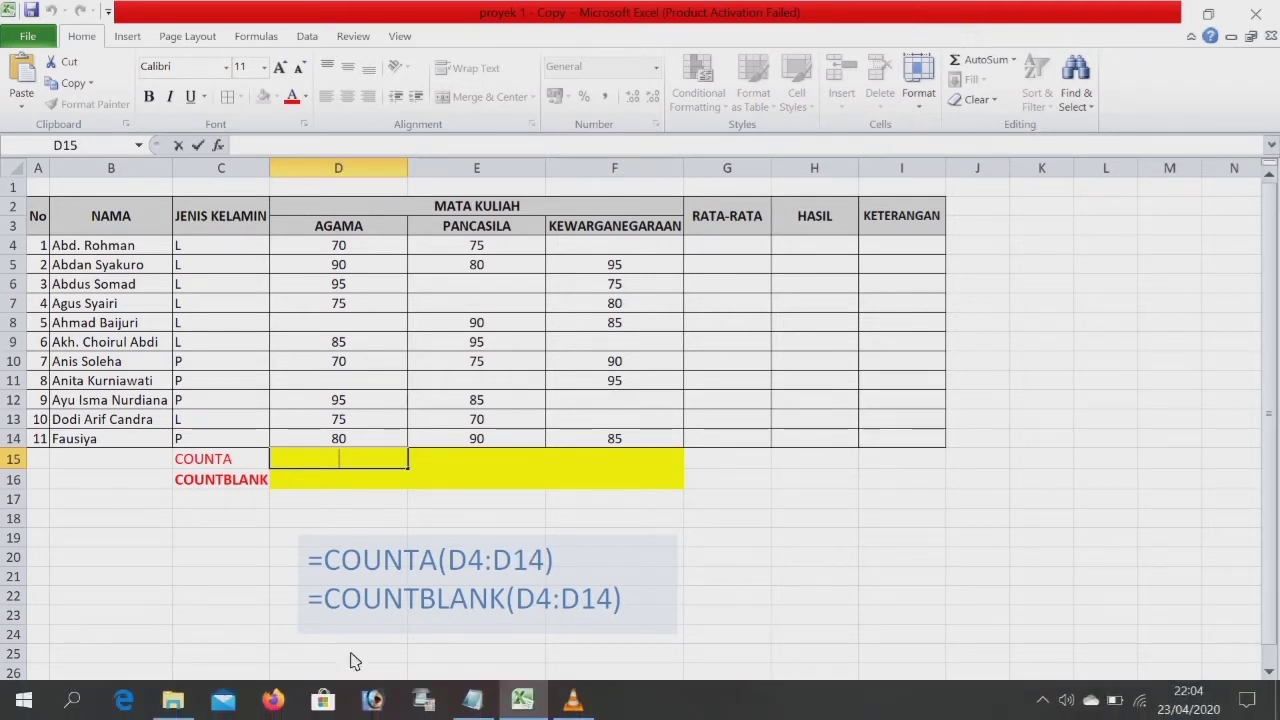
key("Return")
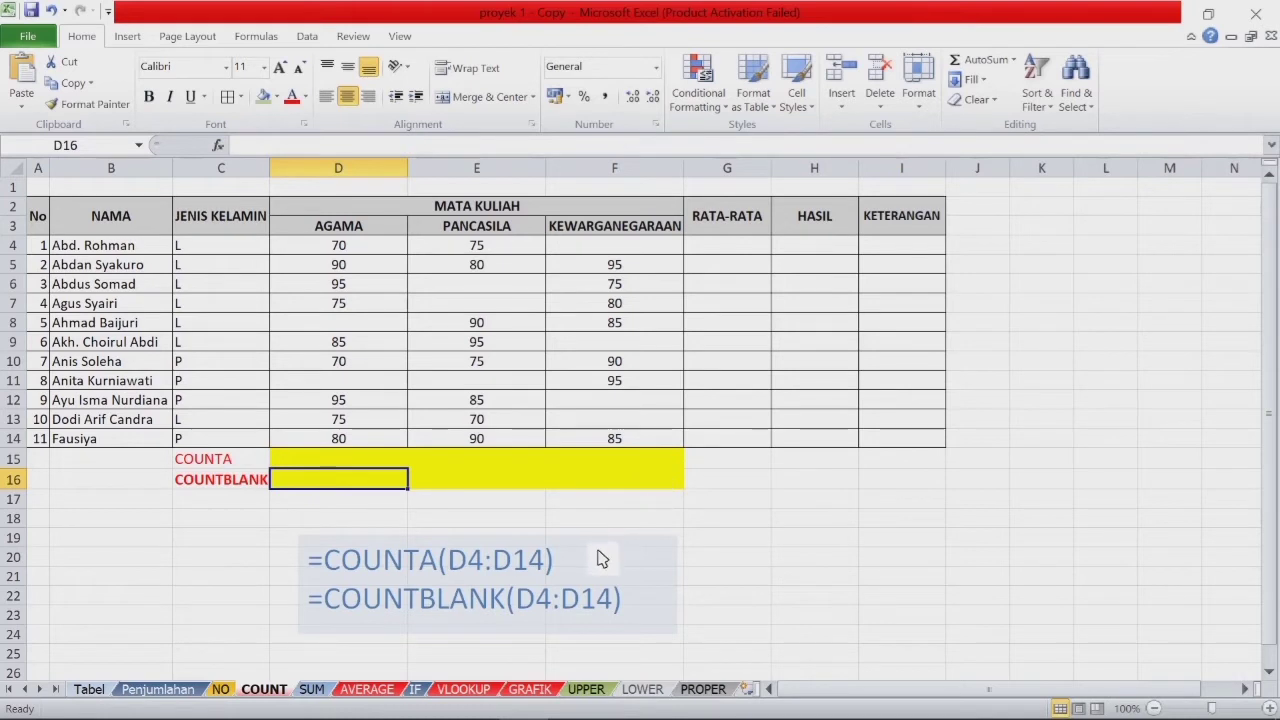
left_click(348, 463)
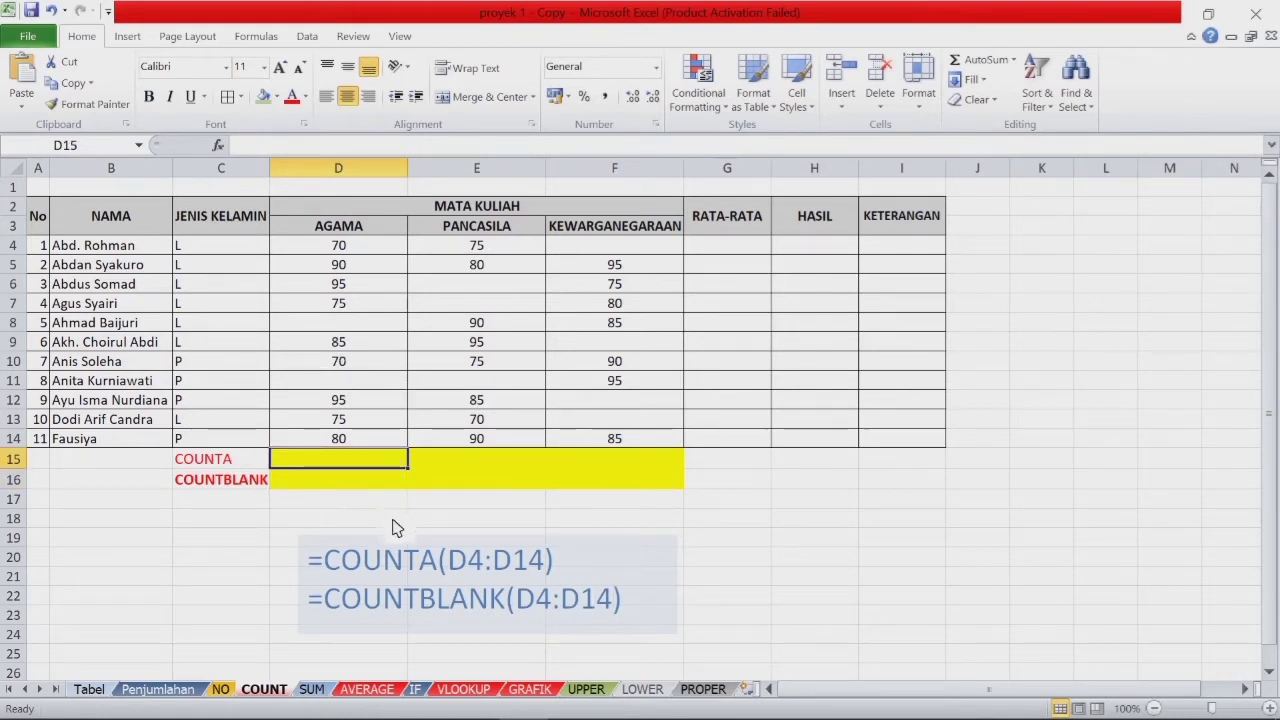
left_click(367, 254)
left_click(342, 461)
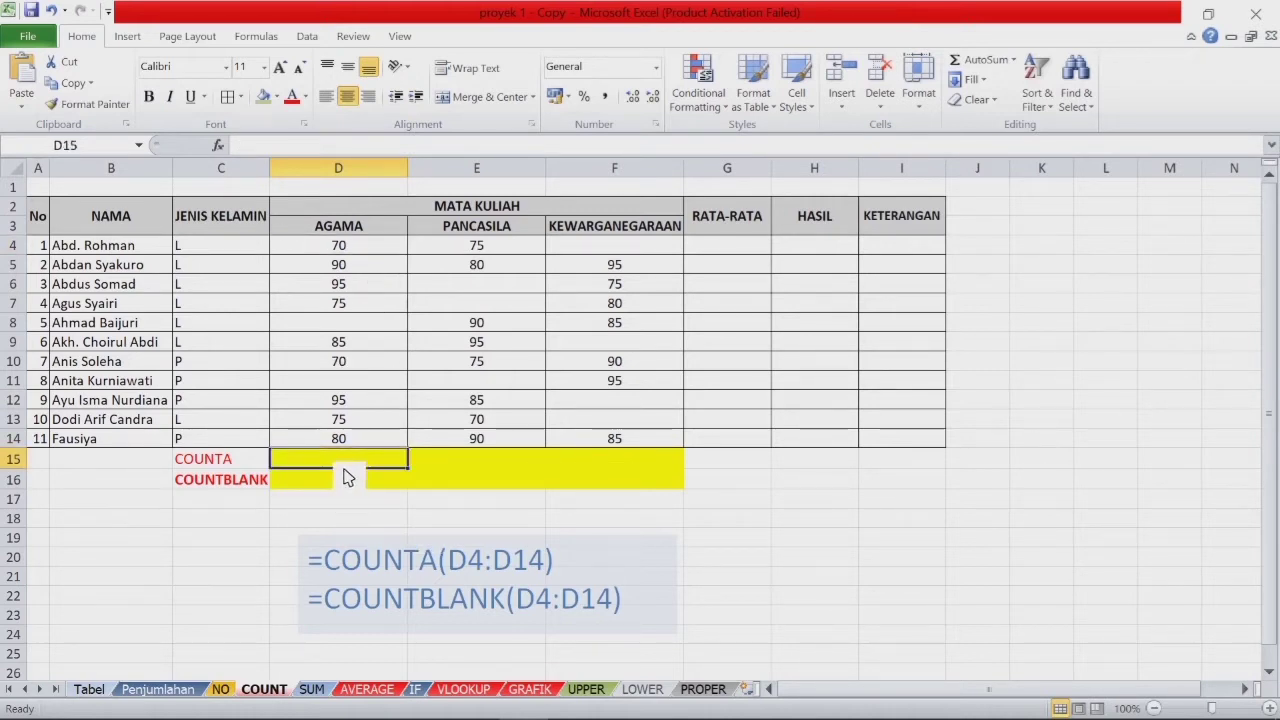
type("=")
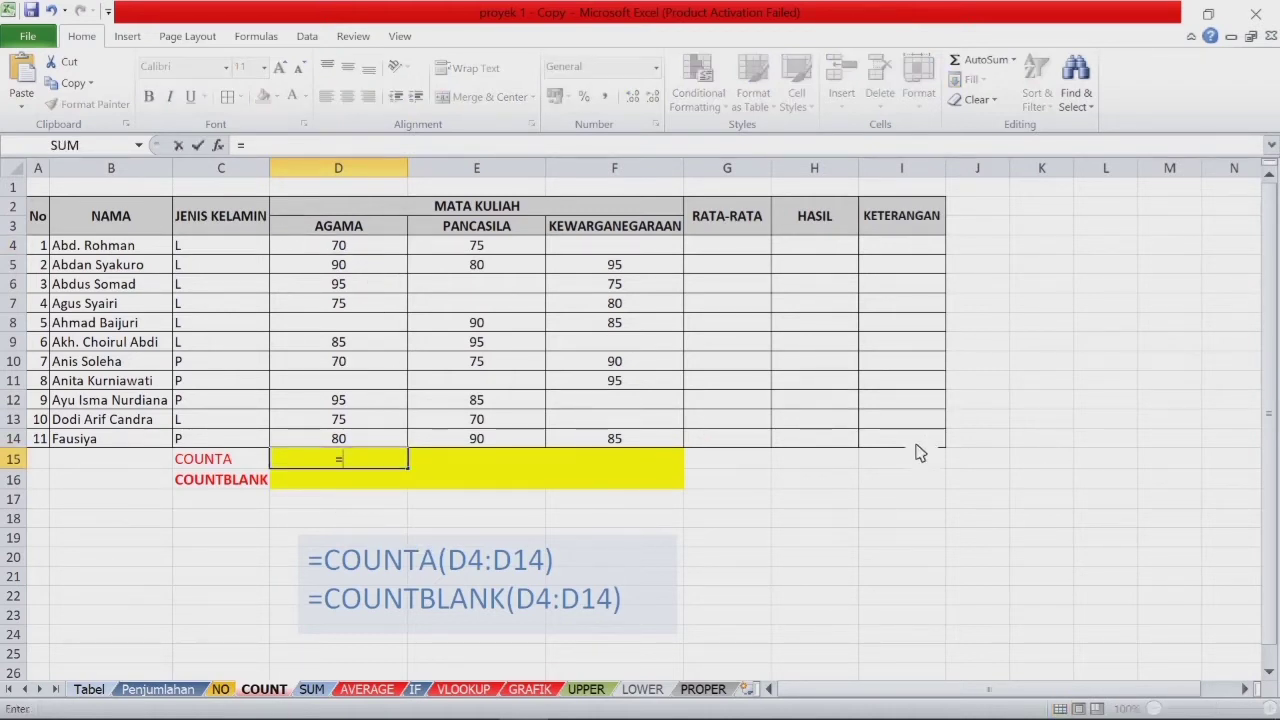
type("CO")
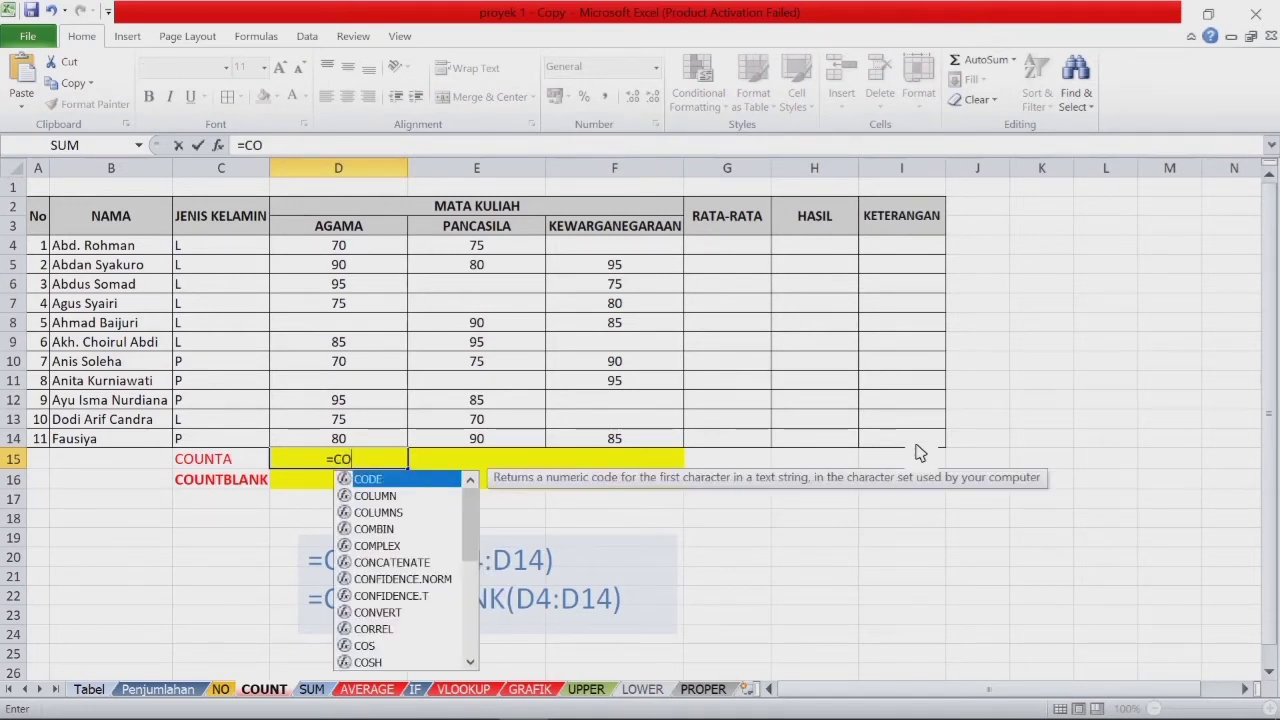
type("U")
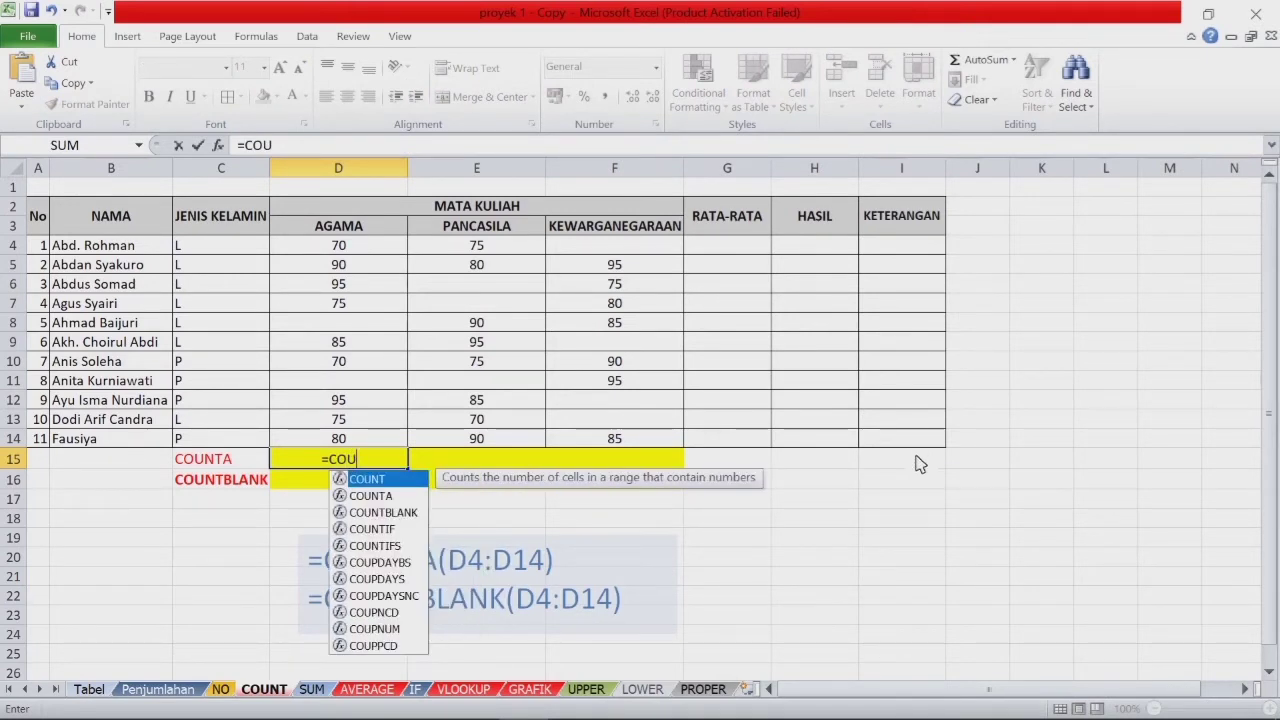
double_click(406, 496)
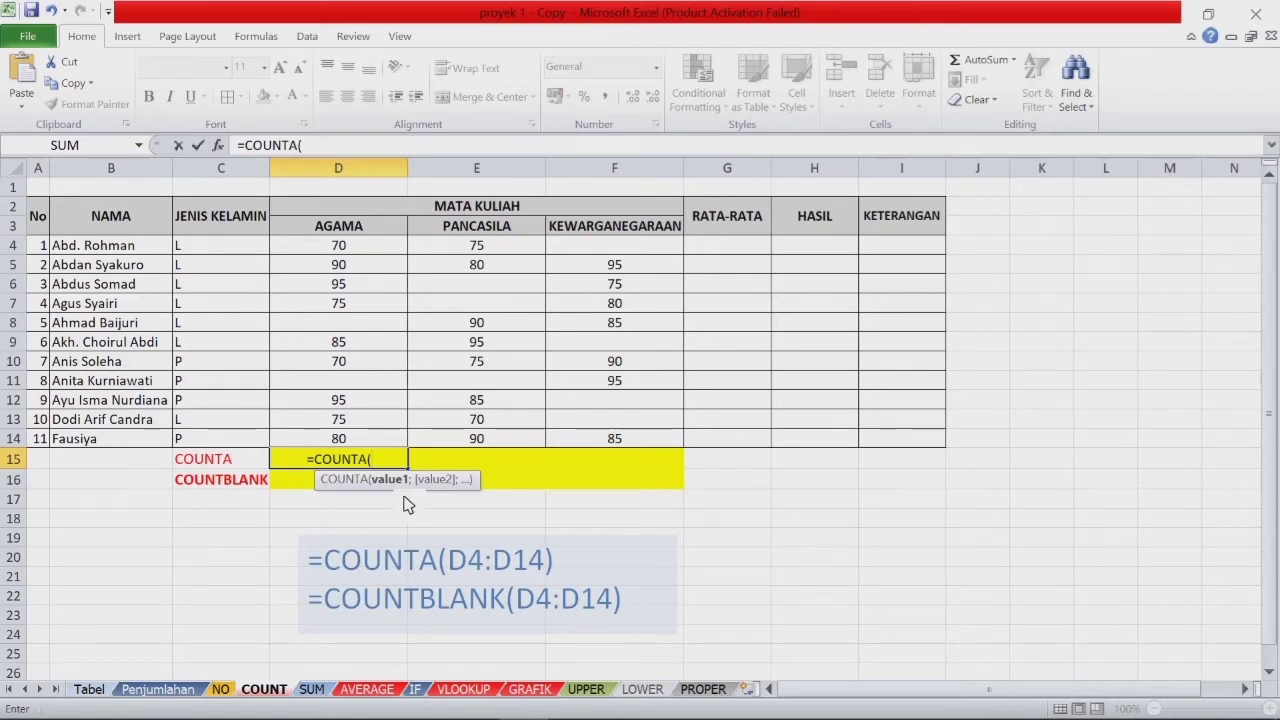
left_click_drag(368, 250, 376, 440)
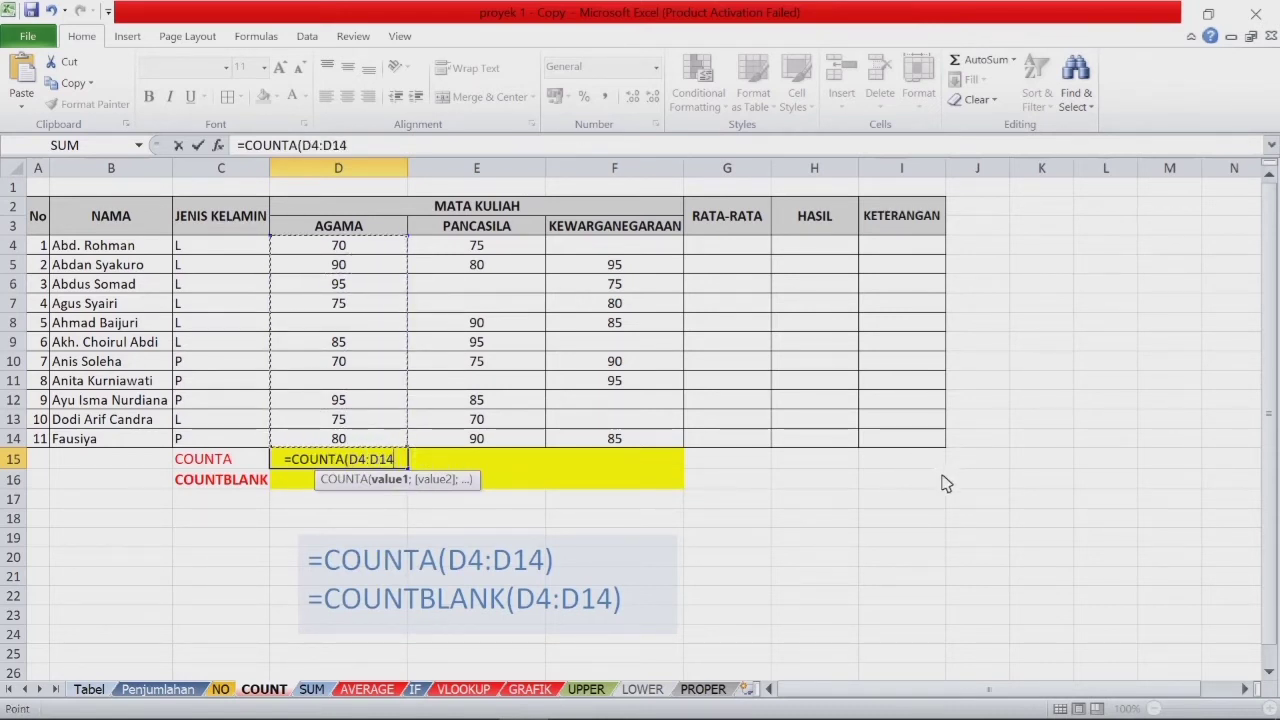
type(")")
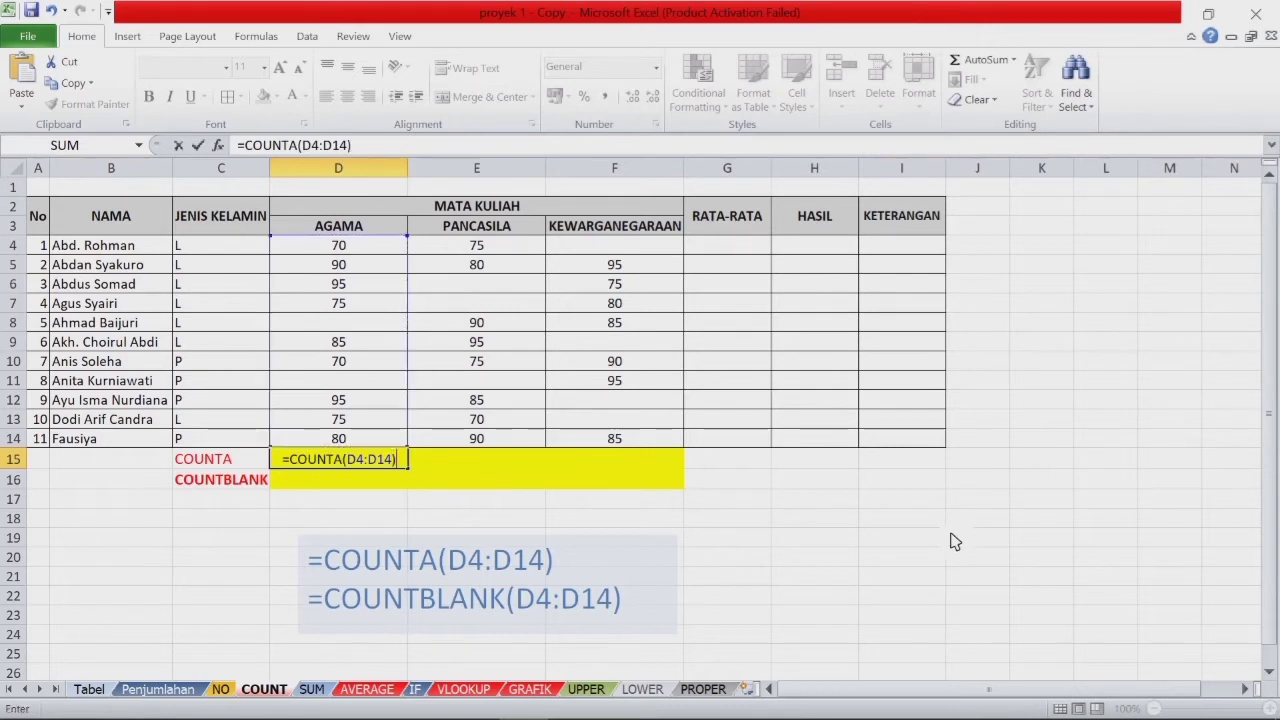
key("Return")
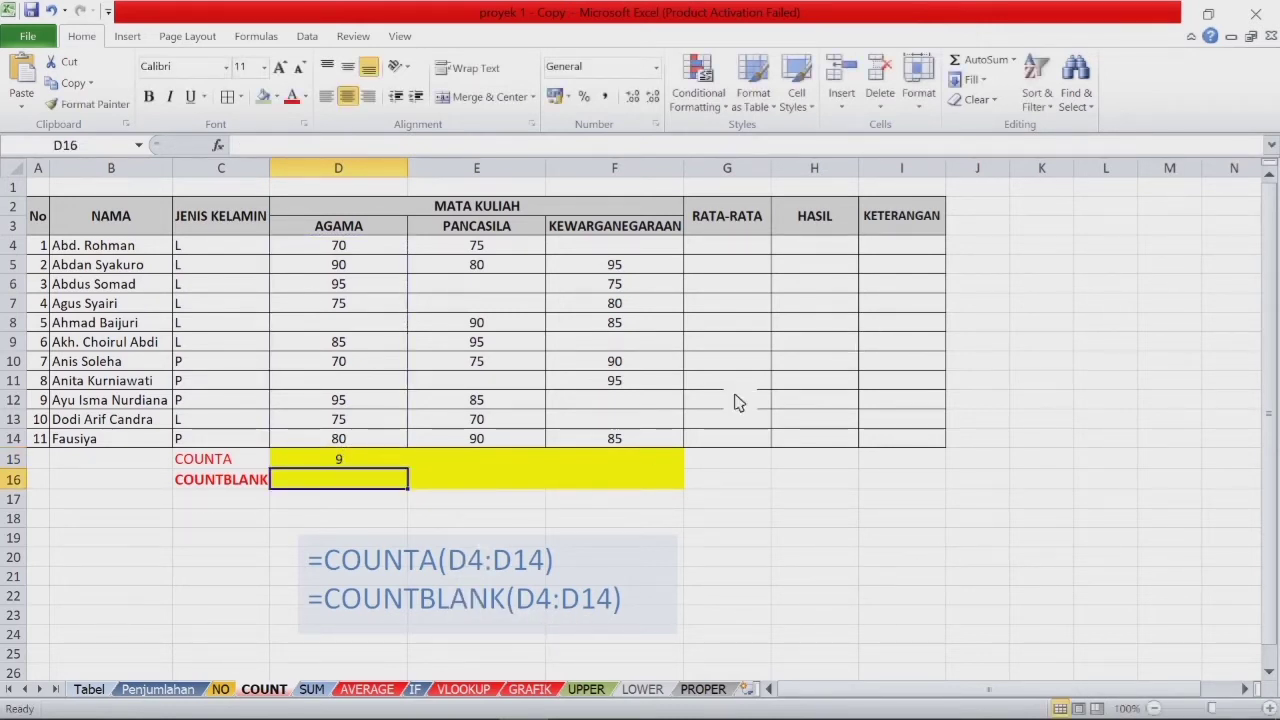
type("C")
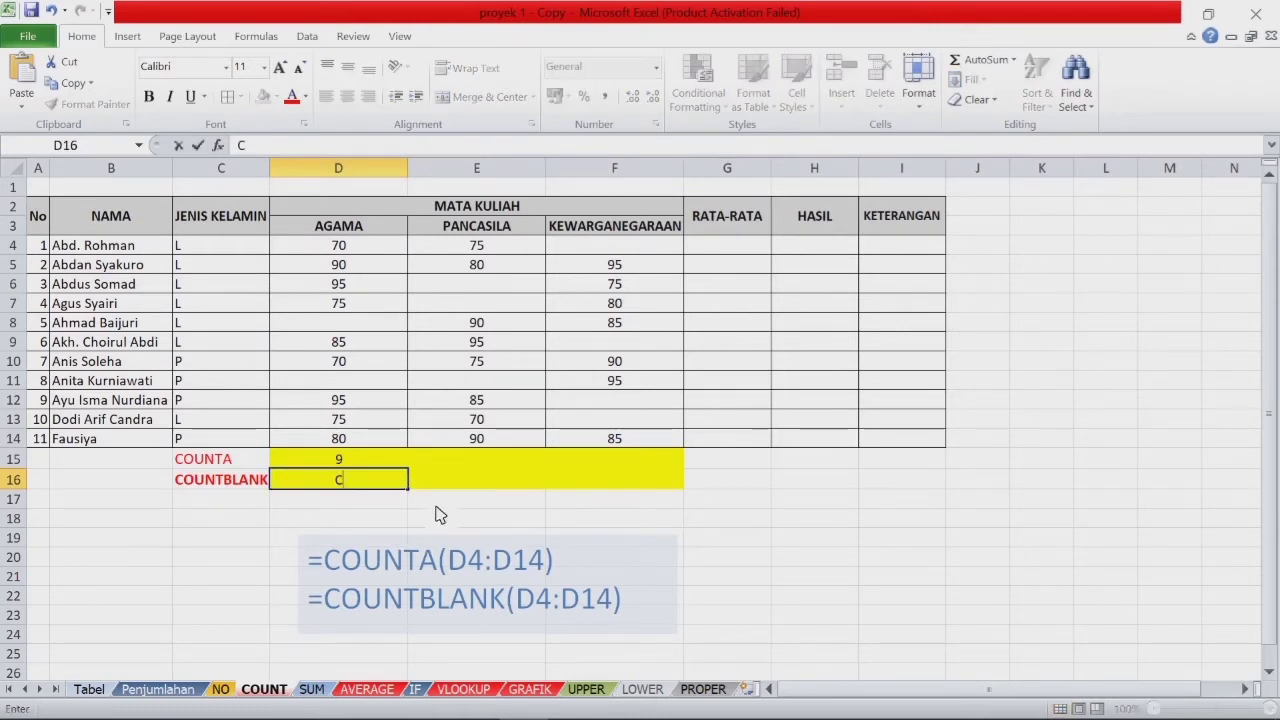
type("OUNTB")
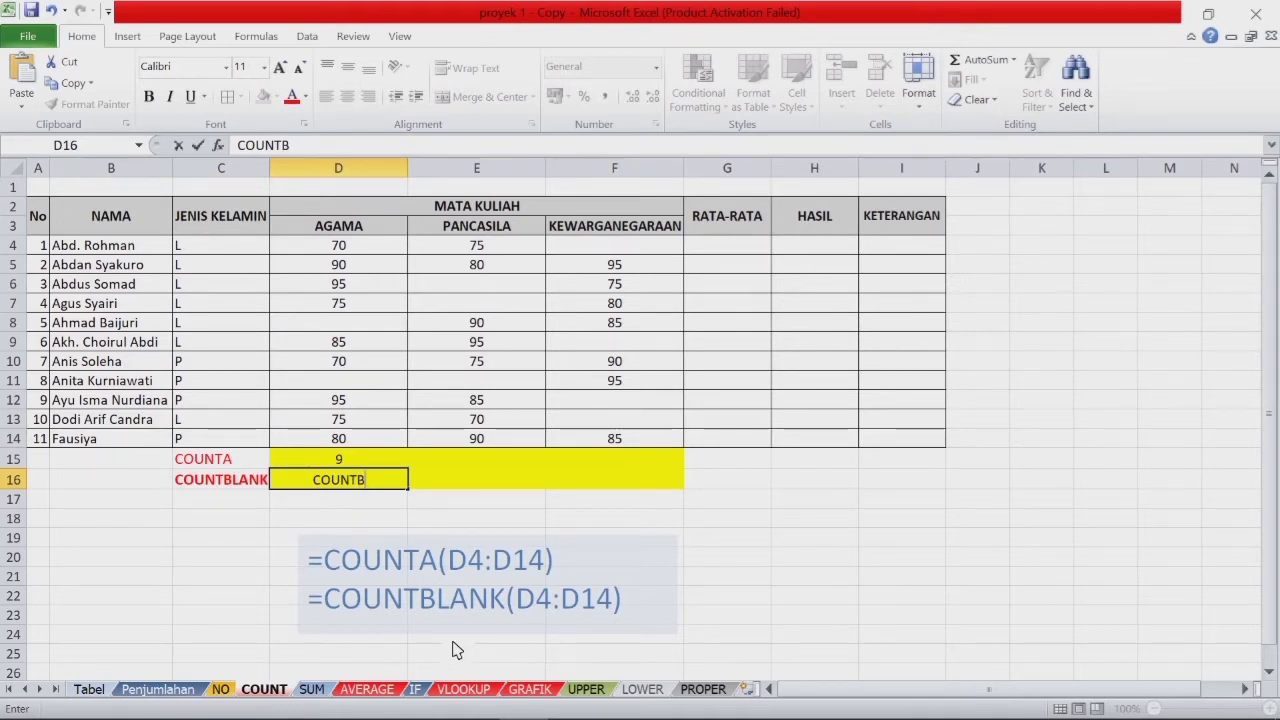
key("BackSpace")
key("BackSpace")
key("BackSpace")
key("BackSpace")
- Count the empty AGAMA cells with =COUNTBLANK(D4:D14) in D16
type("=")
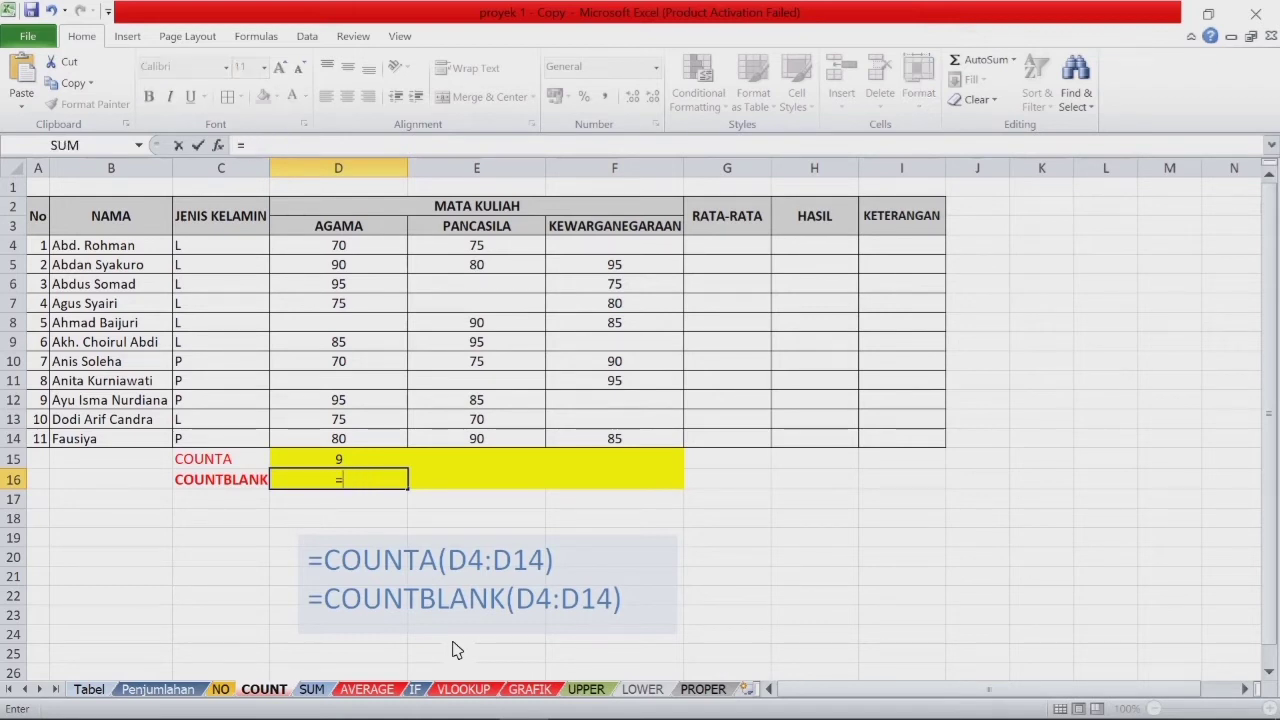
type("COUN")
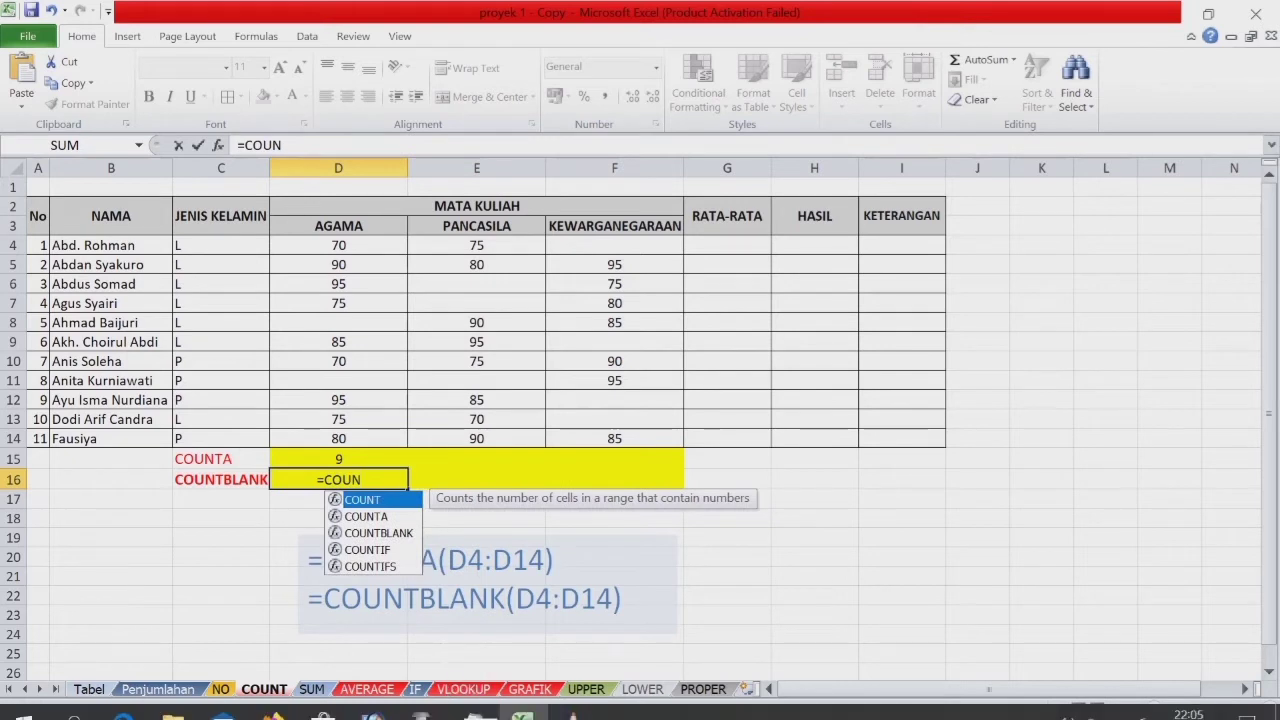
double_click(376, 533)
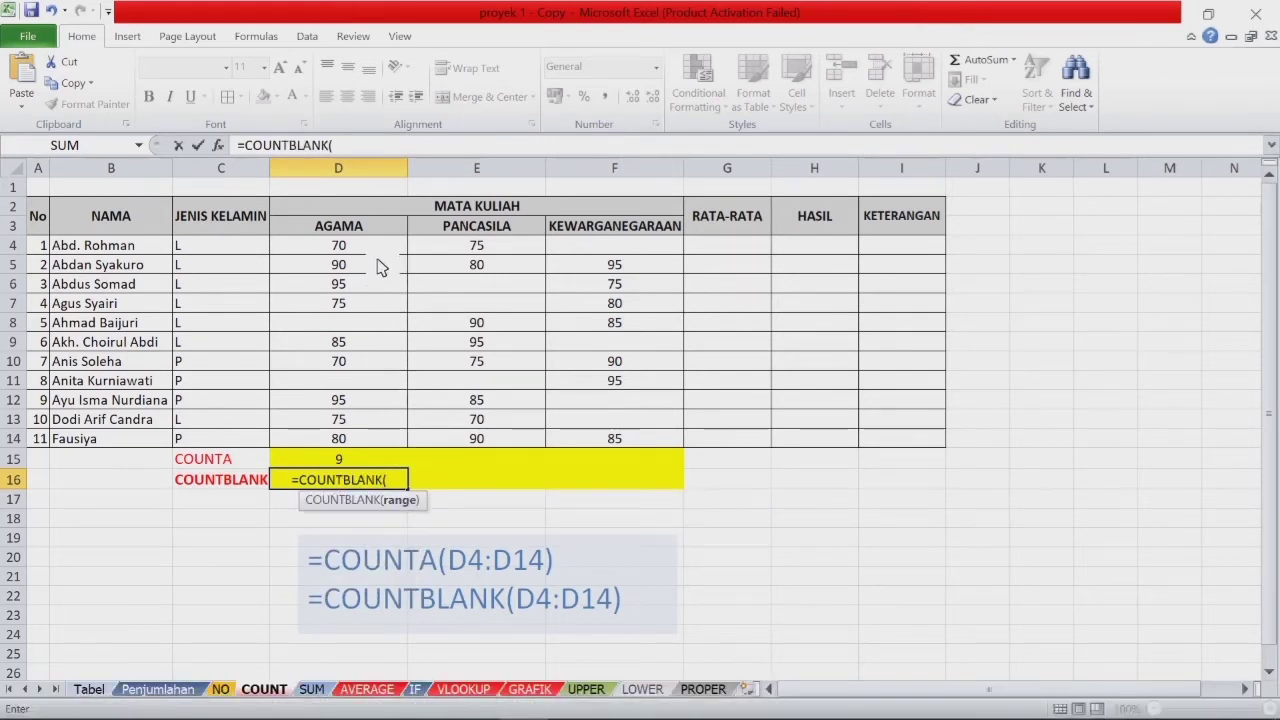
left_click_drag(372, 250, 372, 440)
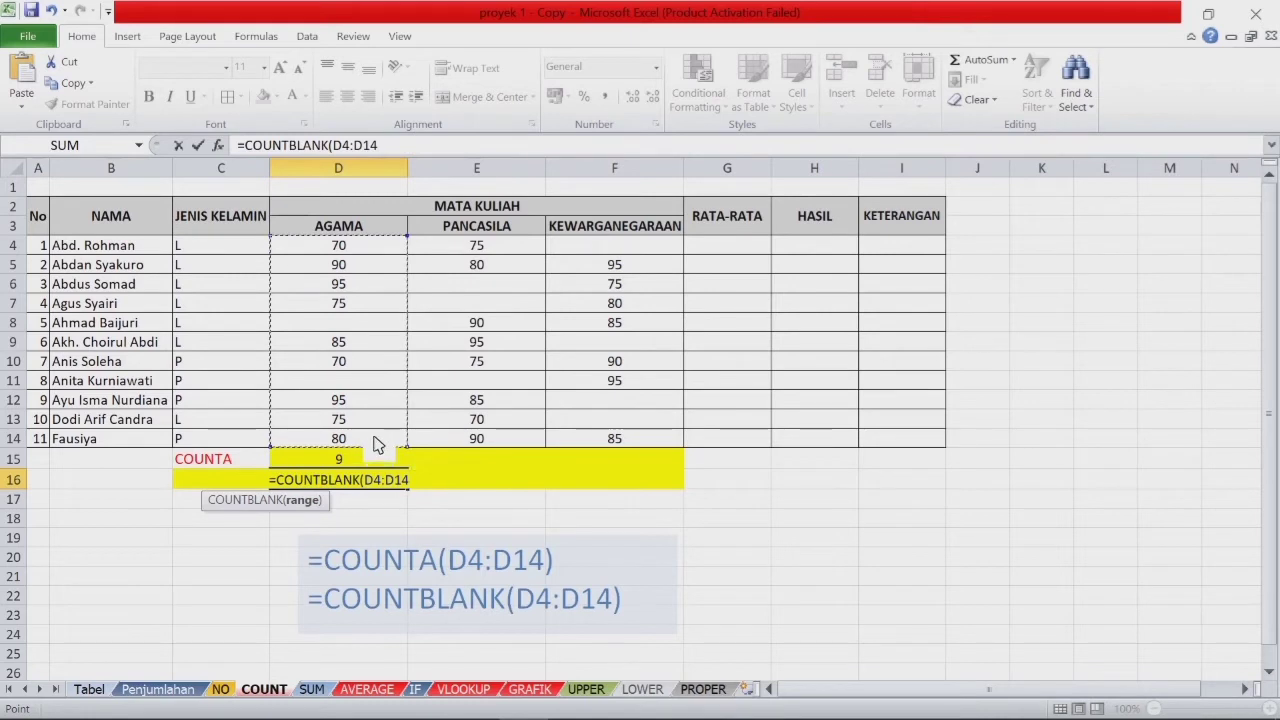
type(")")
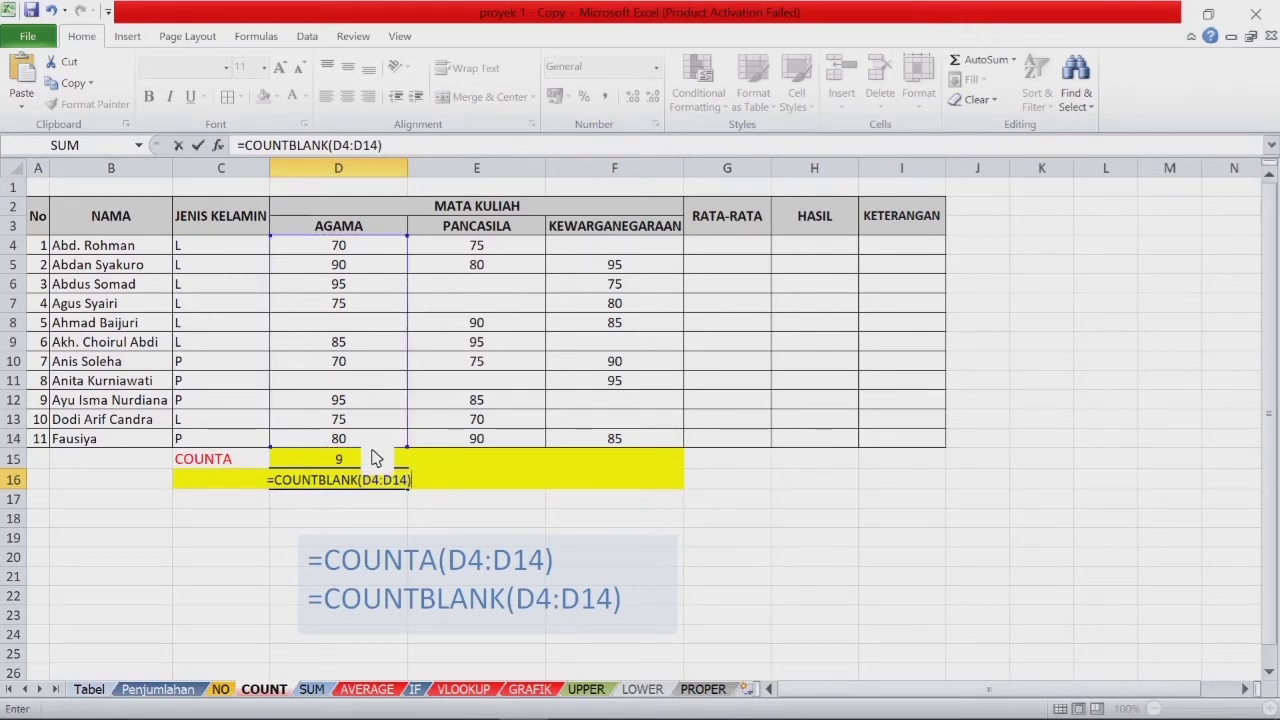
key("Return")
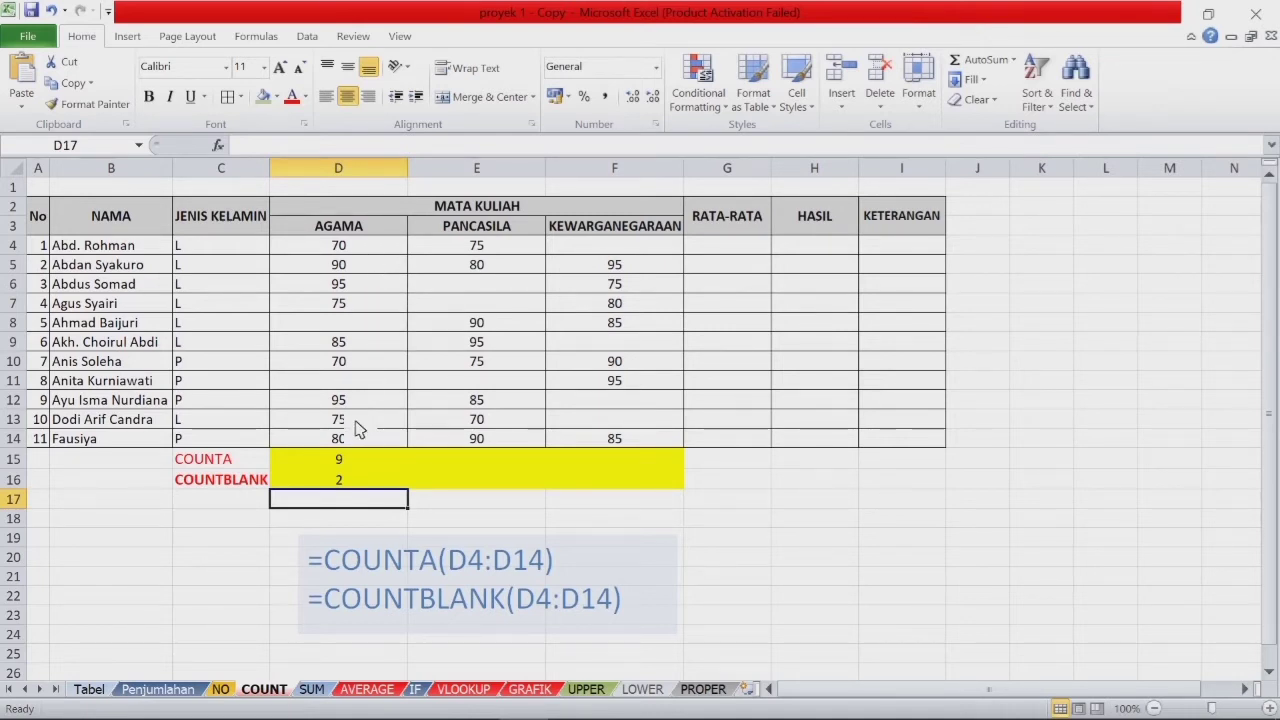
- Copy the COUNTA formula in D15 and the COUNTBLANK formula in D16 across to the PANCASILA and KEWARGANEGARAAN columns
left_click(364, 329)
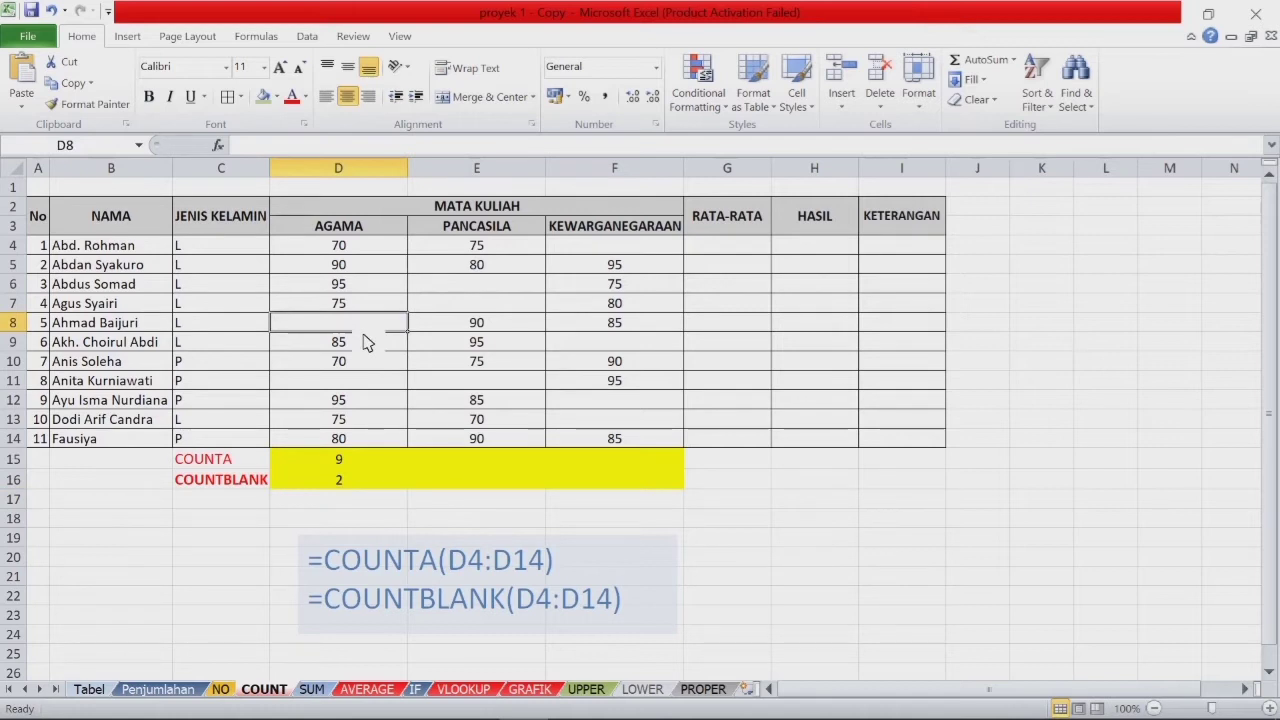
left_click(364, 391)
left_click(352, 482)
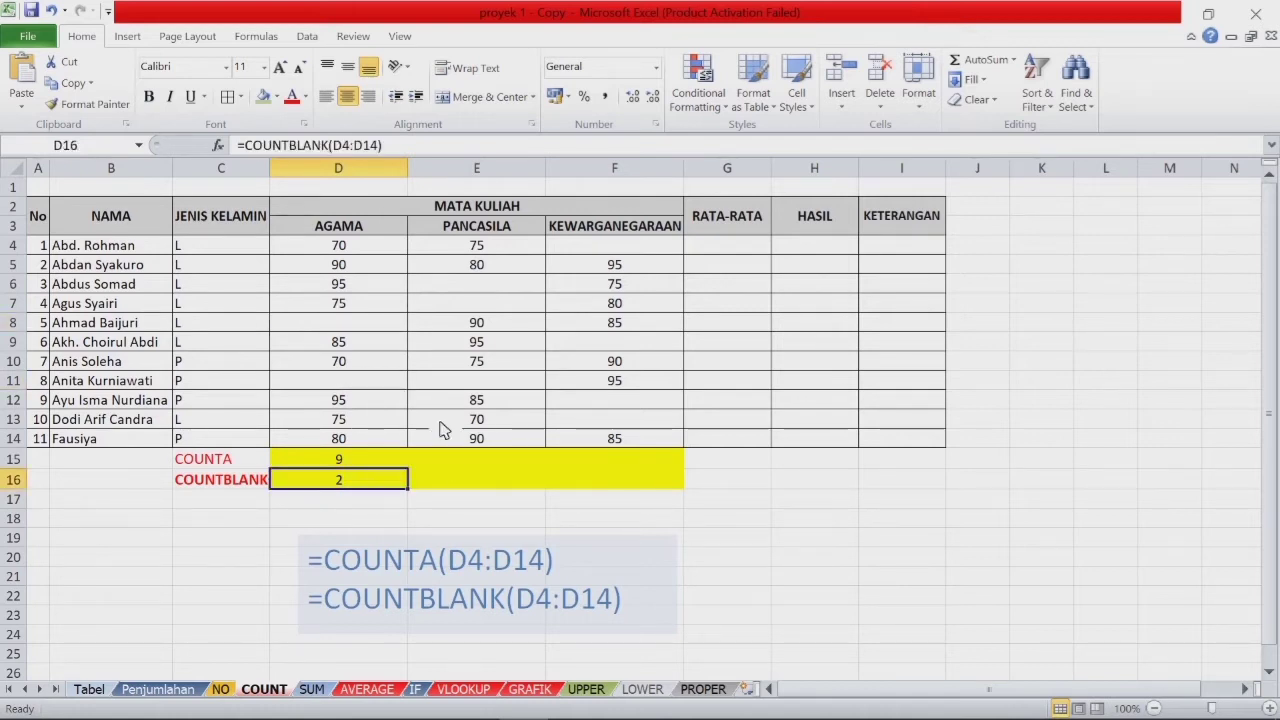
key("Up")
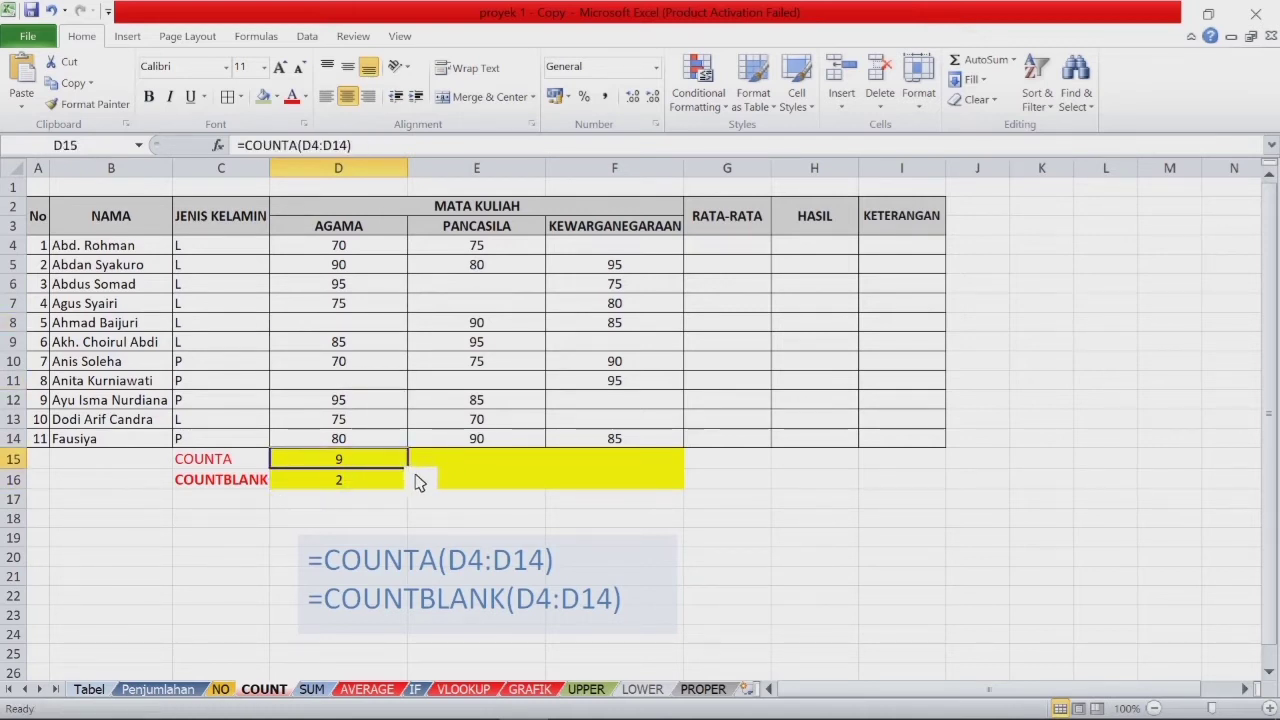
left_click_drag(420, 483, 672, 483)
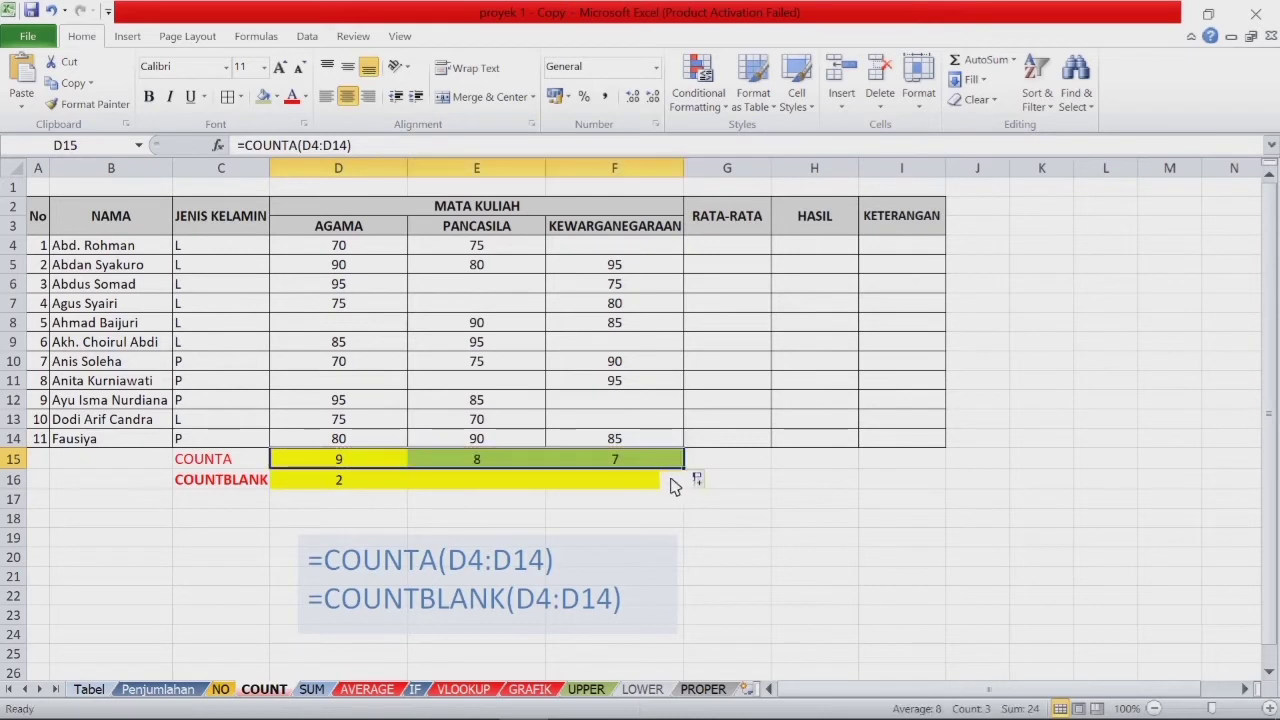
left_click(372, 482)
left_click_drag(408, 490, 614, 502)
left_click(650, 405)
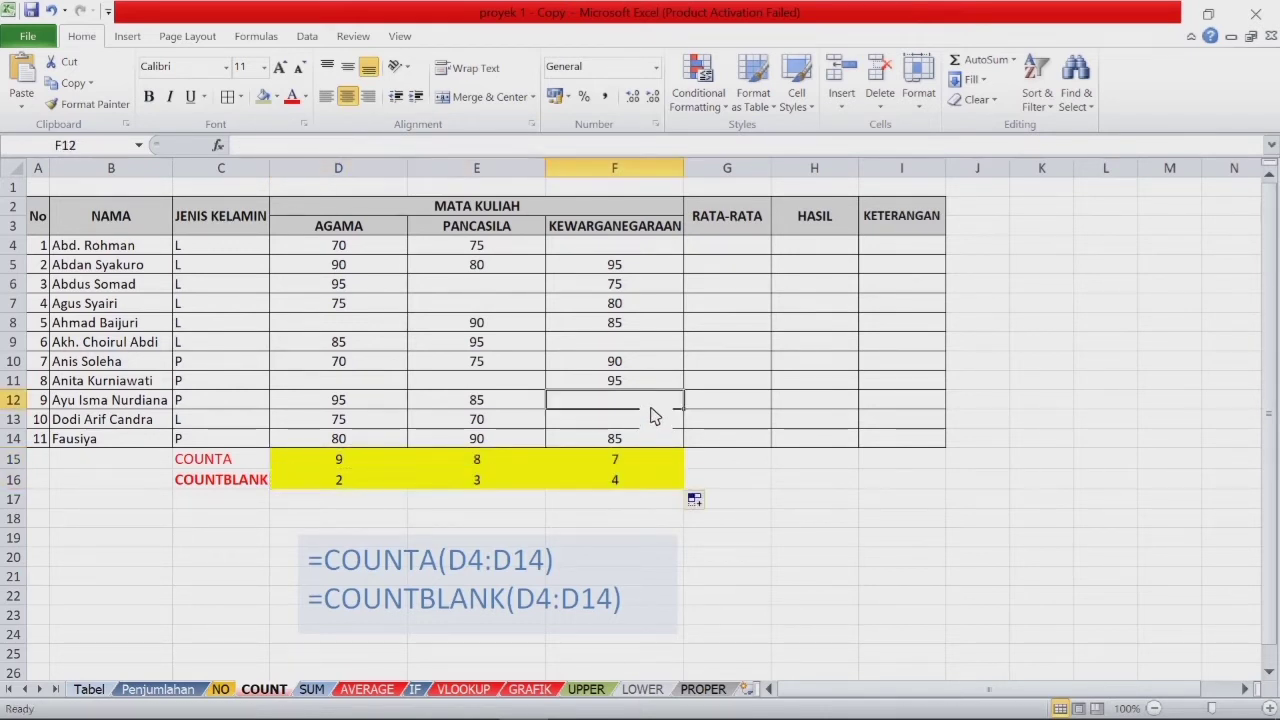
- Clear the KEWARGANEGARAAN score in F11
left_click(648, 390)
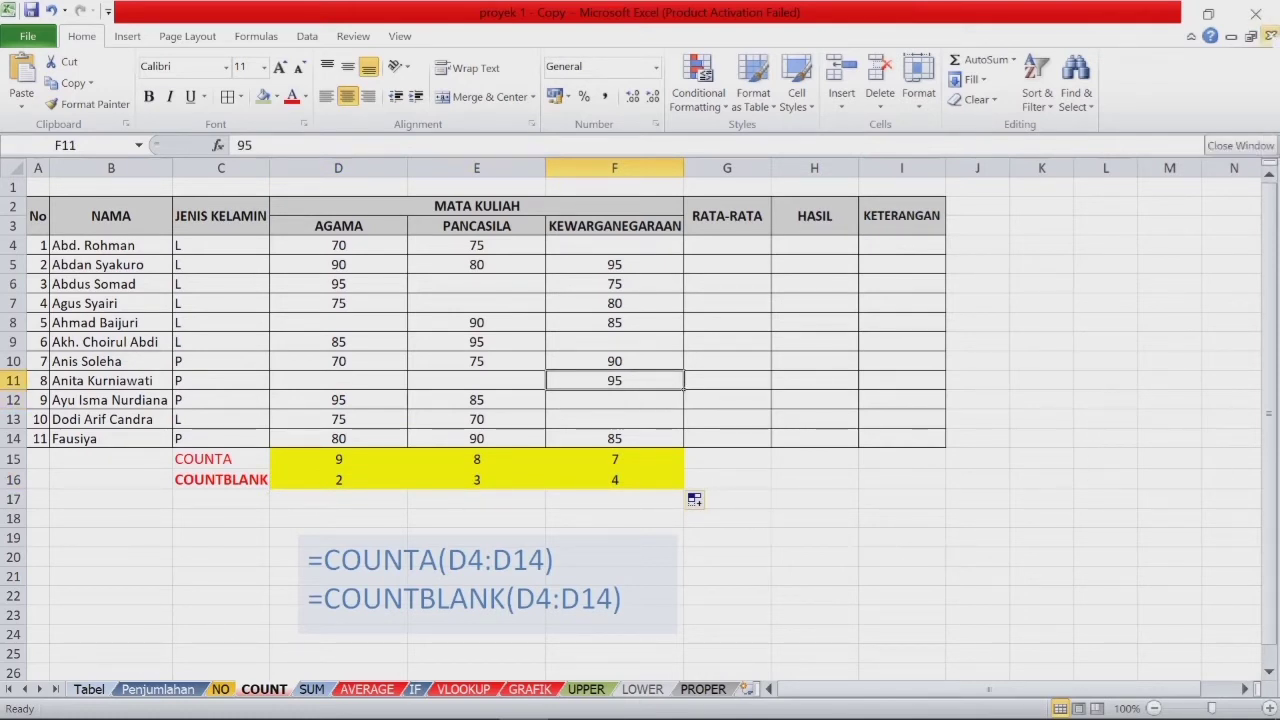
key("Delete")
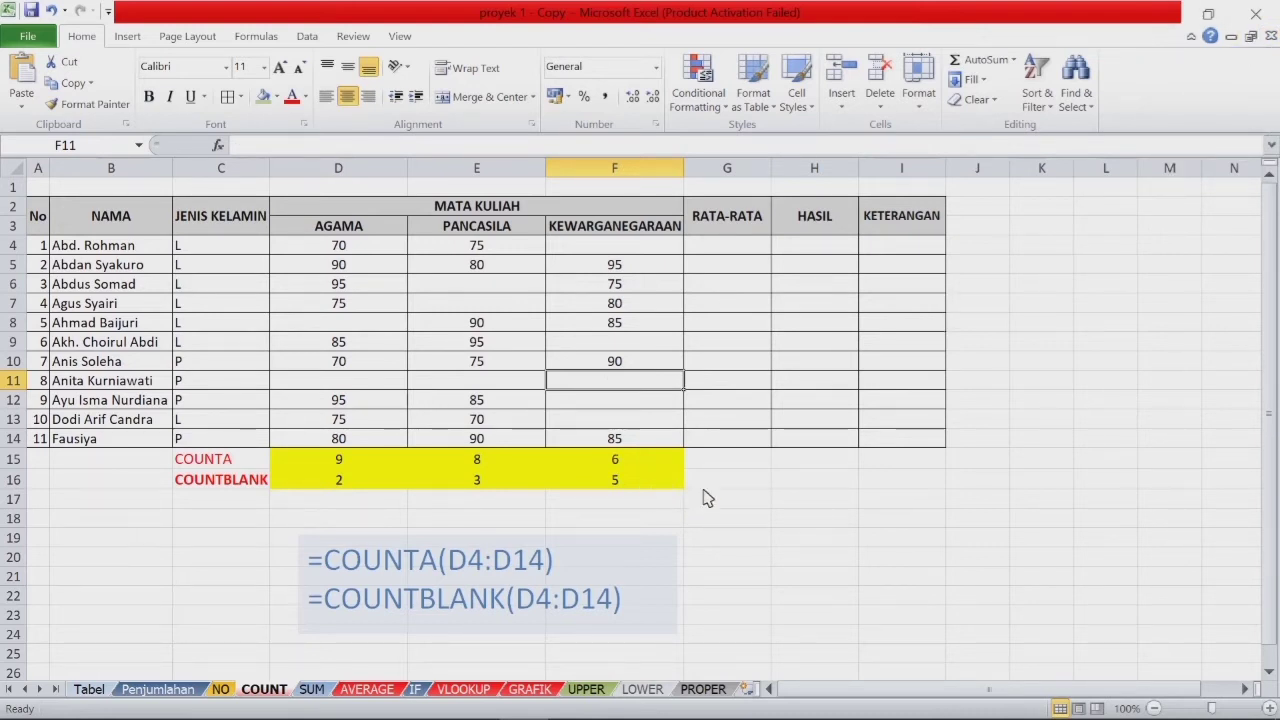
left_click(735, 561)
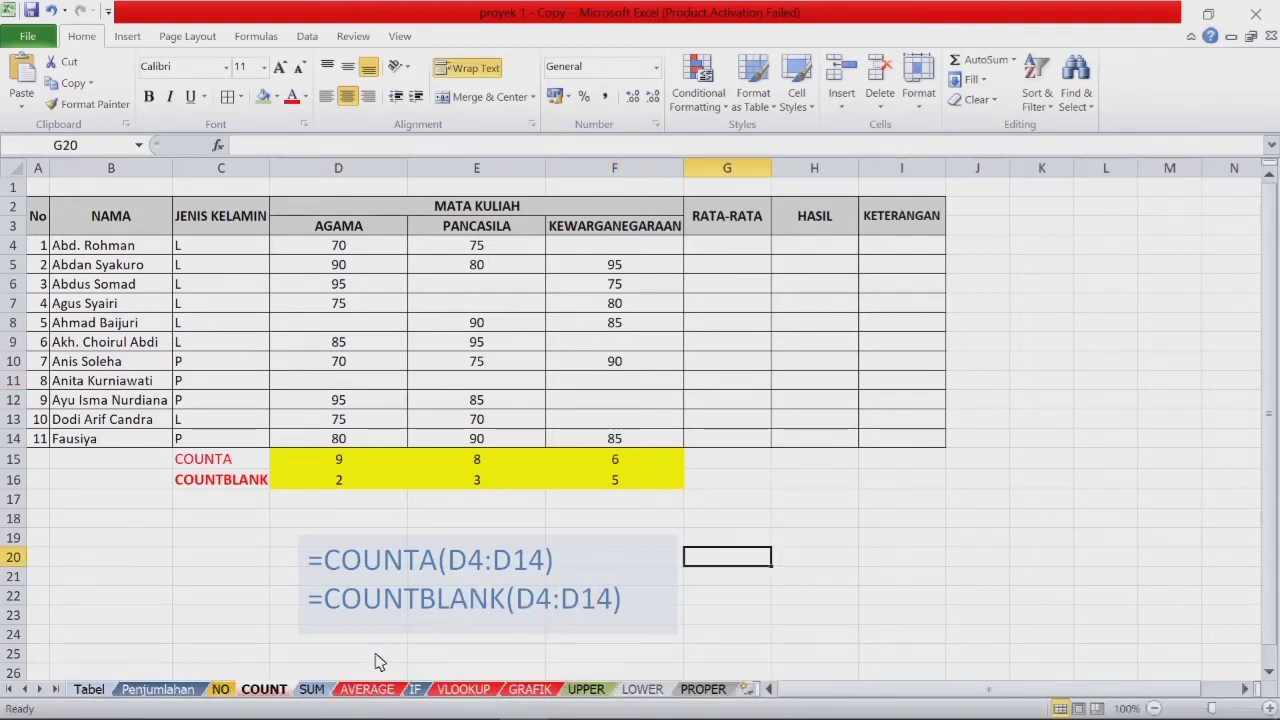
- On the SUM sheet, total the AGAMA scores with =SUM(D4:D14) in D16
left_click(316, 689)
left_click(452, 596)
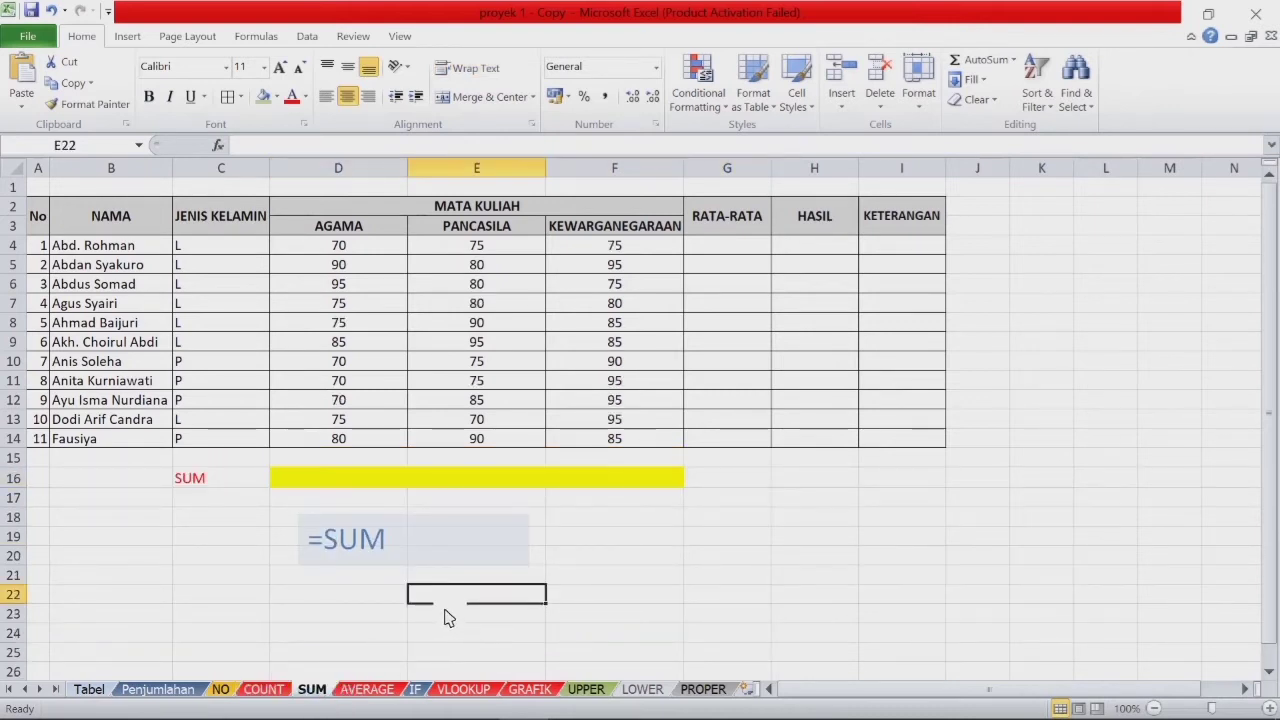
left_click(403, 482)
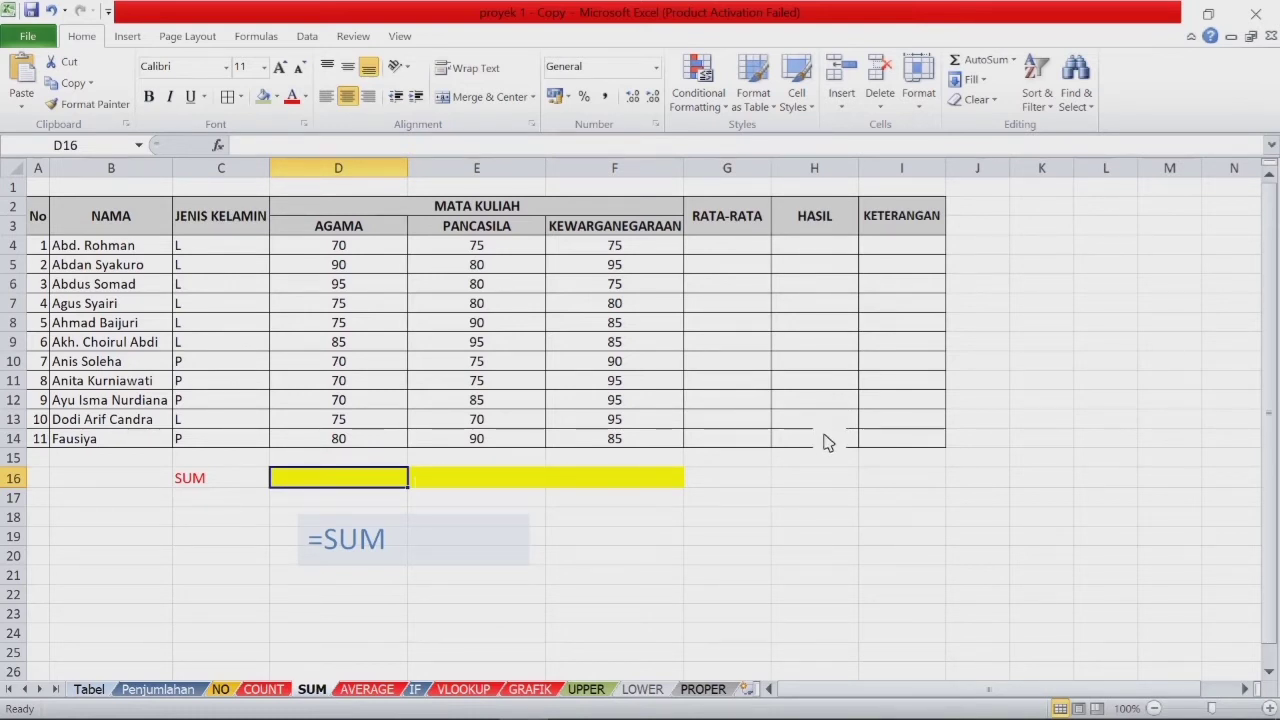
type("=")
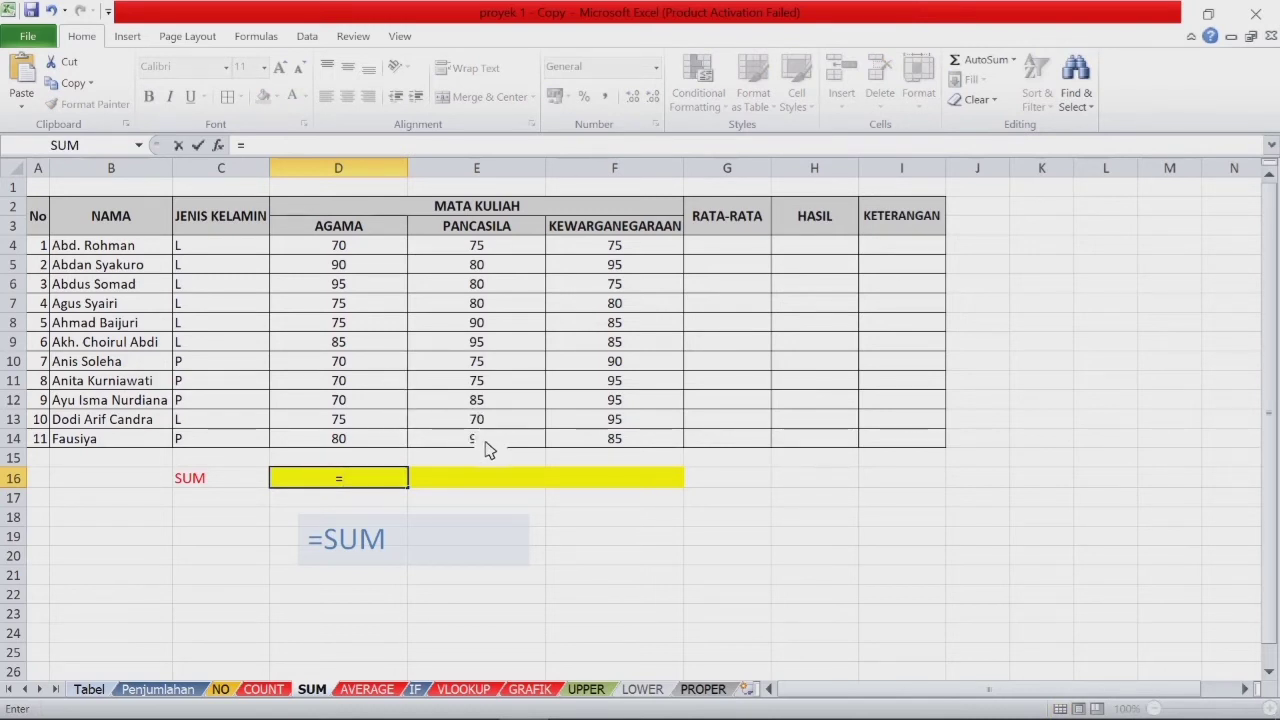
type("S")
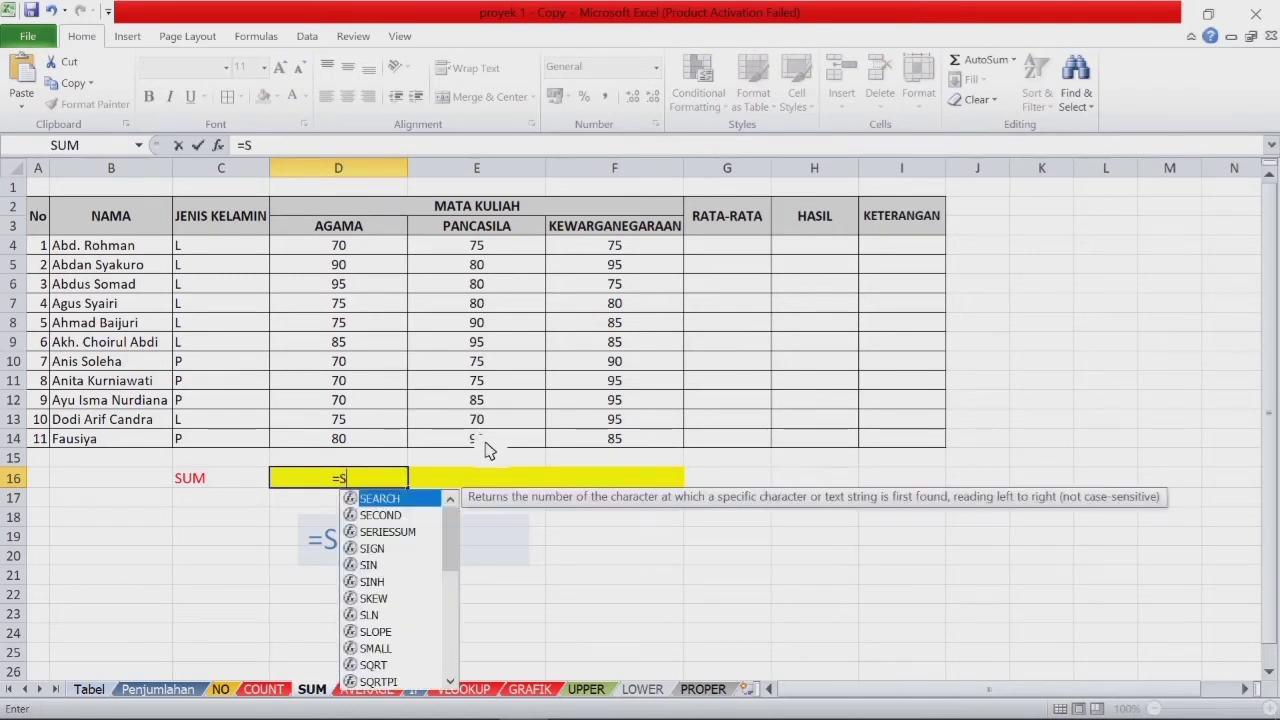
type("UM")
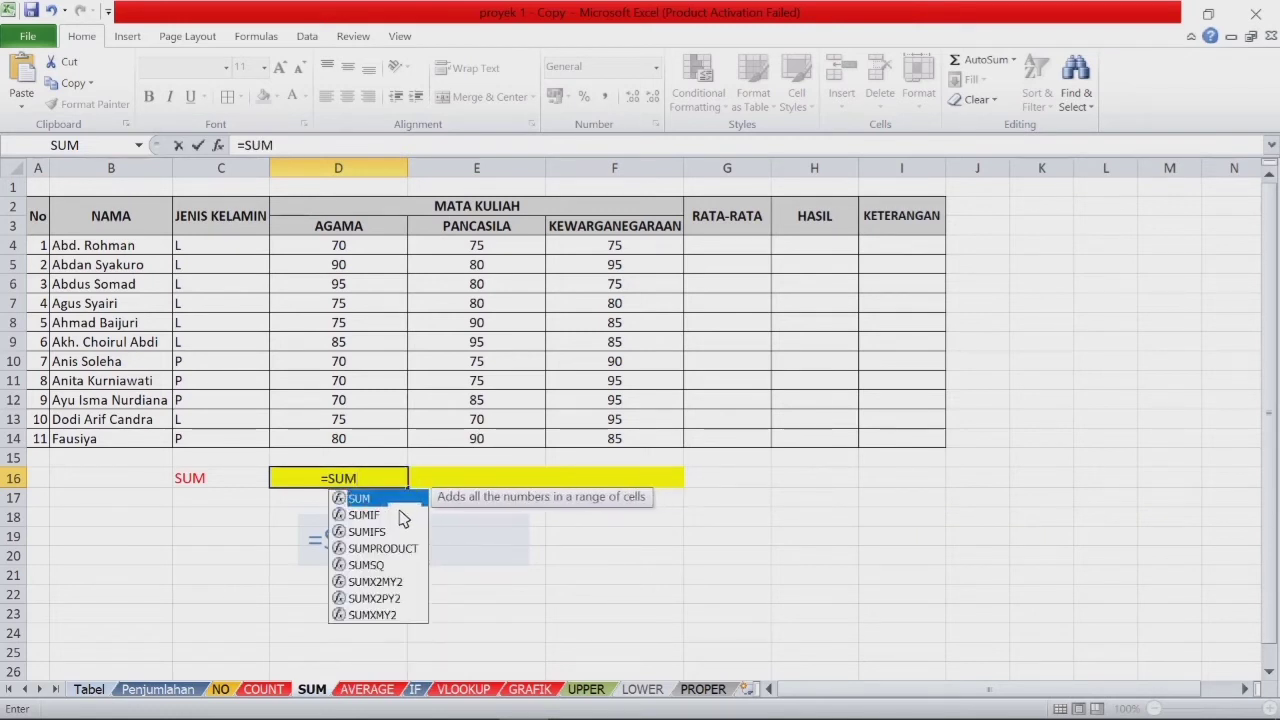
type("(")
left_click_drag(375, 250, 384, 446)
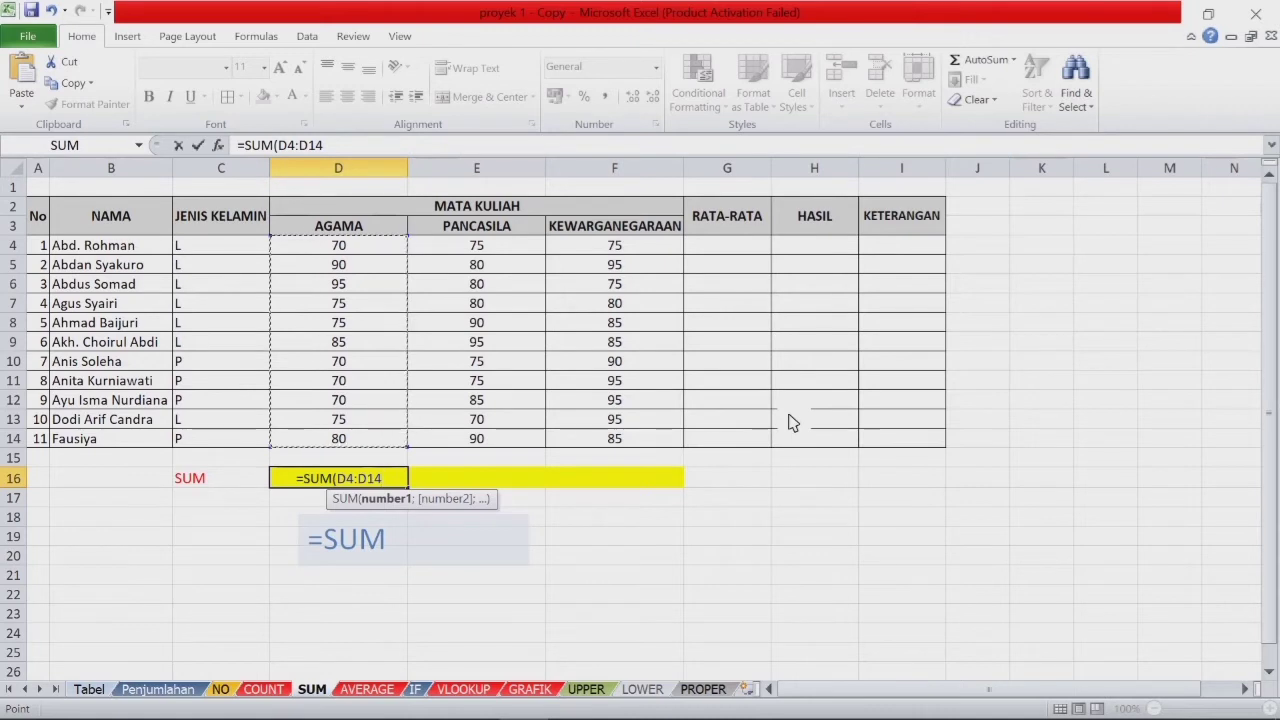
type(")")
key("Return")
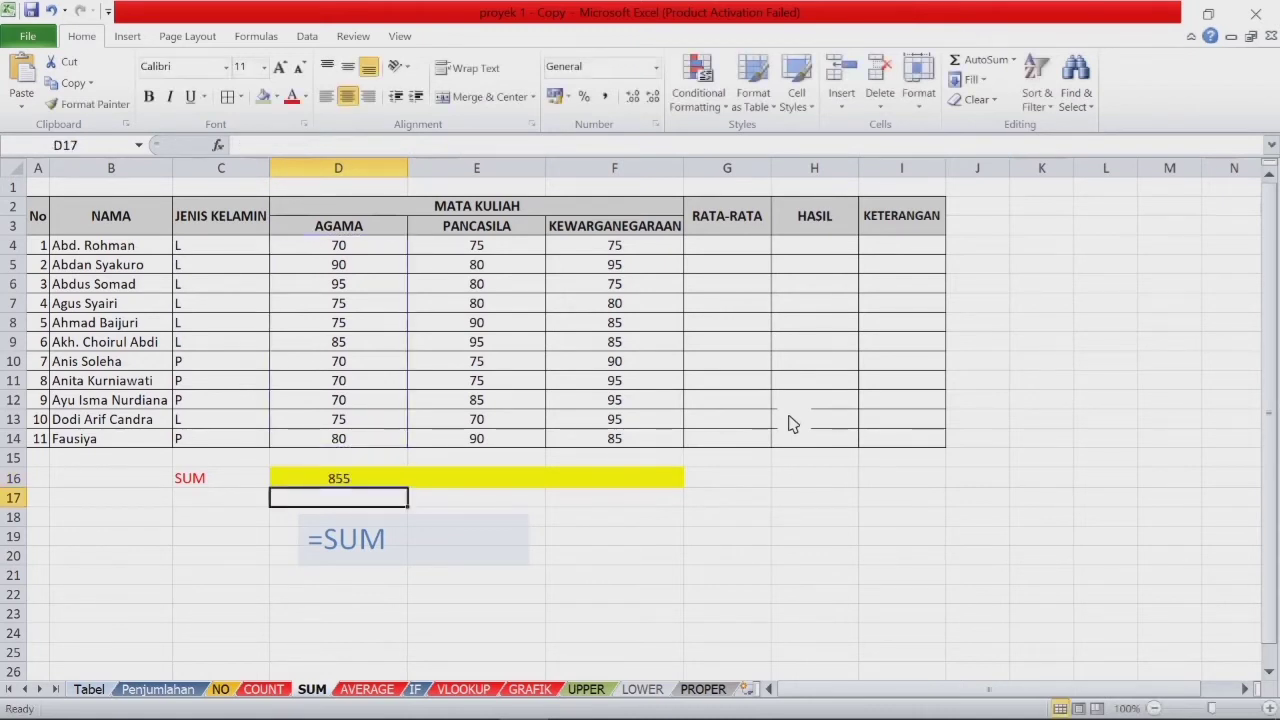
- Copy the SUM formula from D16 across to F16 and check the formula in E16
left_click(396, 484)
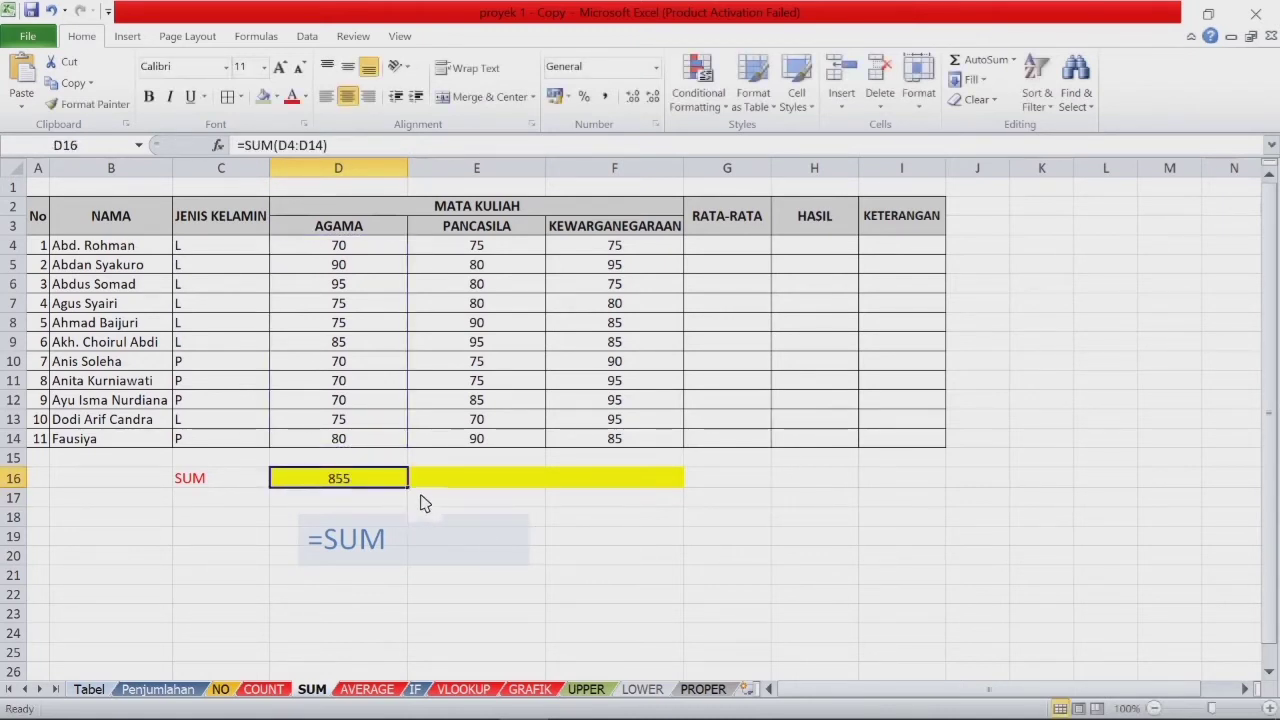
left_click_drag(408, 488, 676, 496)
left_click(895, 460)
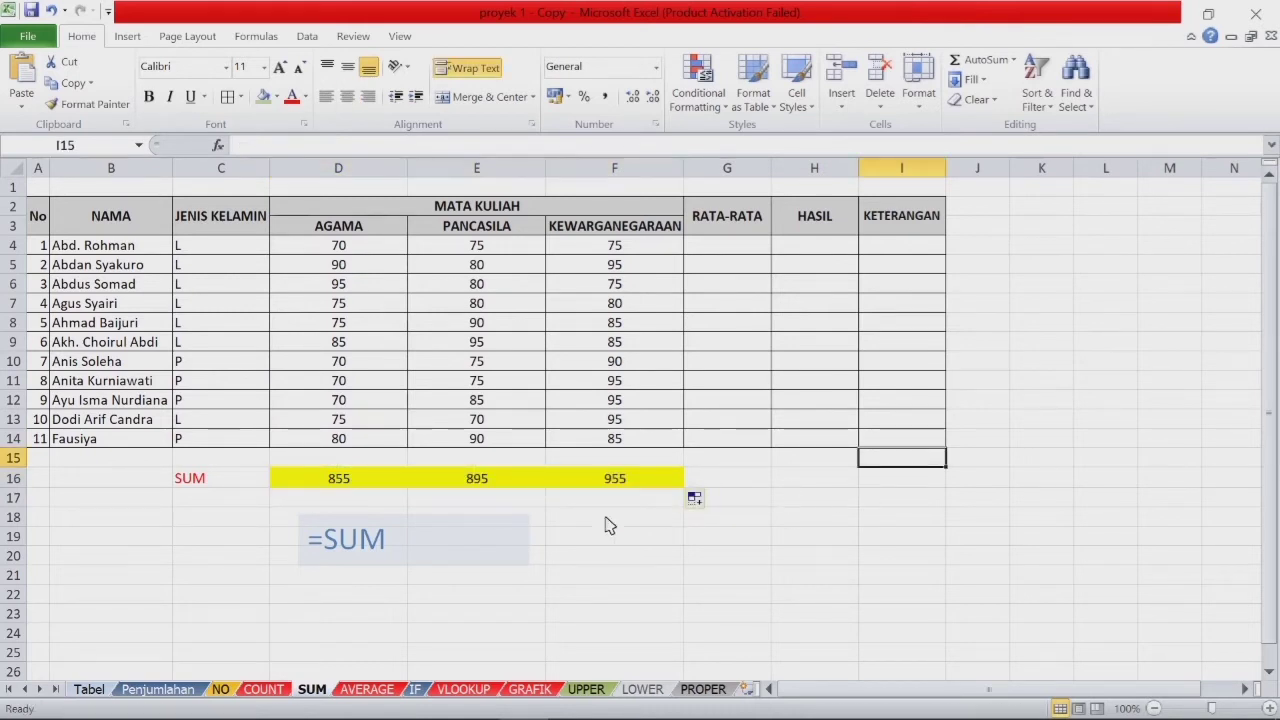
left_click(525, 485)
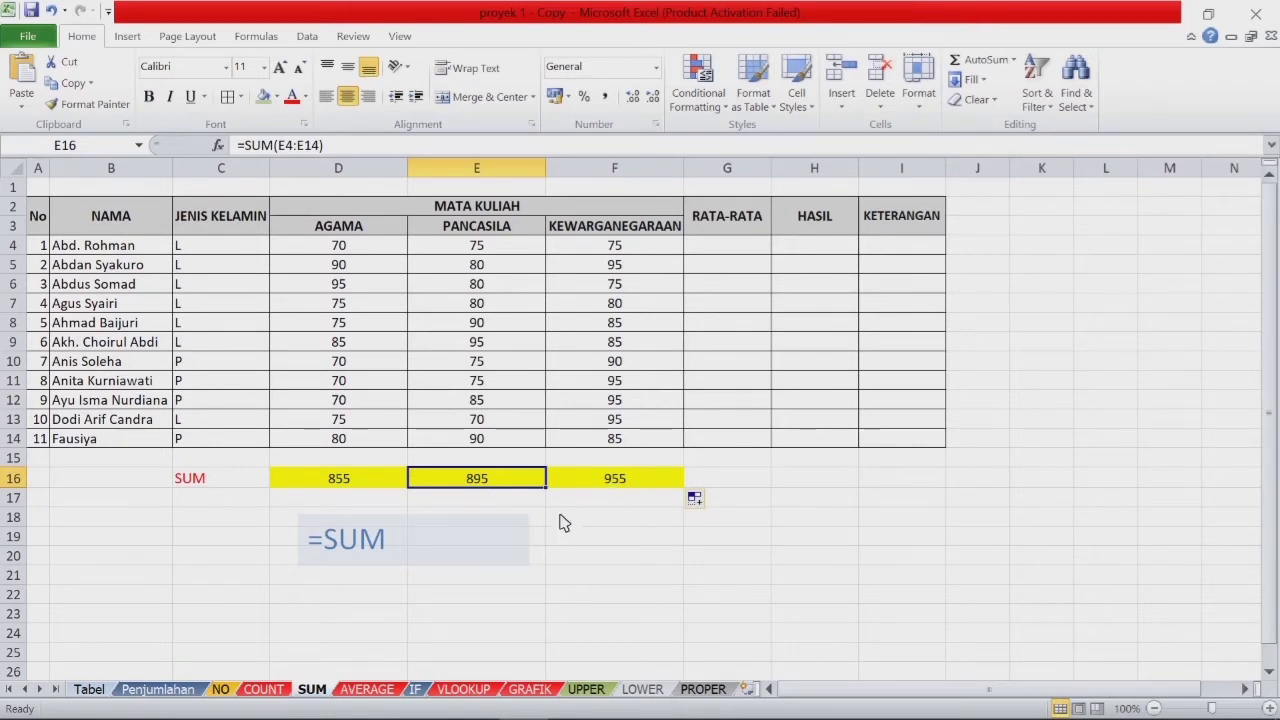
- Replace the AGAMA total in D16 with the AutoSum formula =SUM(D4:D15) and inspect its range
left_click(390, 485)
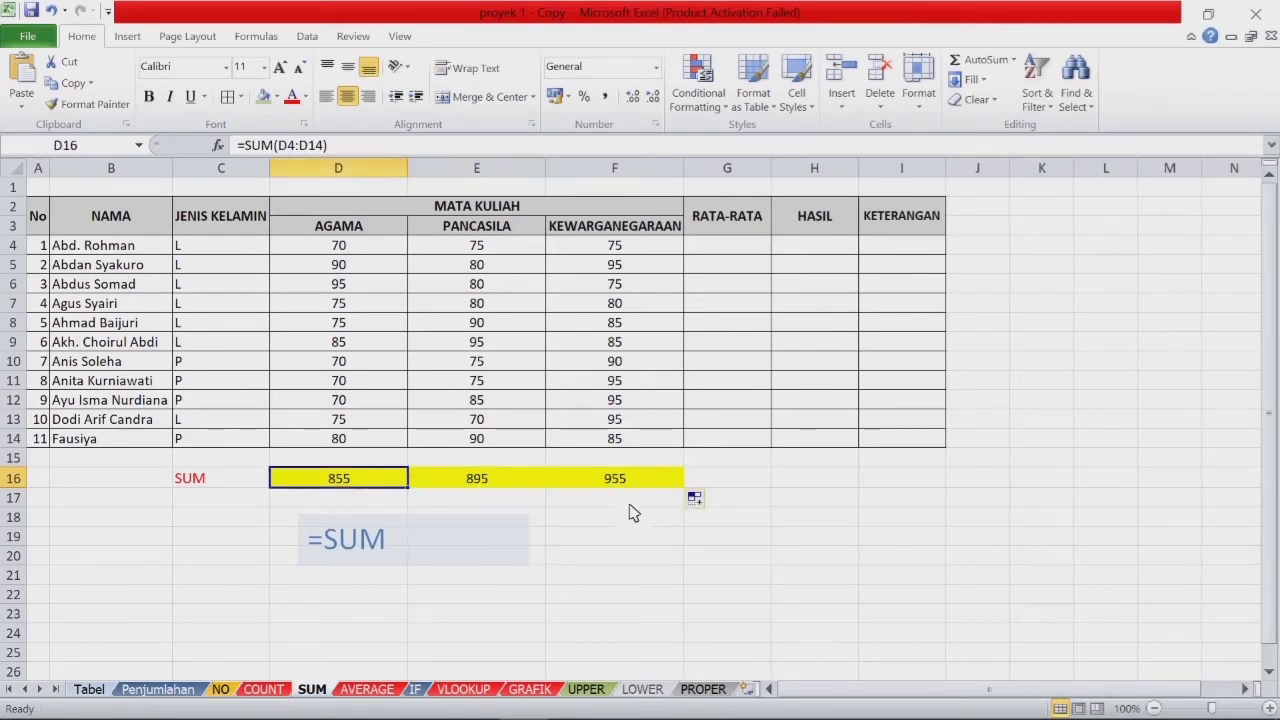
left_click(1000, 64)
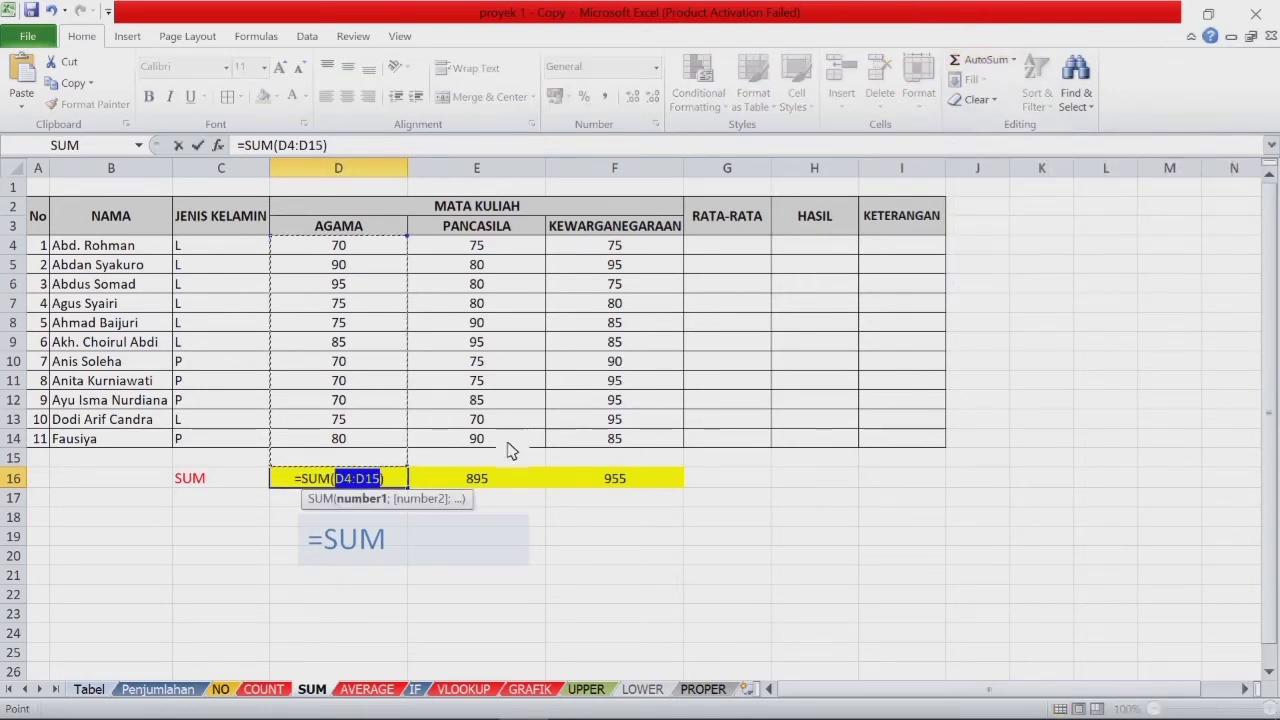
key("Return")
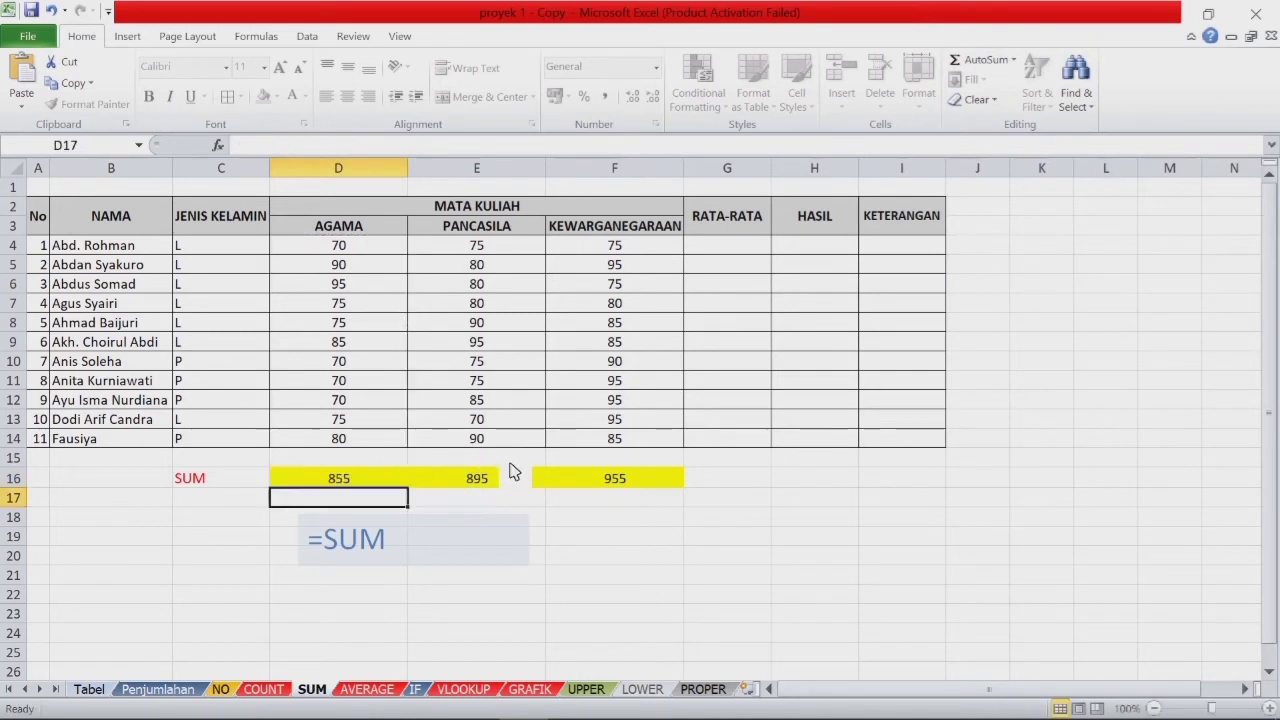
double_click(355, 480)
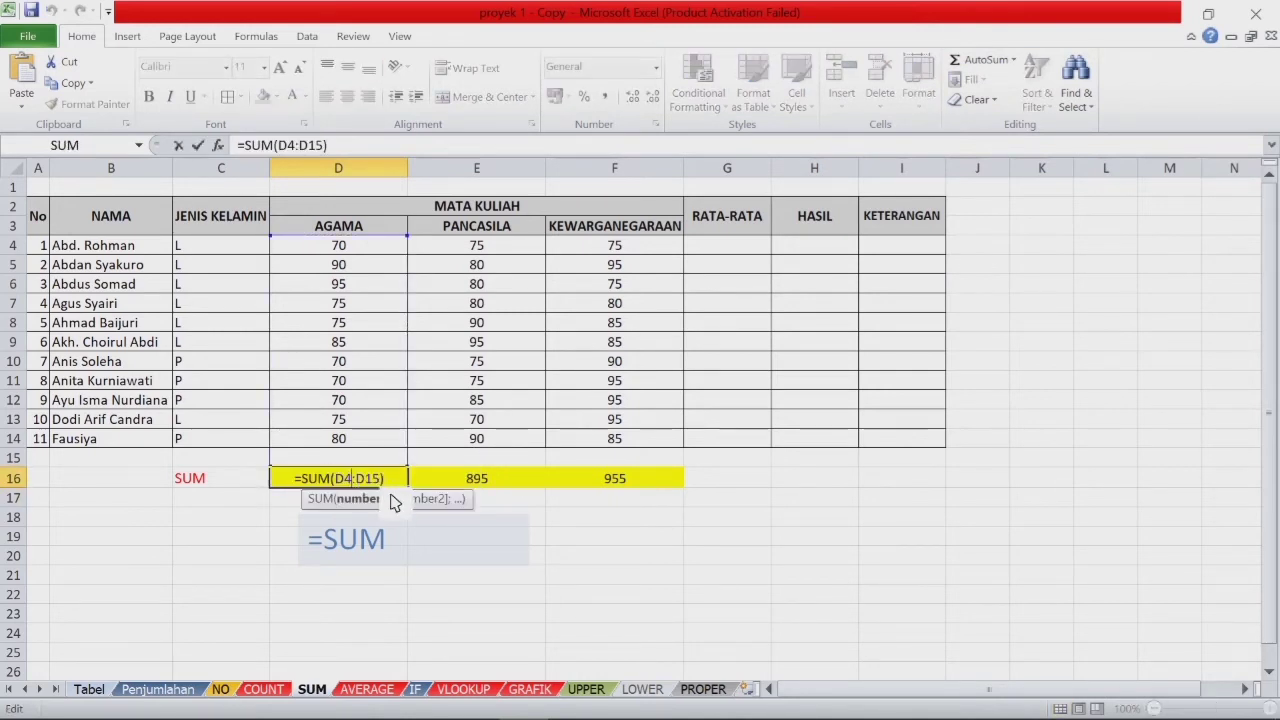
left_click(672, 582)
left_click(736, 505)
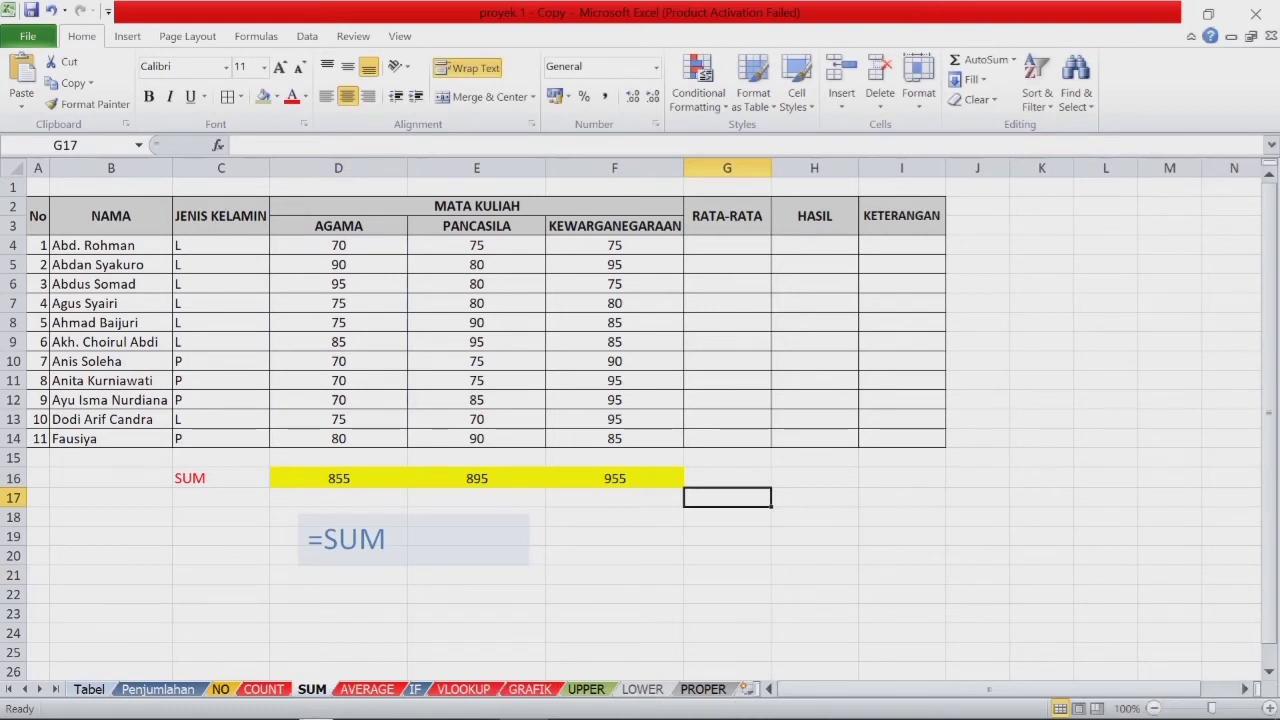
- On the AVERAGE sheet, clear the RATA-RATA values in G4:G14
left_click(386, 689)
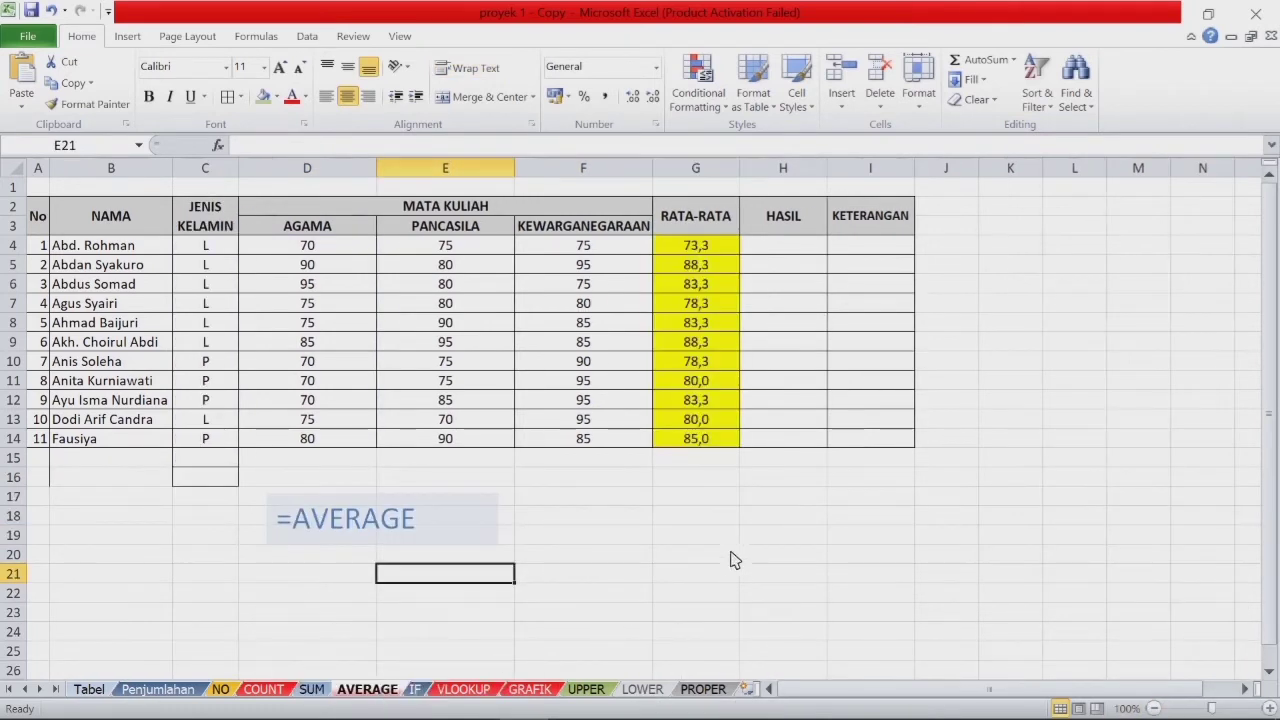
left_click_drag(705, 247, 743, 453)
key("Delete")
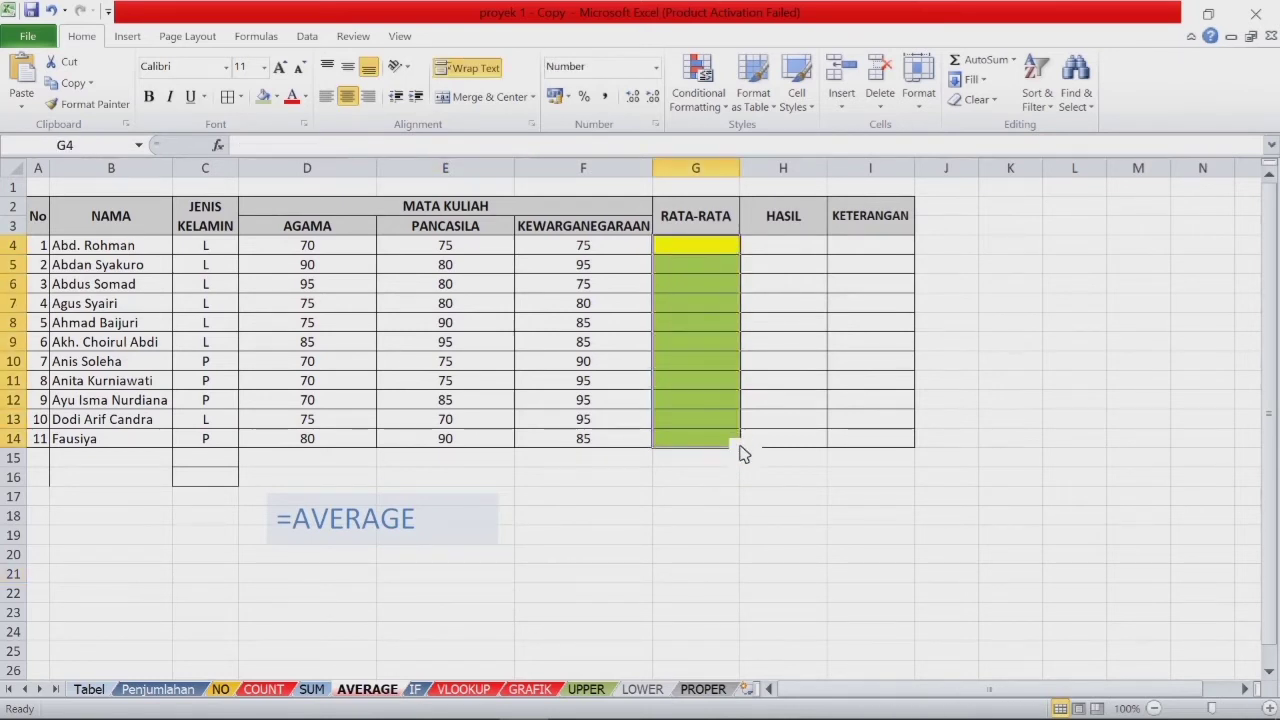
left_click(862, 537)
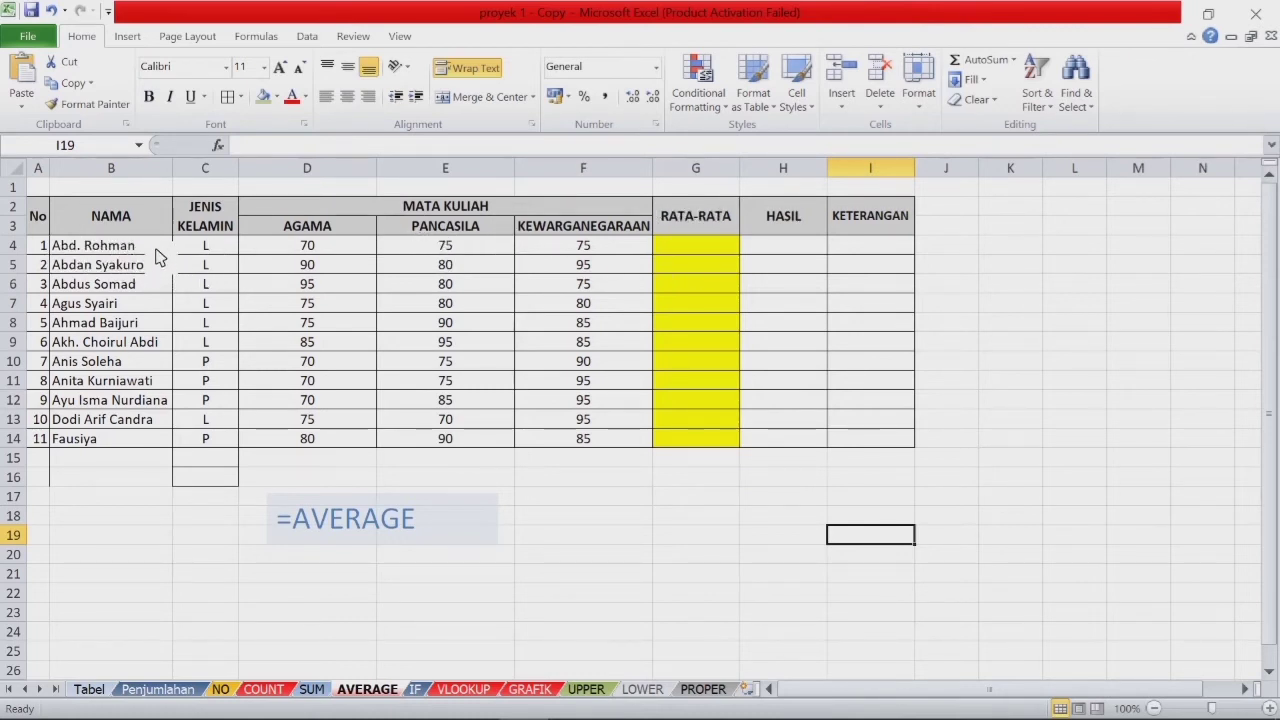
- Average the first student's three course scores with =AVERAGE(D4:F4) in G4
left_click(722, 247)
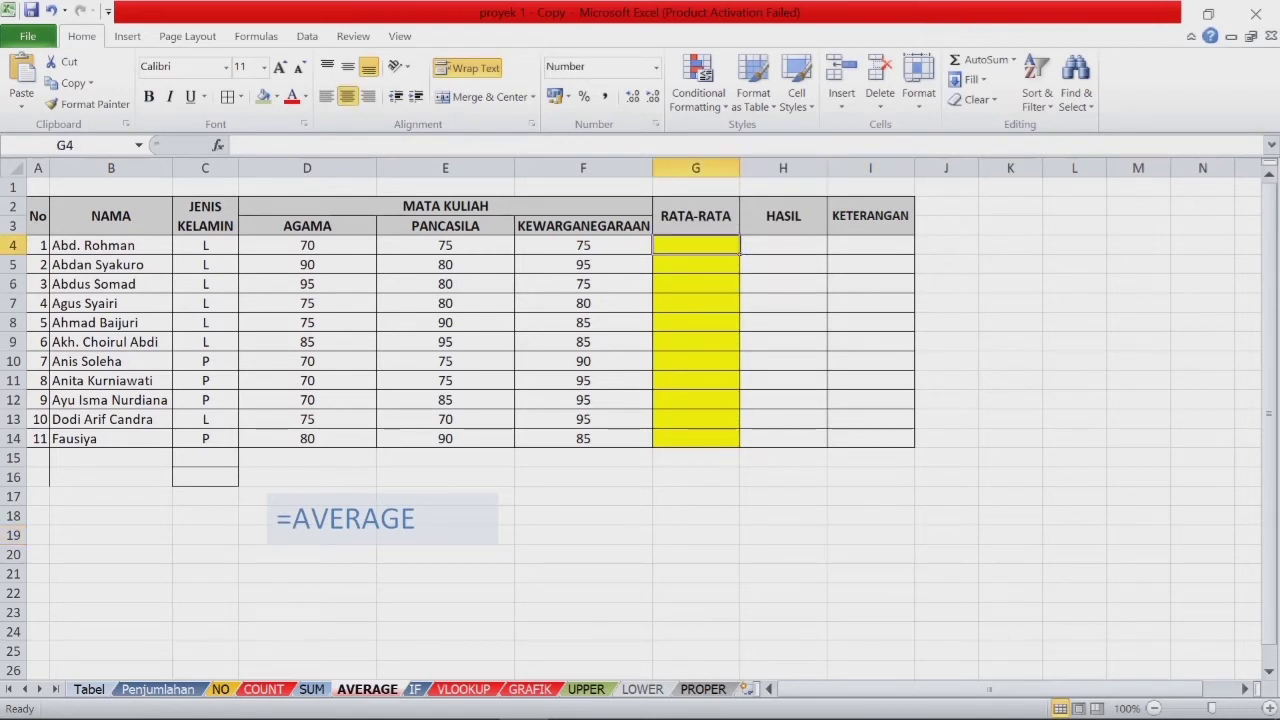
type("=")
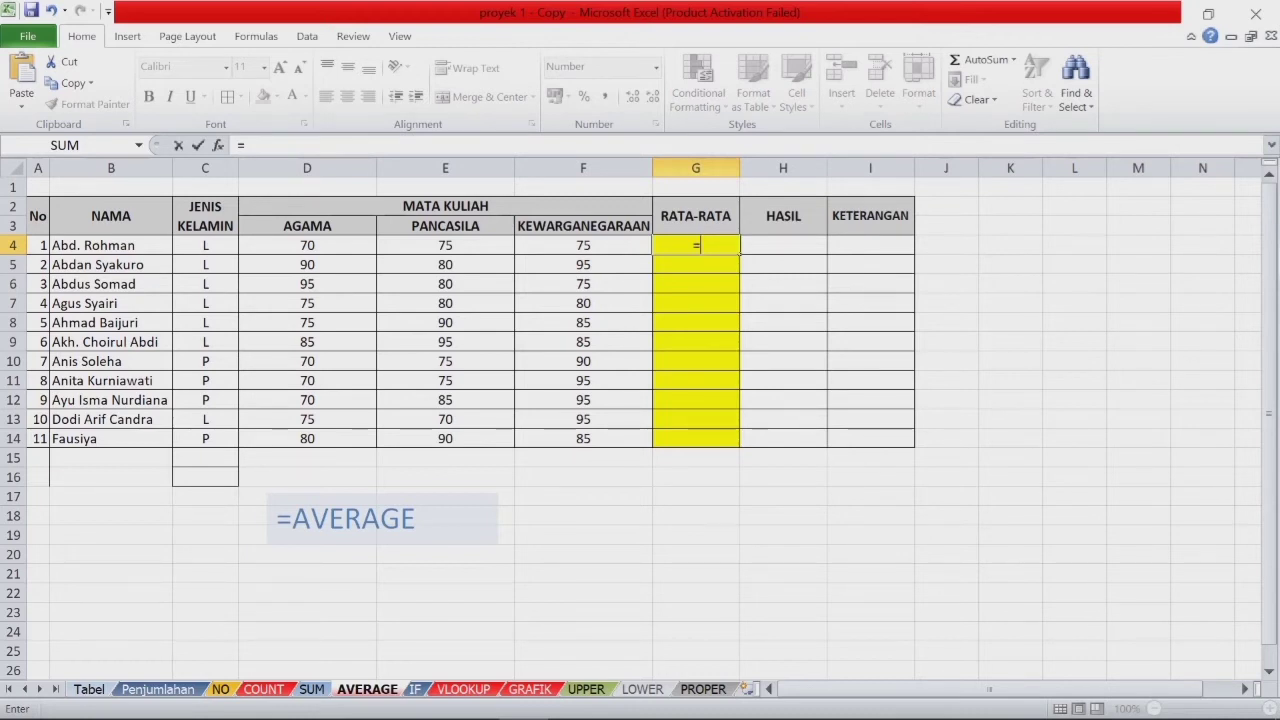
type("AV")
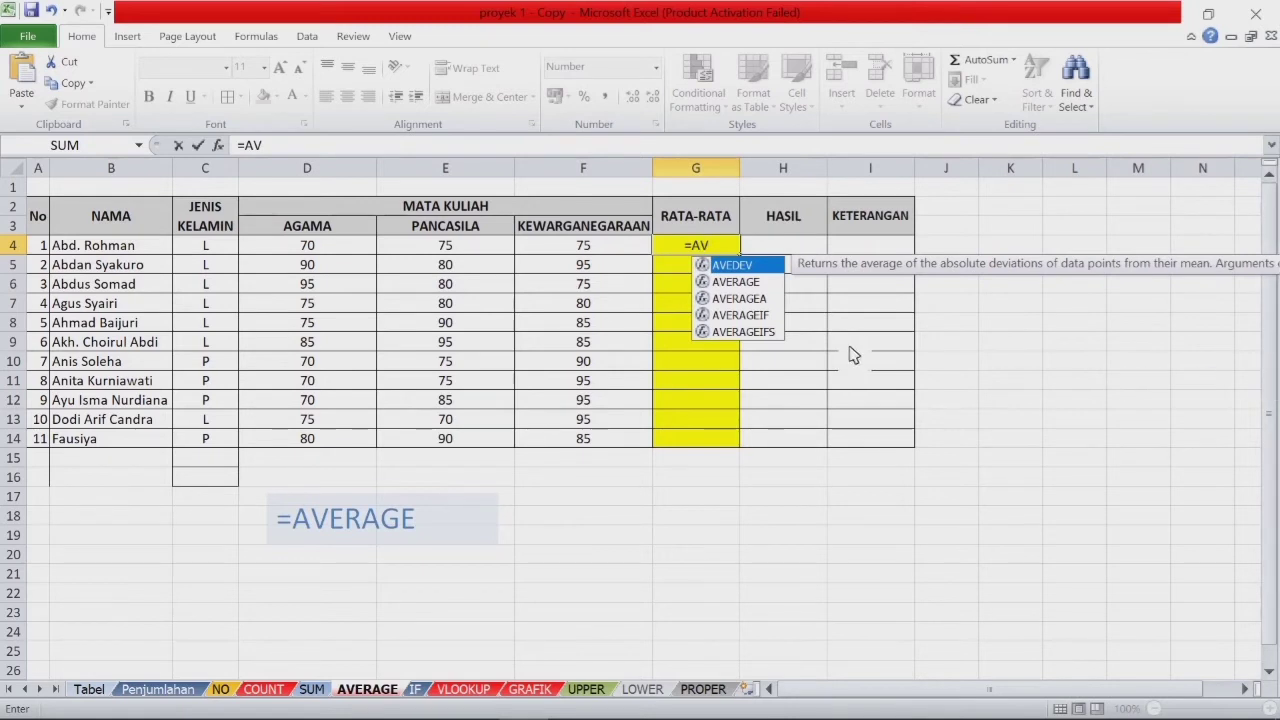
double_click(766, 282)
left_click(766, 288)
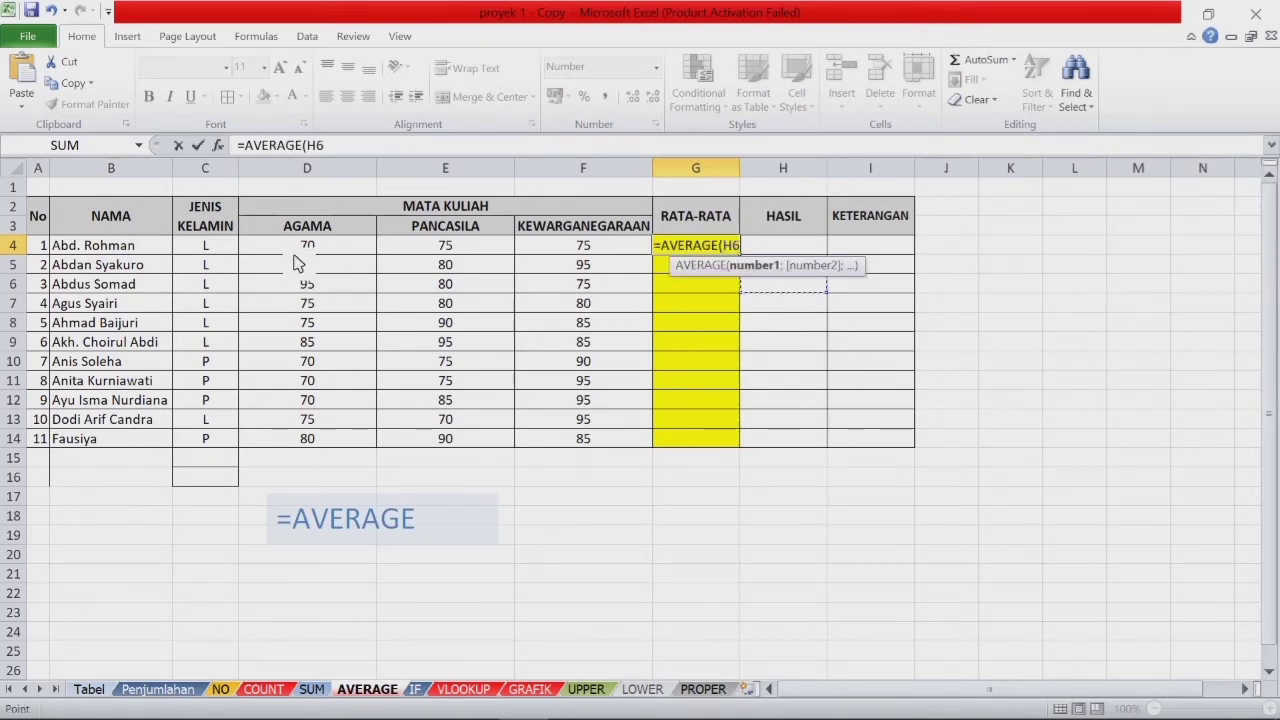
left_click_drag(340, 250, 566, 257)
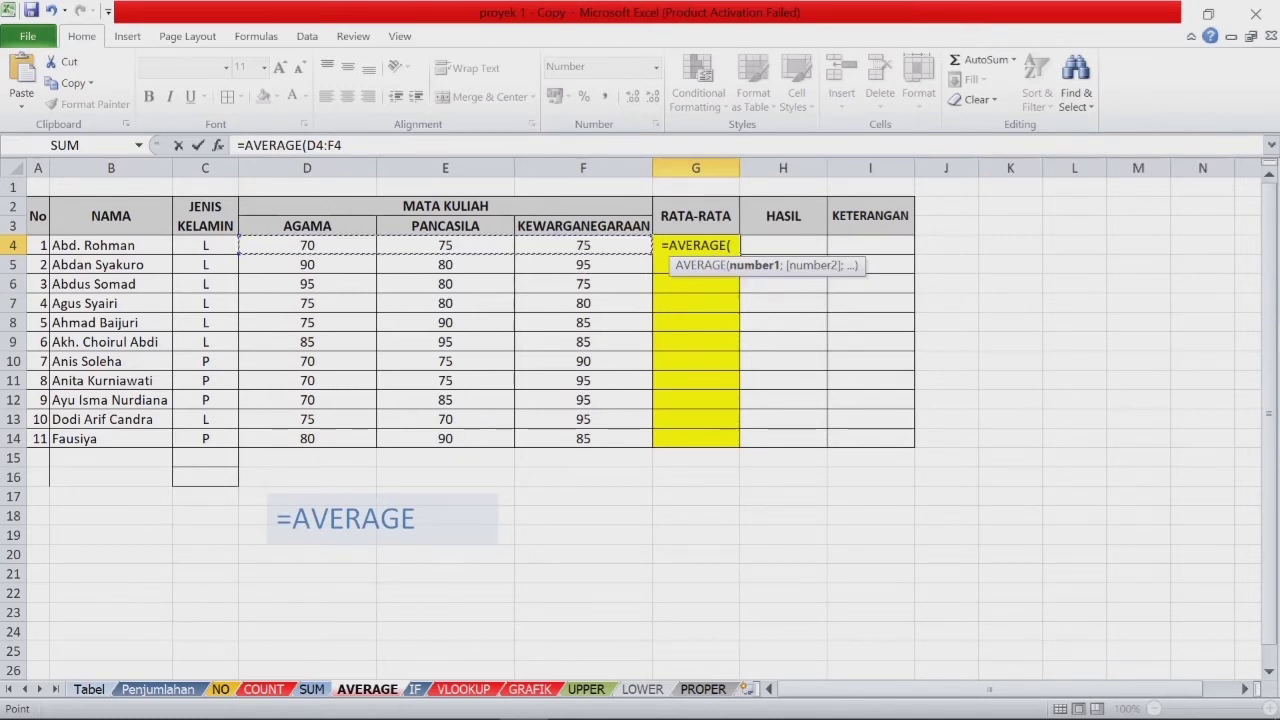
type(")")
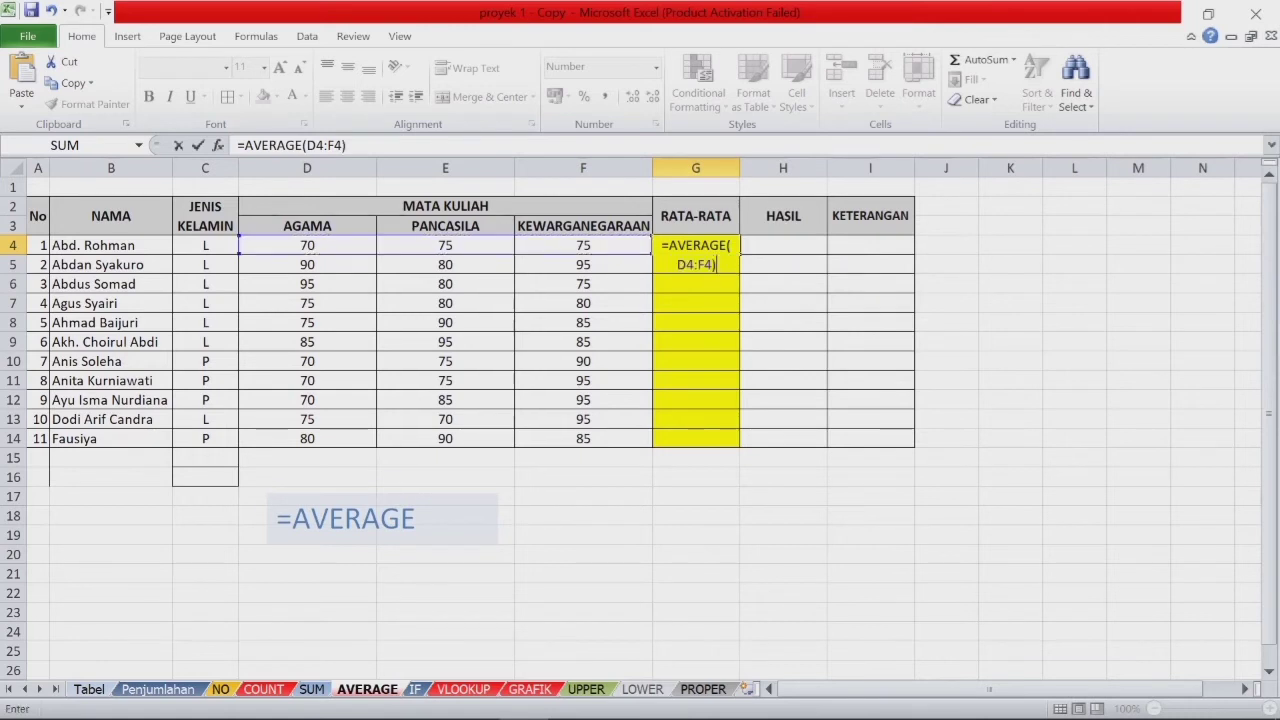
key("Return")
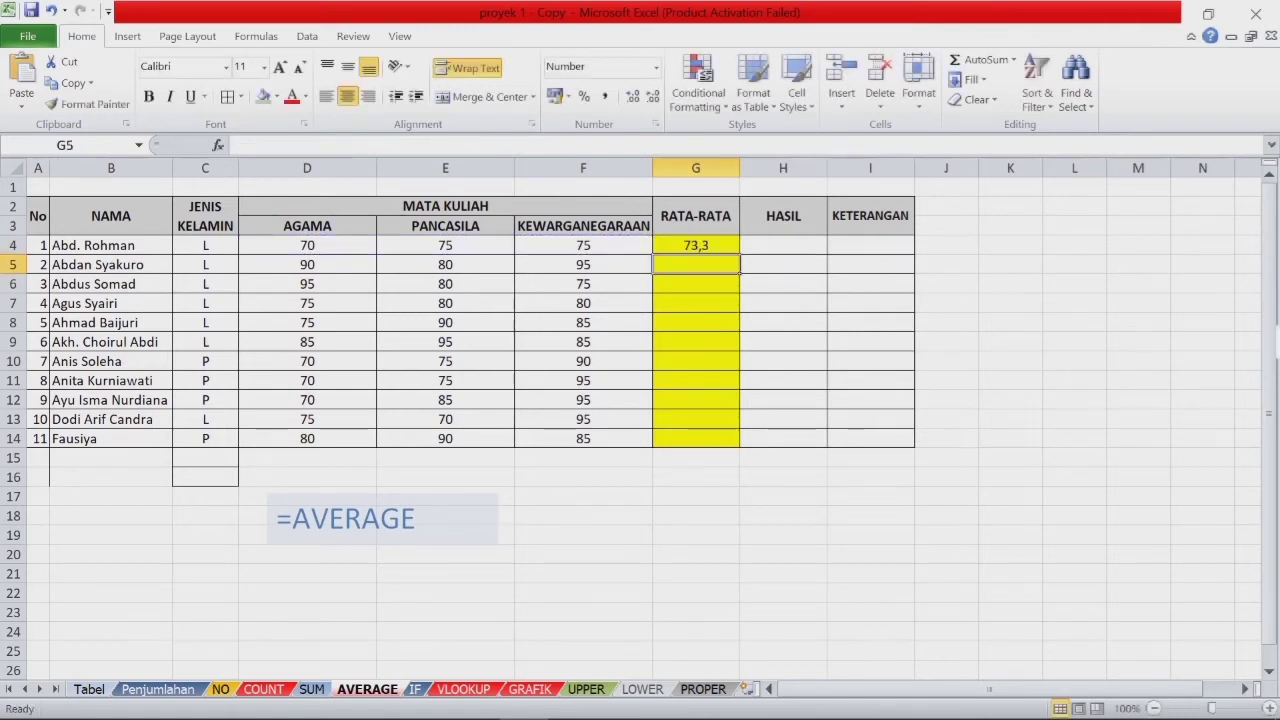
- Fill the AVERAGE formula from G4 down to G14
left_click(736, 250)
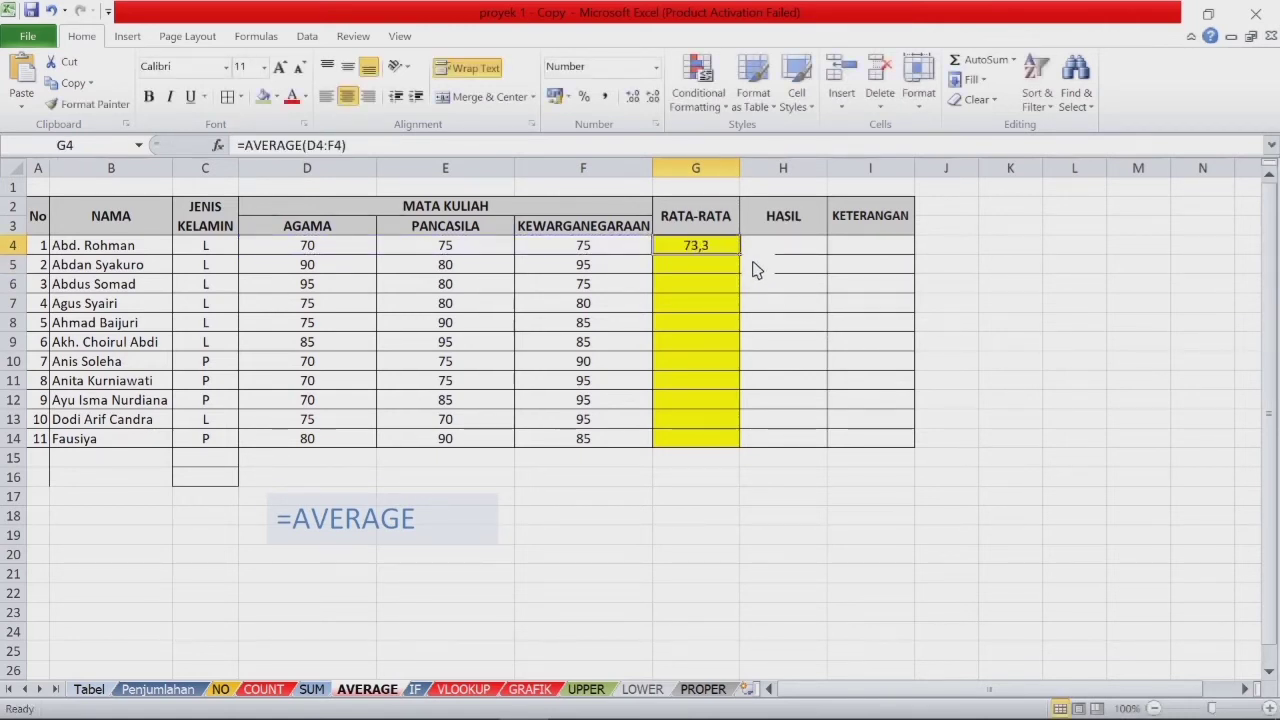
left_click_drag(740, 254, 762, 446)
left_click(1122, 385)
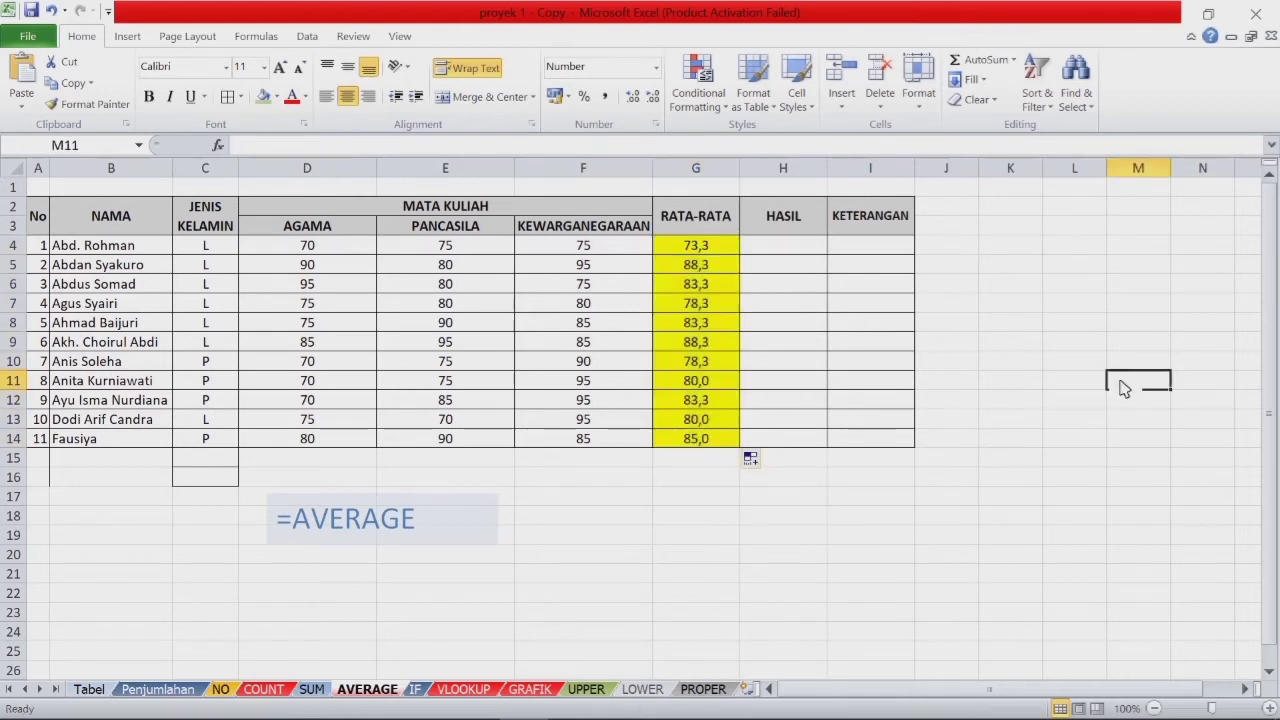
- On the IF sheet, start an IF formula in H4 that tests whether the RATA-RATA in G4 is >=80
left_click(895, 543)
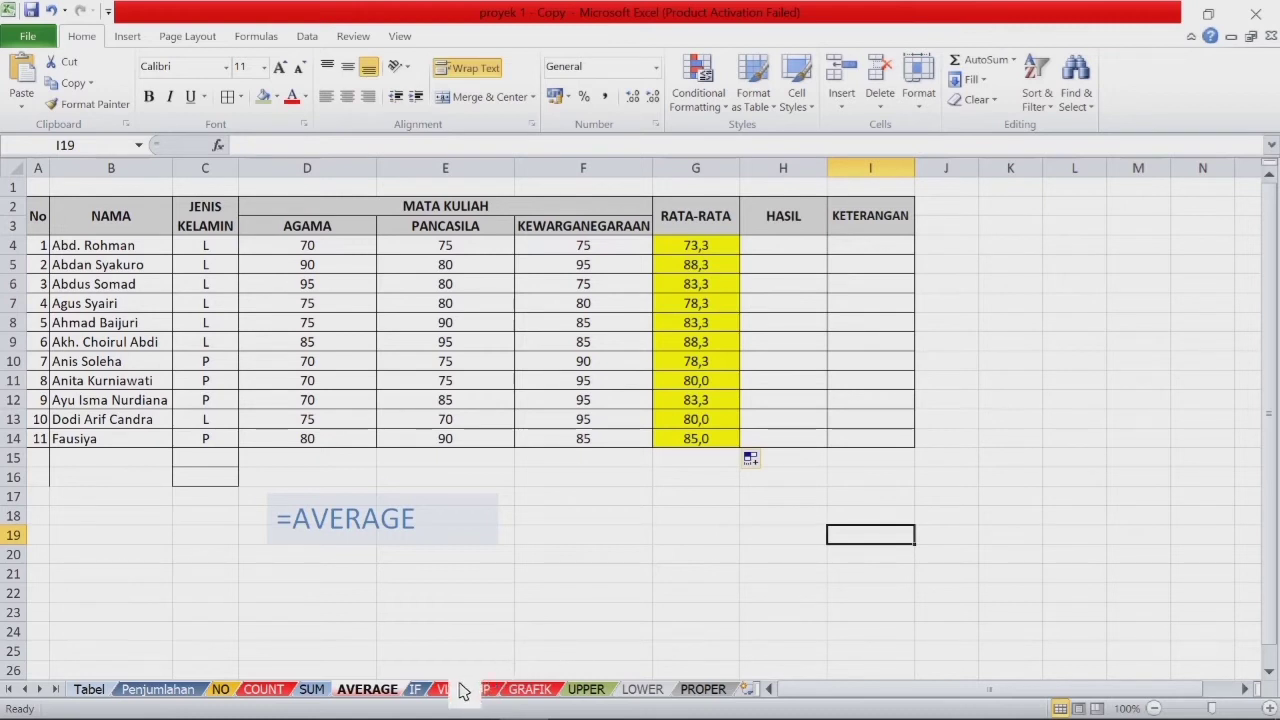
left_click(420, 691)
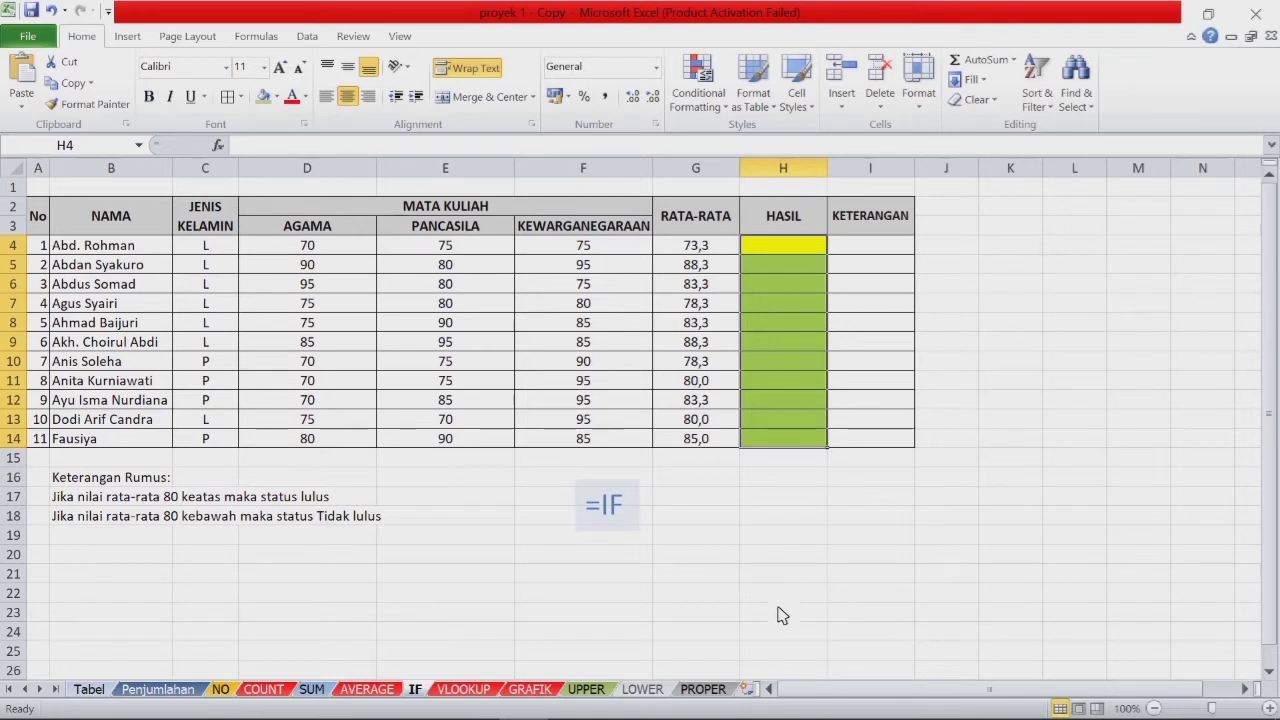
left_click(798, 250)
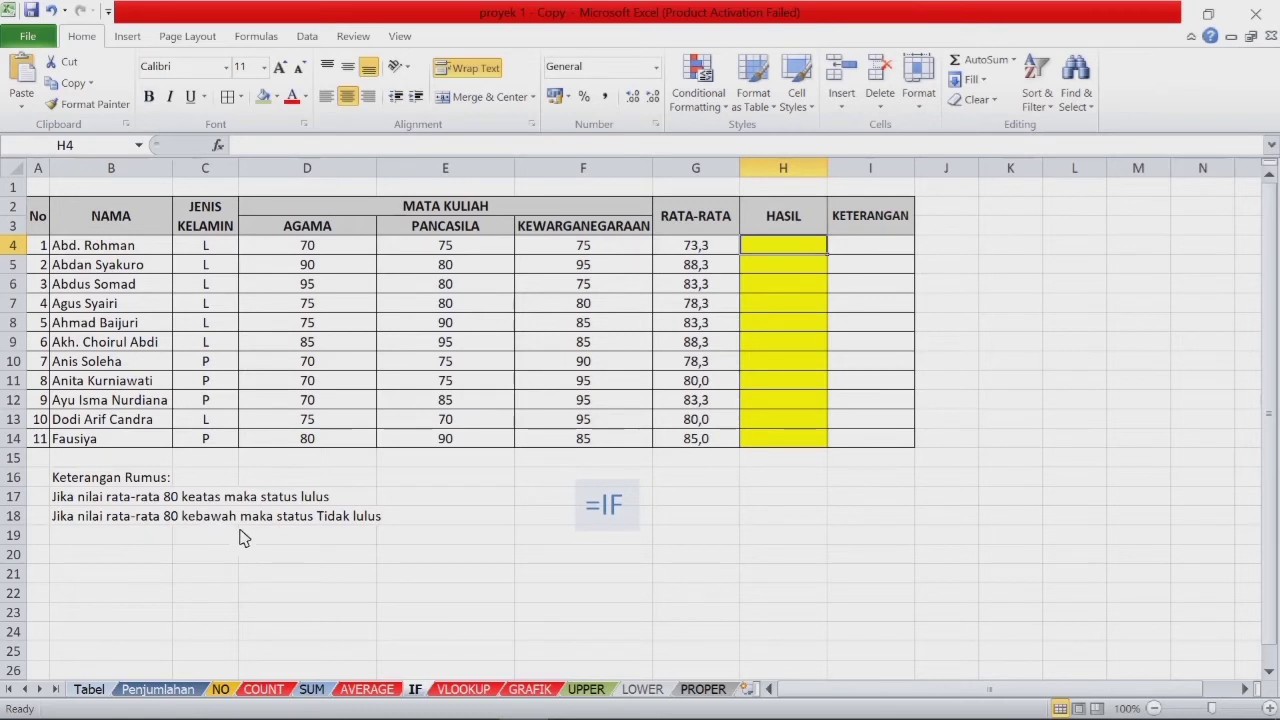
left_click(806, 366)
left_click(781, 248)
type("=")
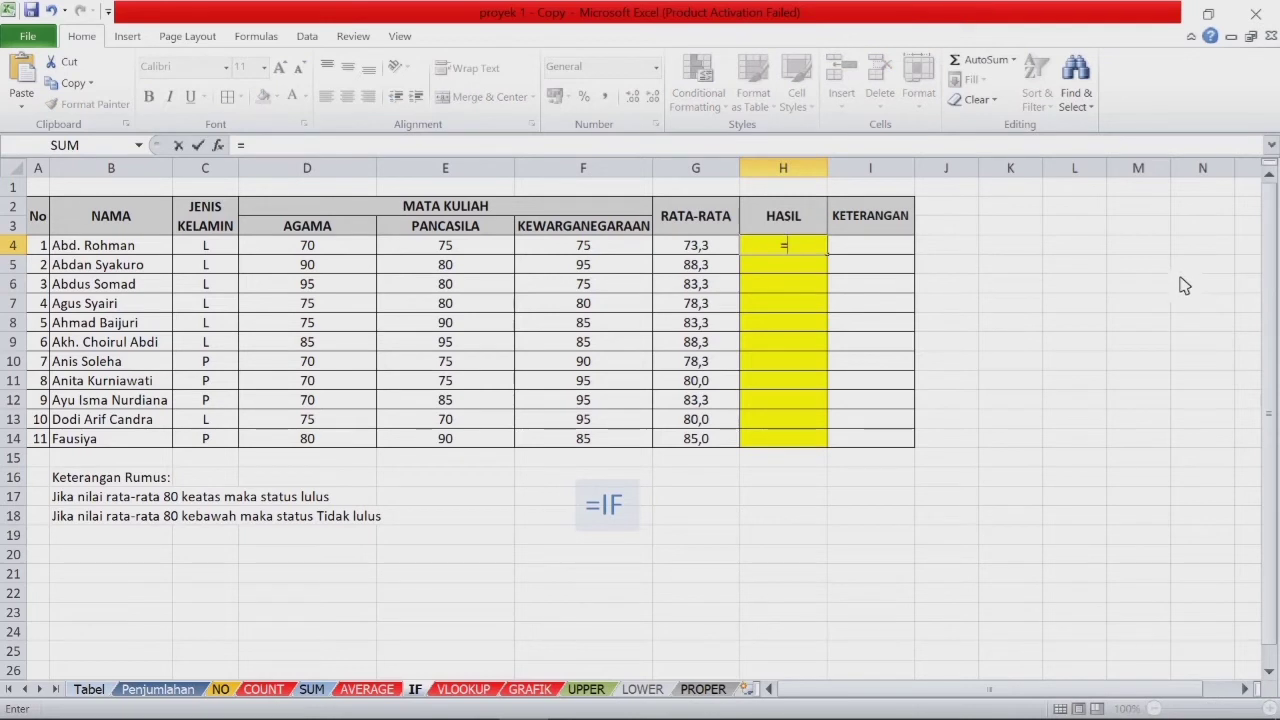
type("IF")
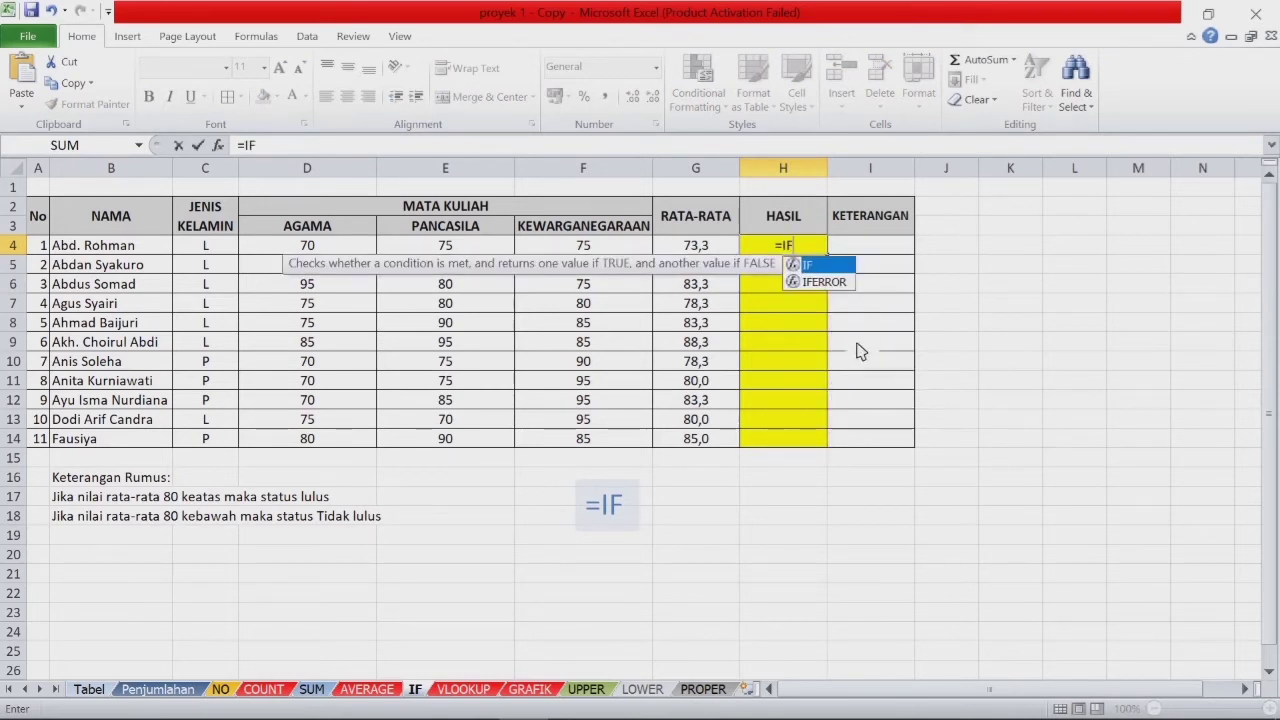
double_click(832, 267)
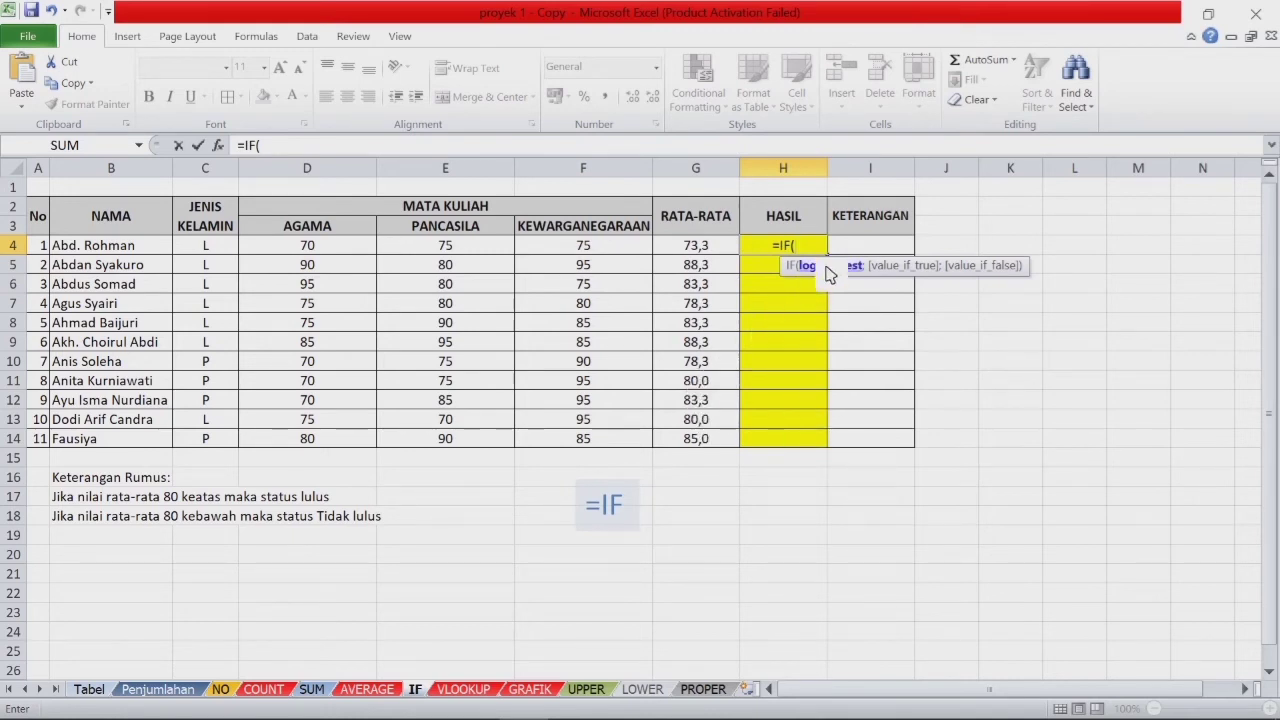
left_click(702, 246)
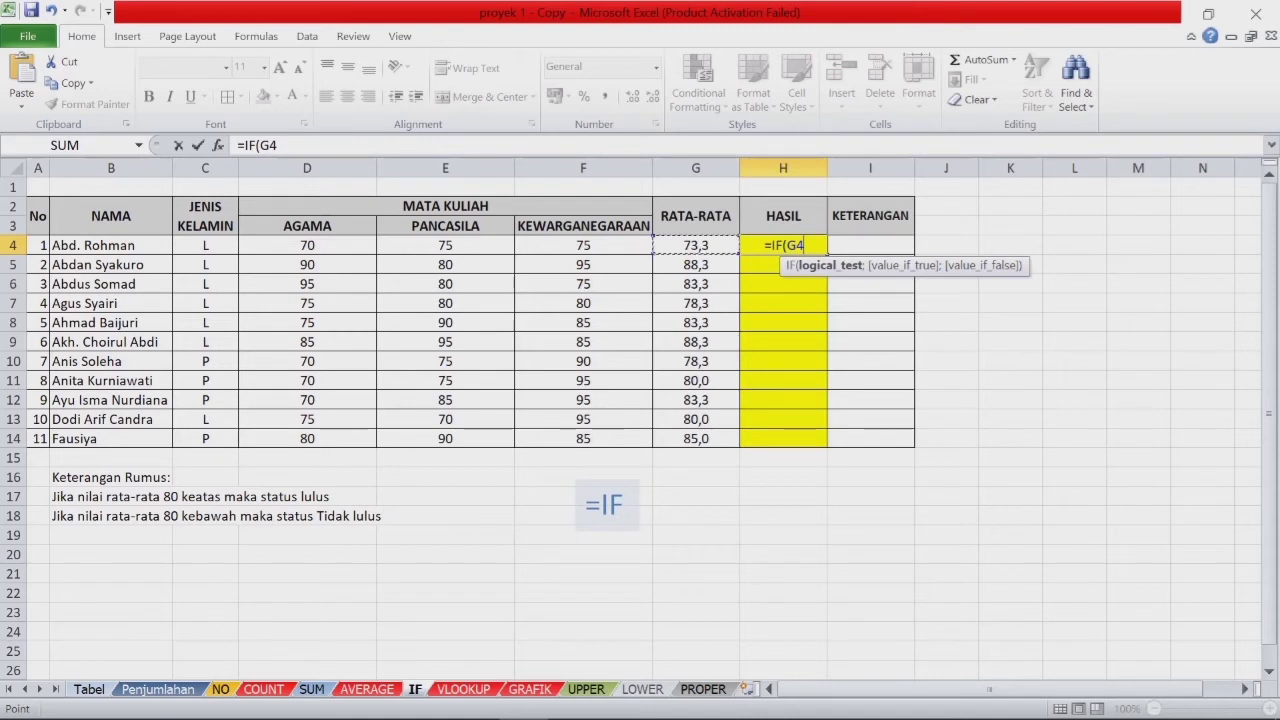
type(">")
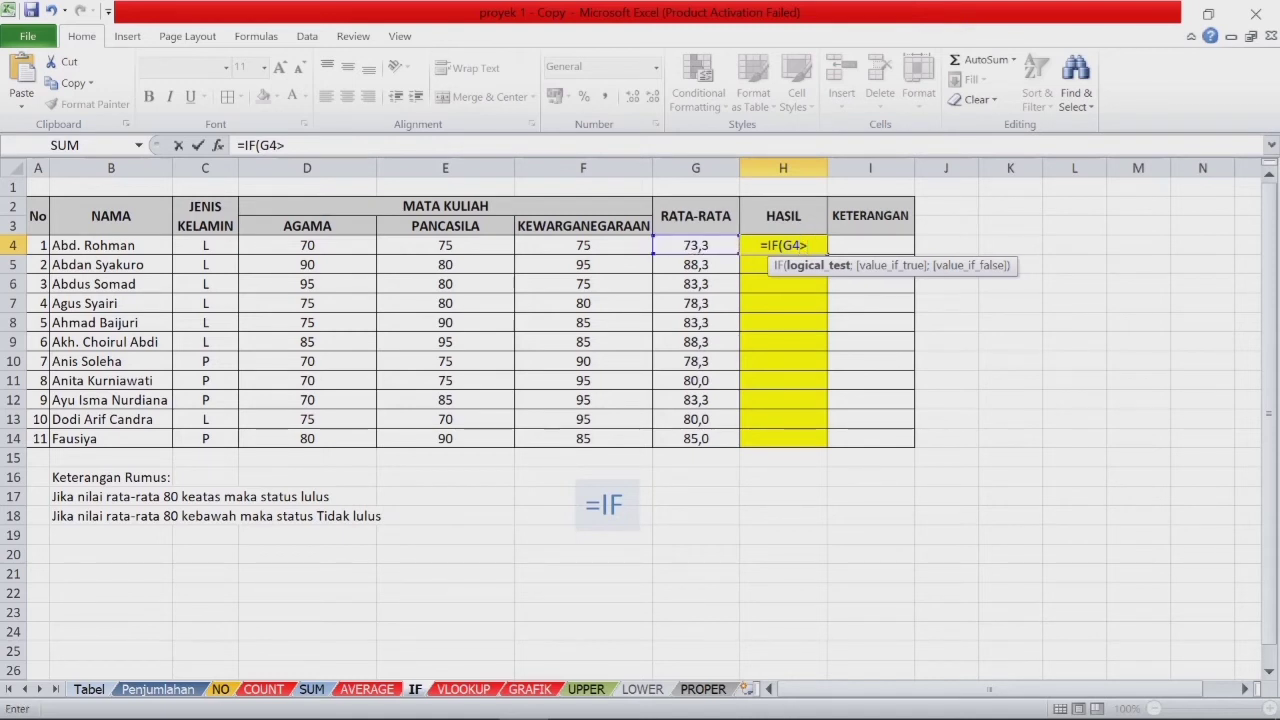
type("=")
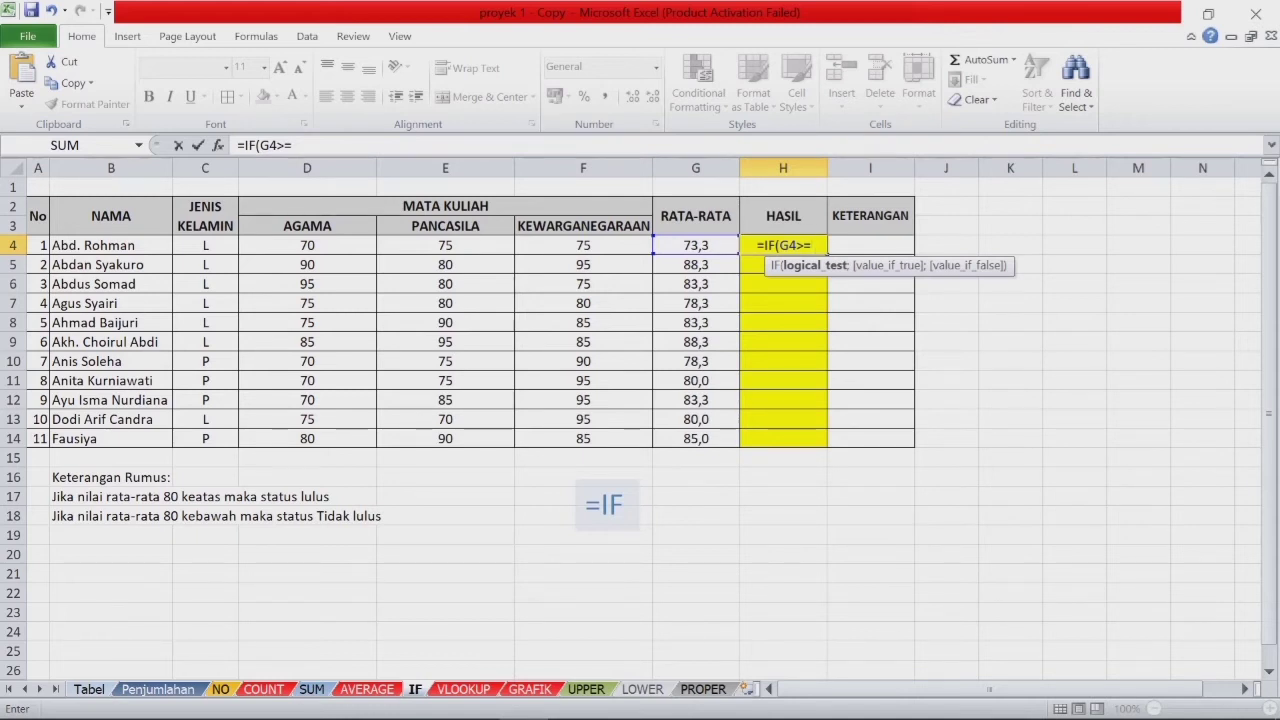
type("80")
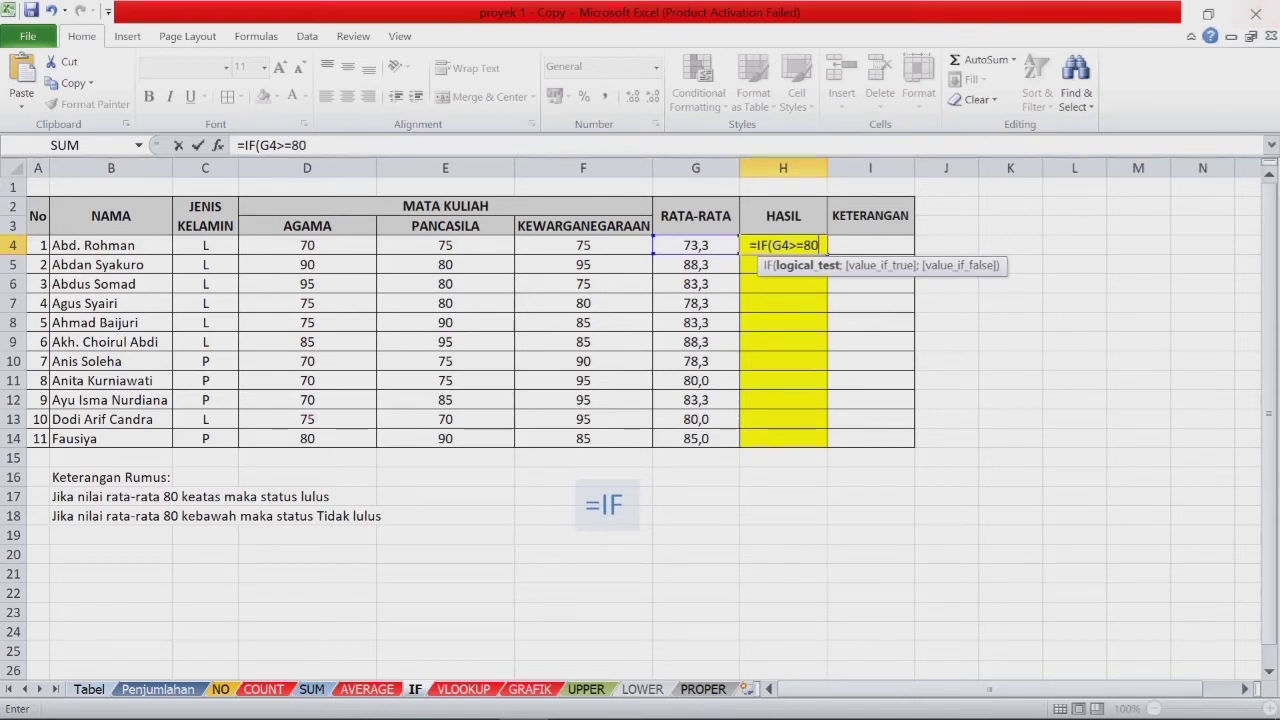
- Complete the H4 IF formula so it returns "LULUS" when the condition is met and "TIDAK LULUS" otherwise
type(";")
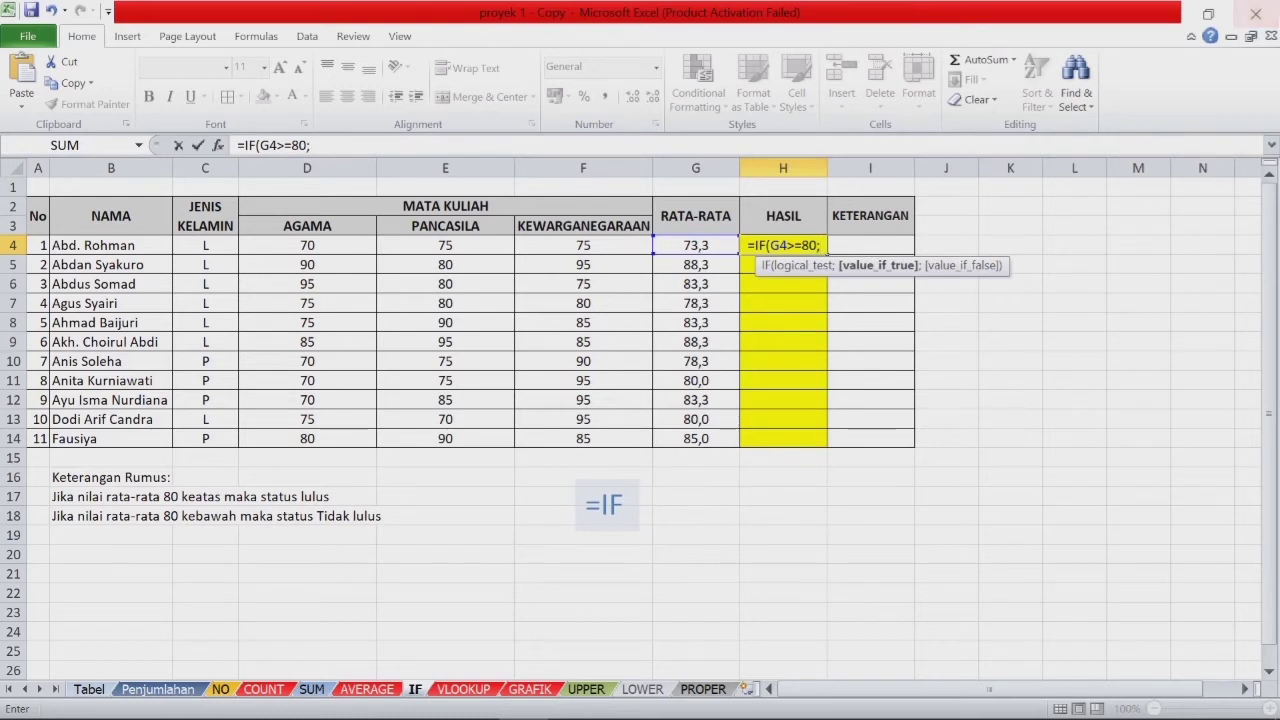
type("\"")
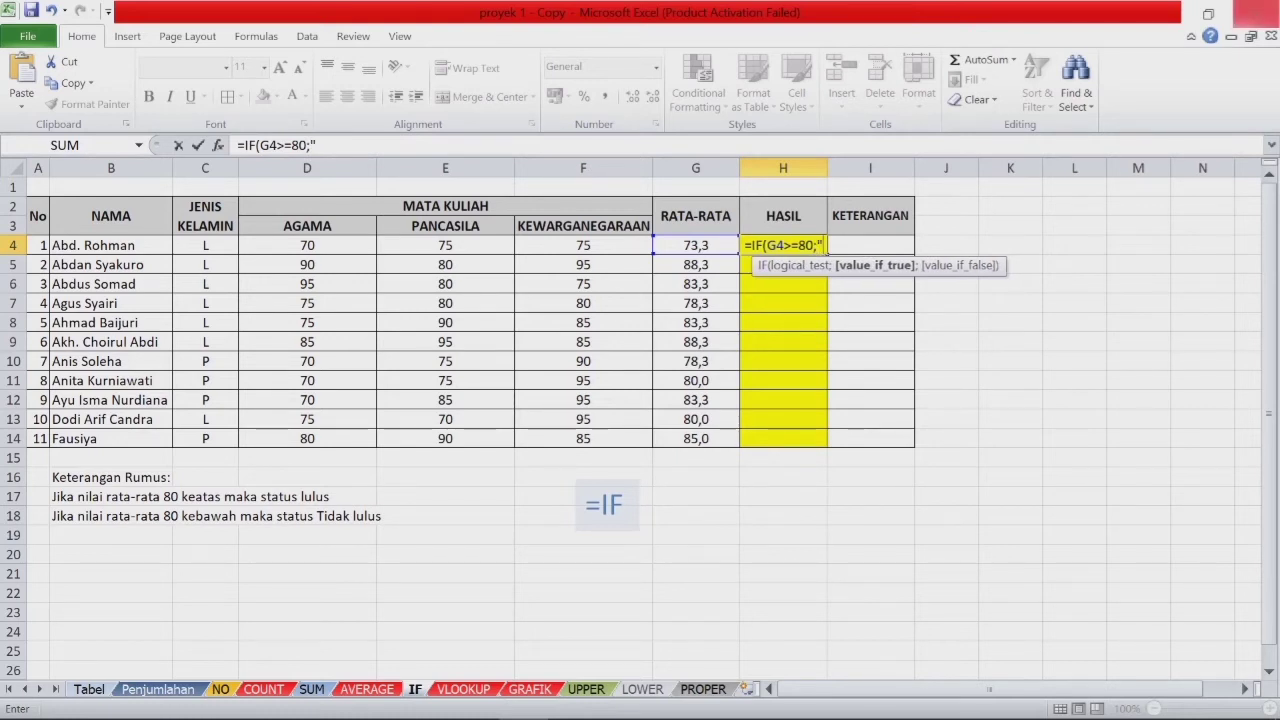
type("LULU")
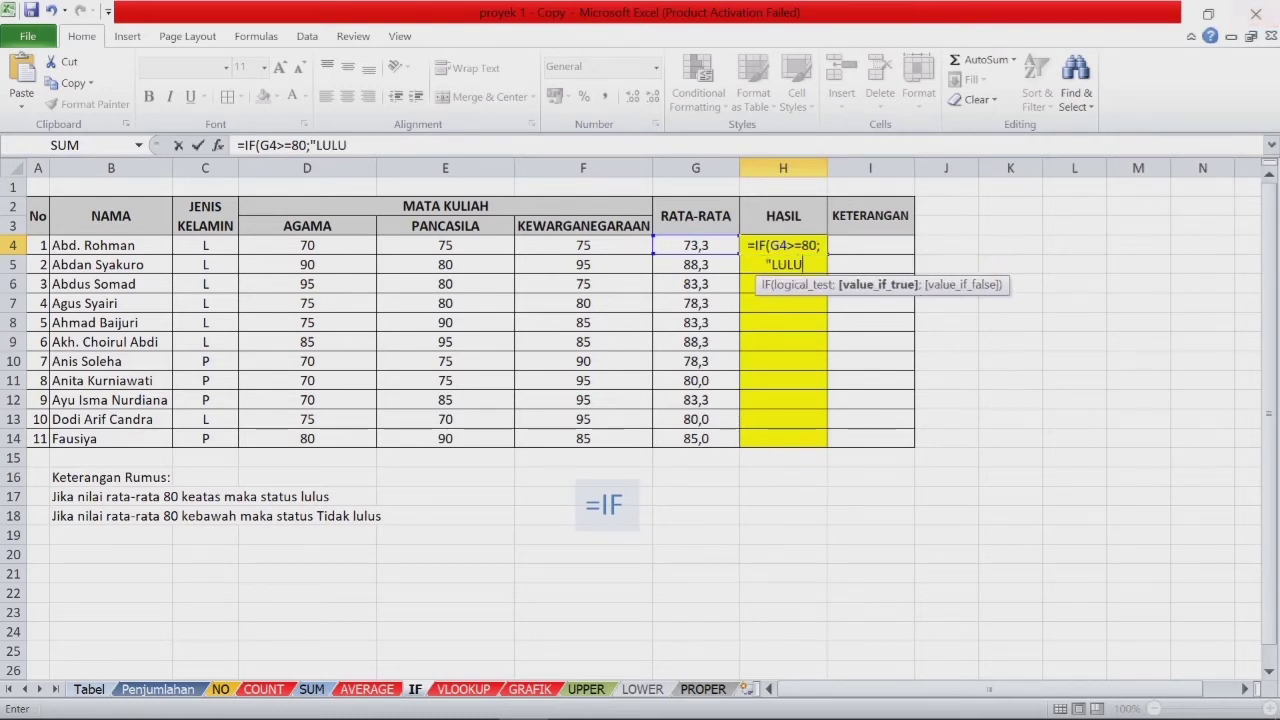
type("S\"")
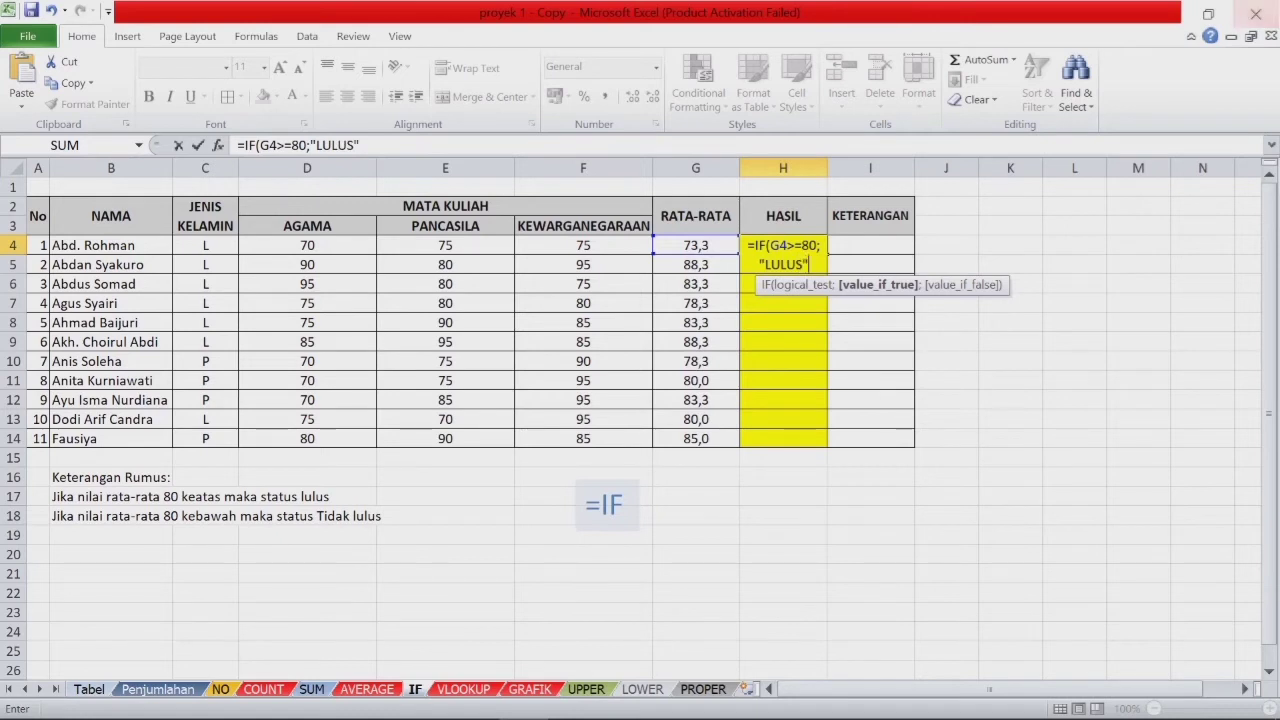
type(";")
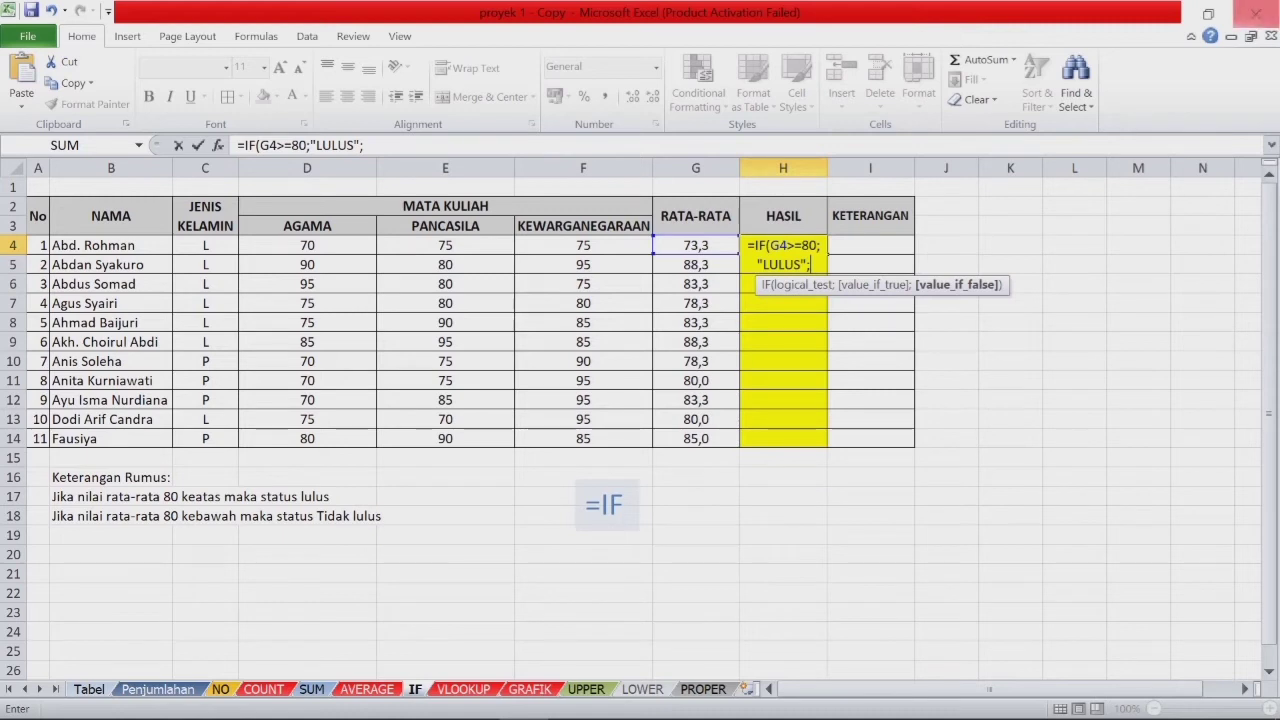
type("\"TIDAK")
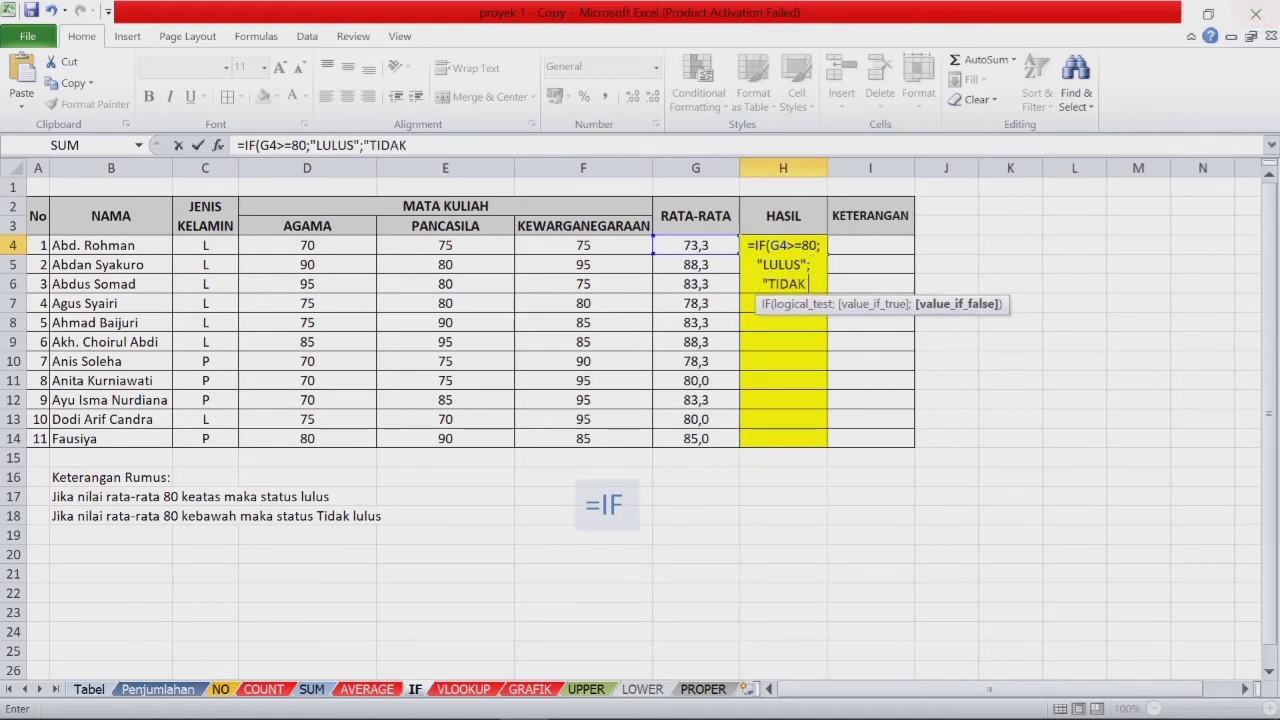
type(" LULUS")
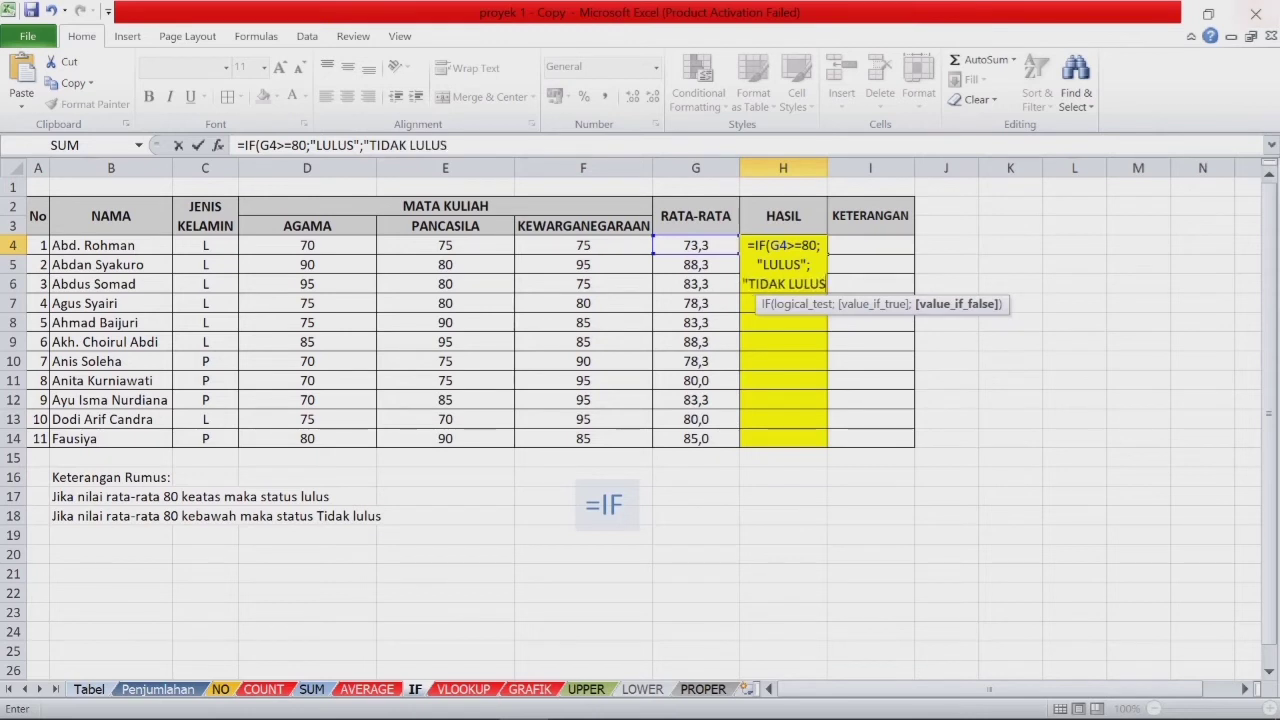
type("\"")
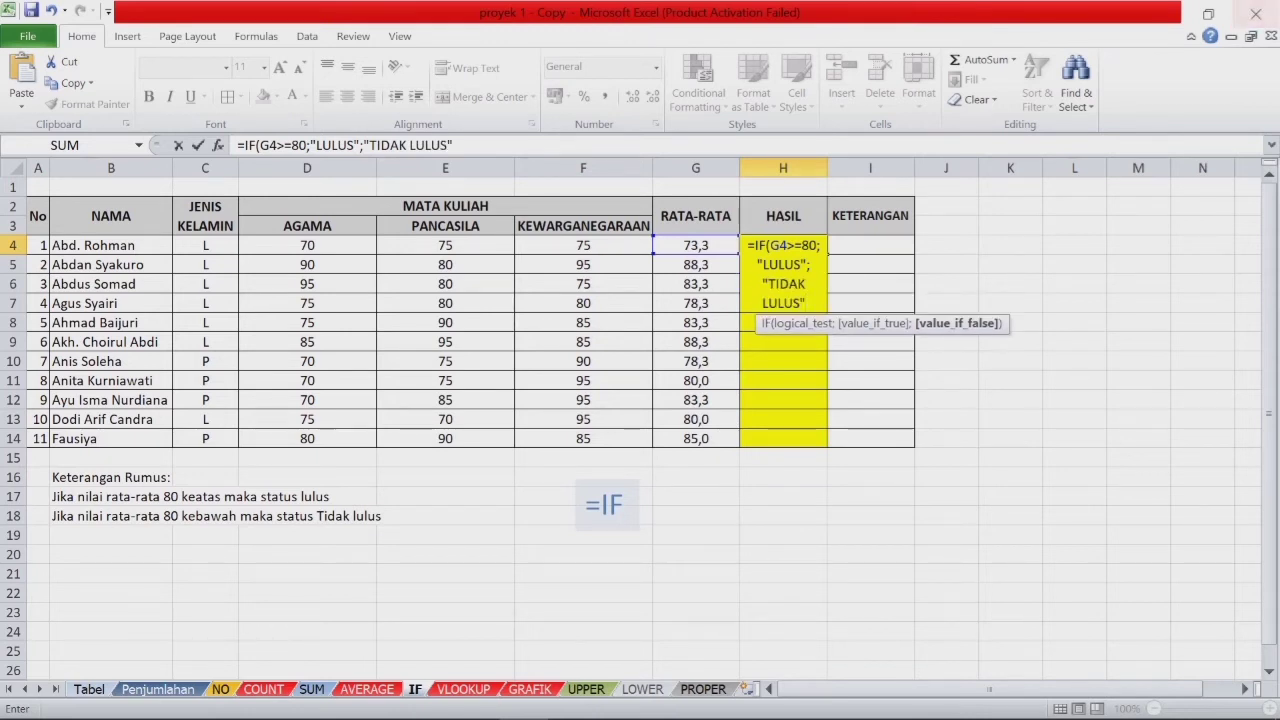
type(")")
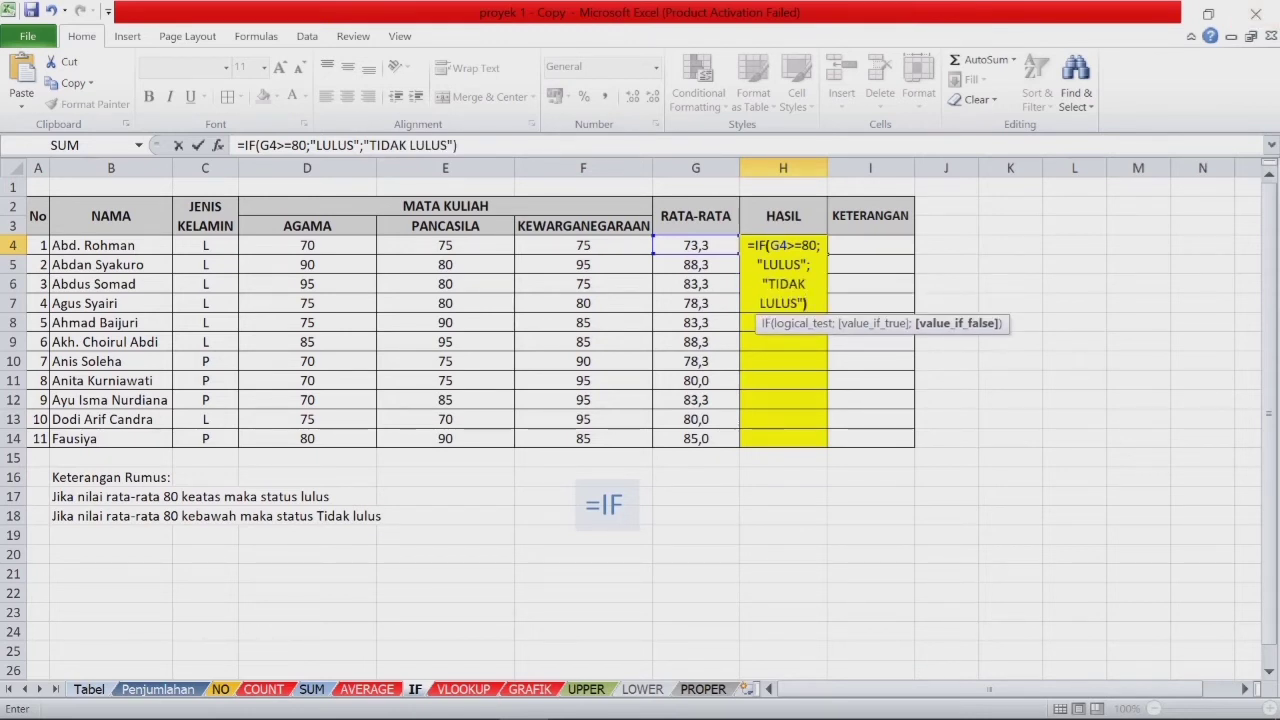
key("Return")
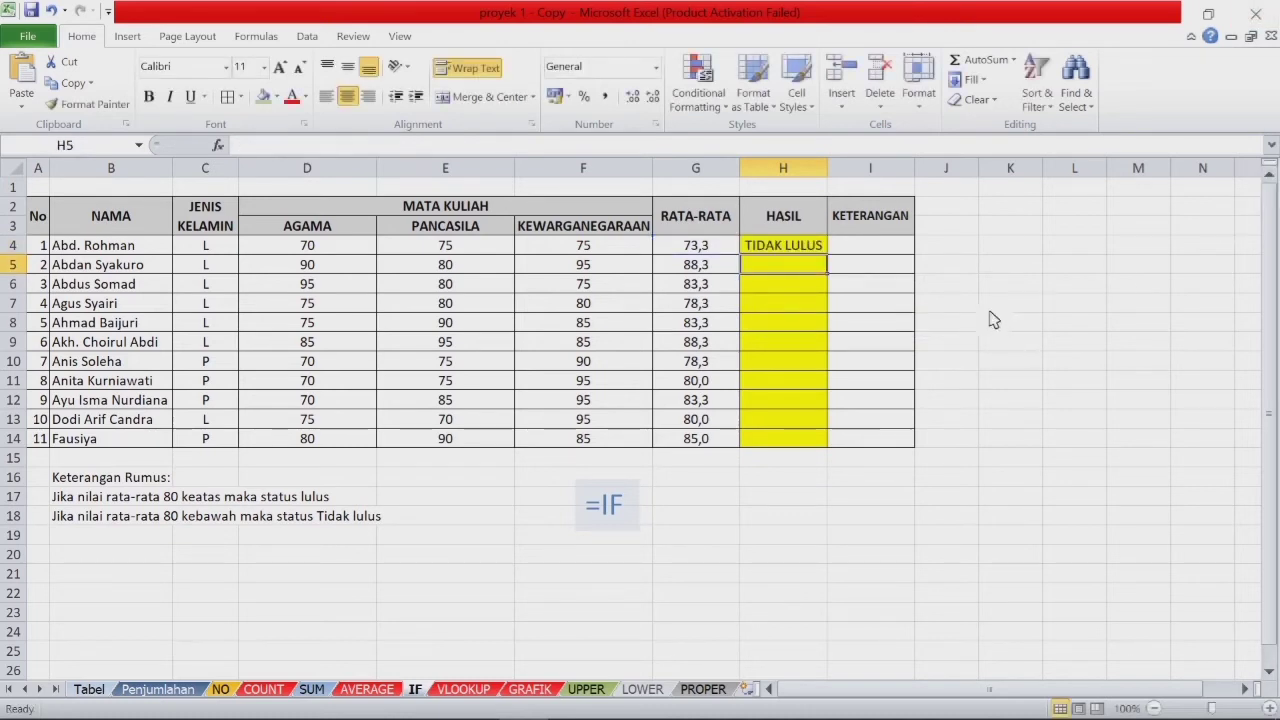
- Fill the IF formula from H4 down to H14 in the HASIL column
left_click(814, 249)
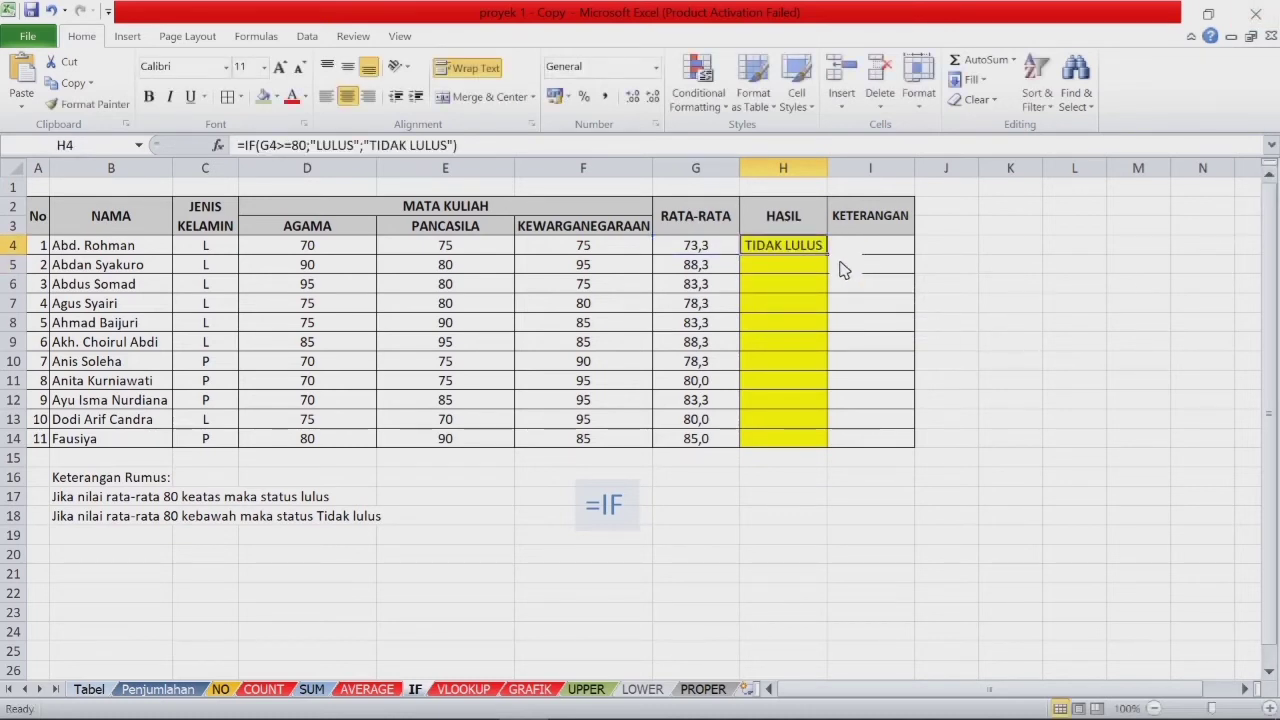
left_click_drag(843, 270, 840, 458)
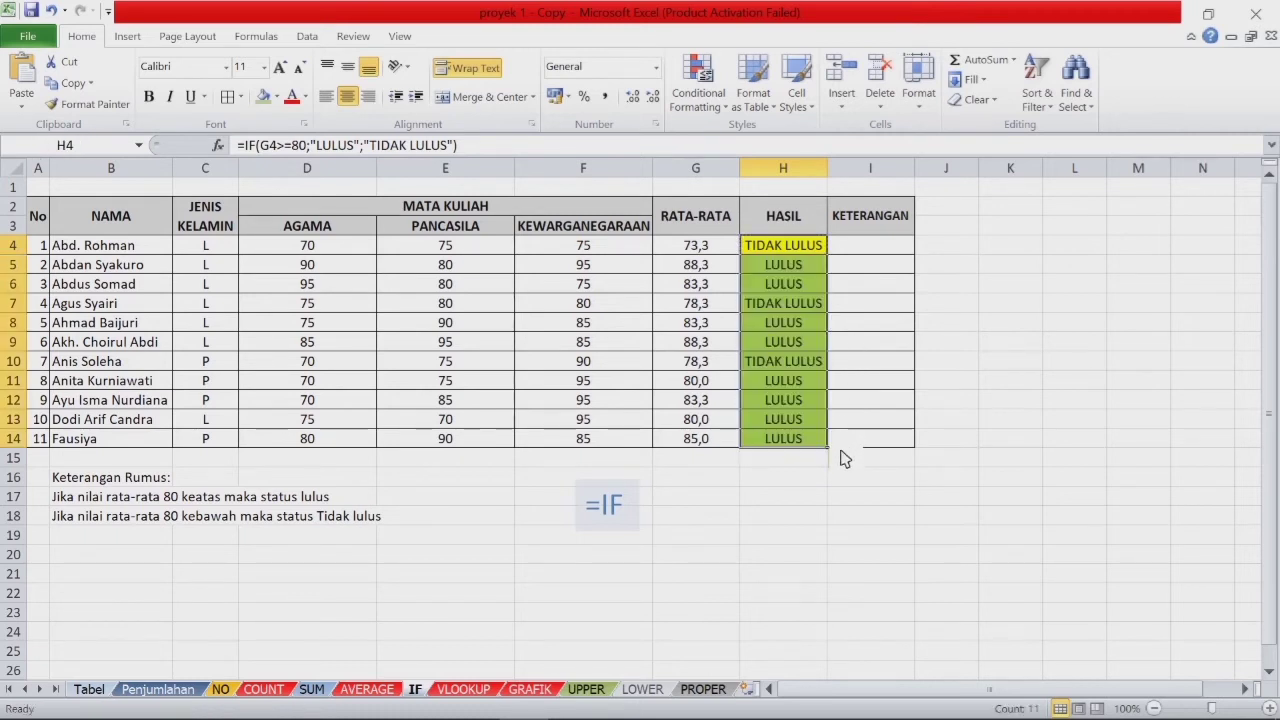
left_click(845, 480)
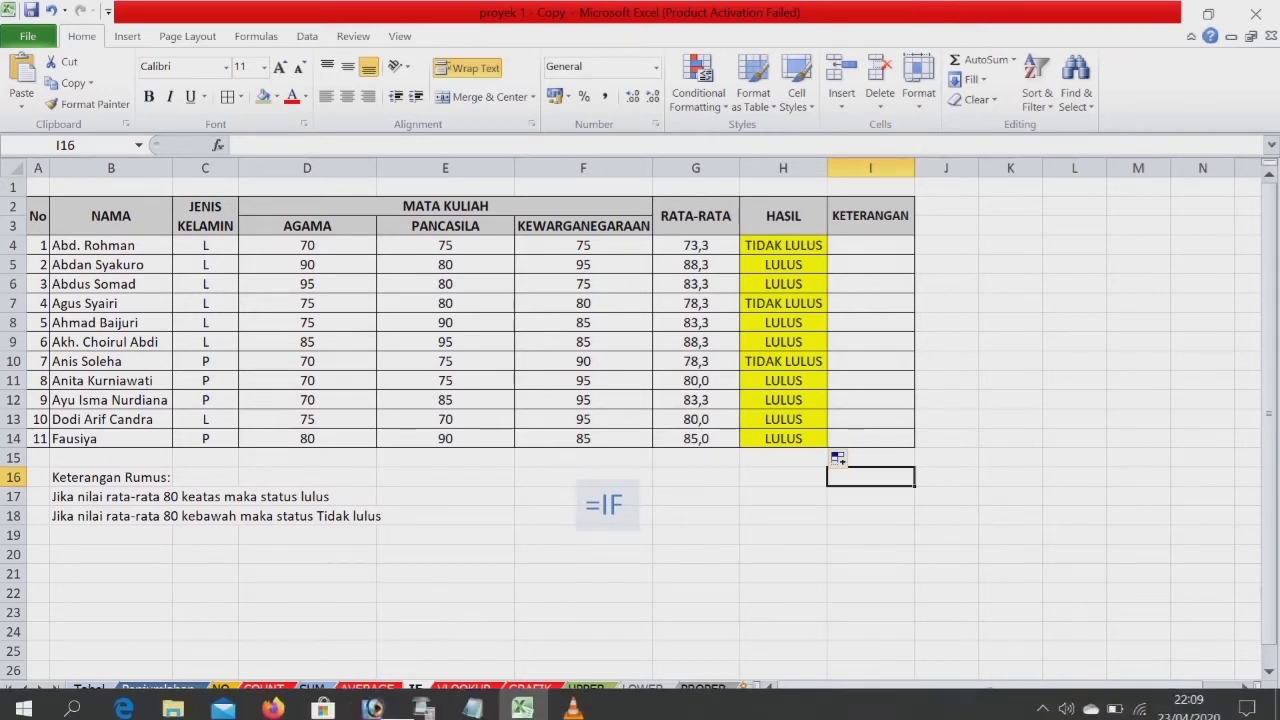
- On the VLOOKUP sheet, start a VLOOKUP formula in K4 with the NO cell K3 as the lookup value
left_click(470, 687)
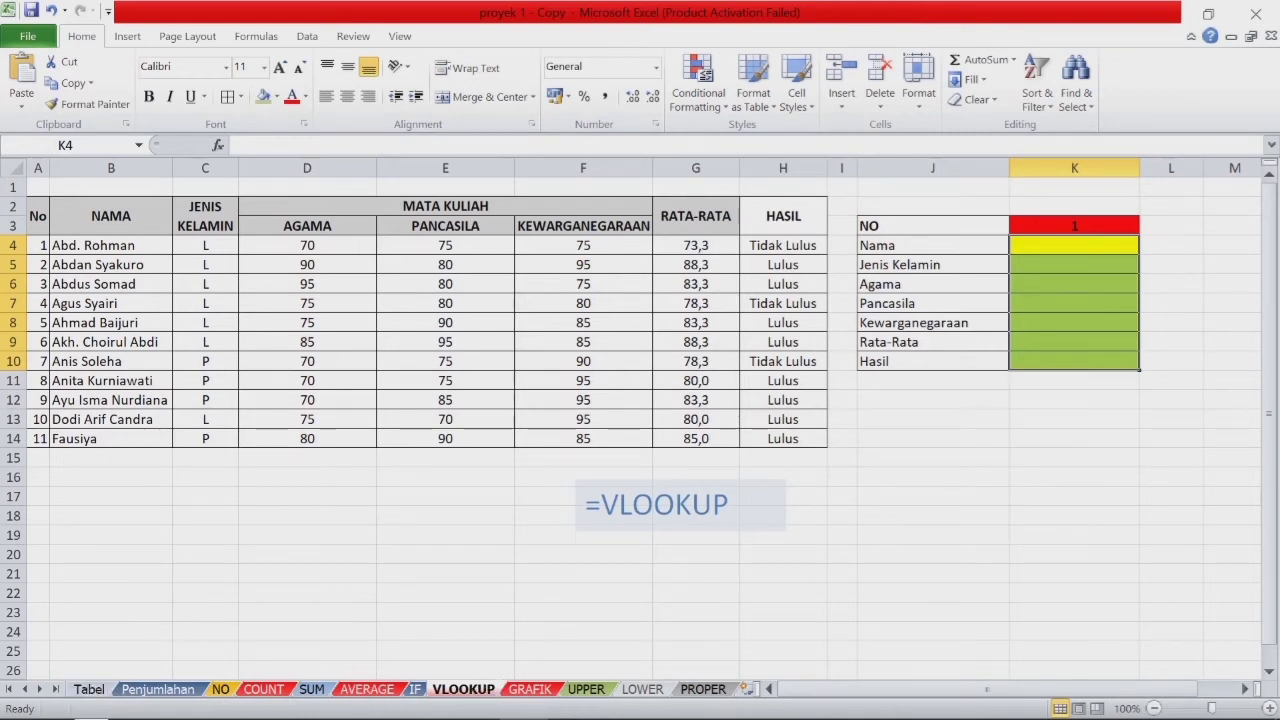
mouse_move(90, 718)
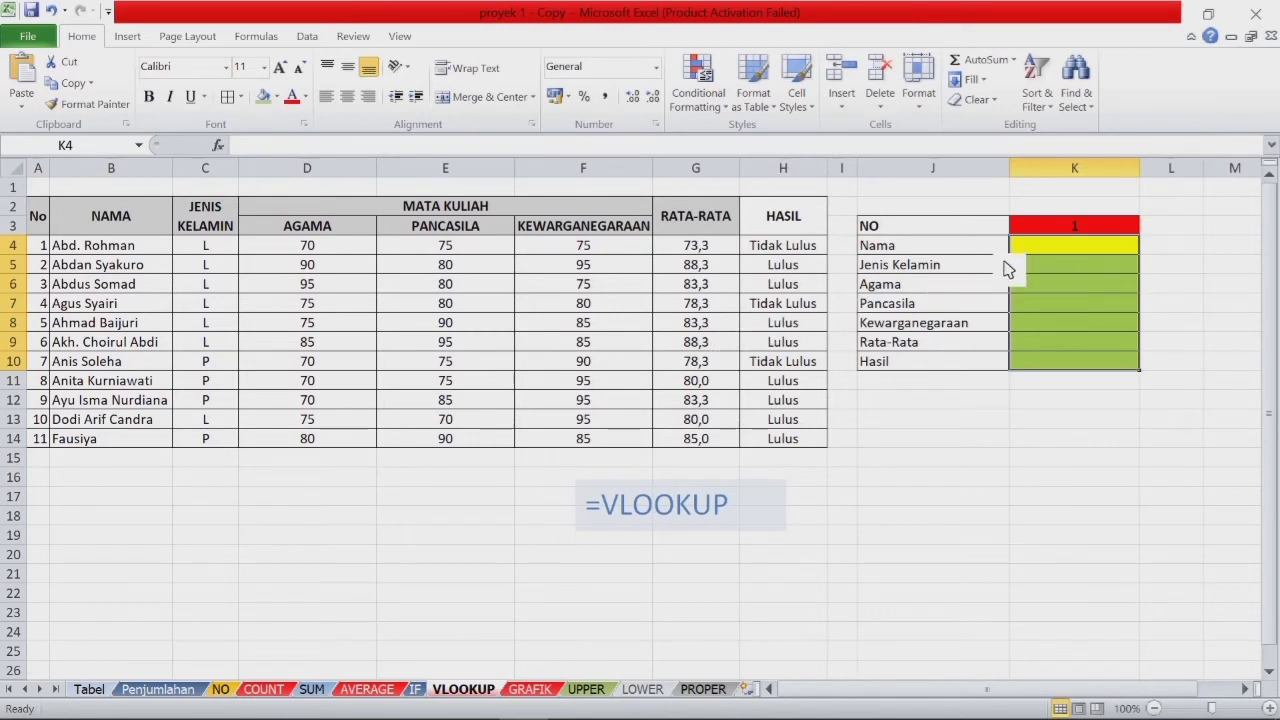
left_click(1060, 252)
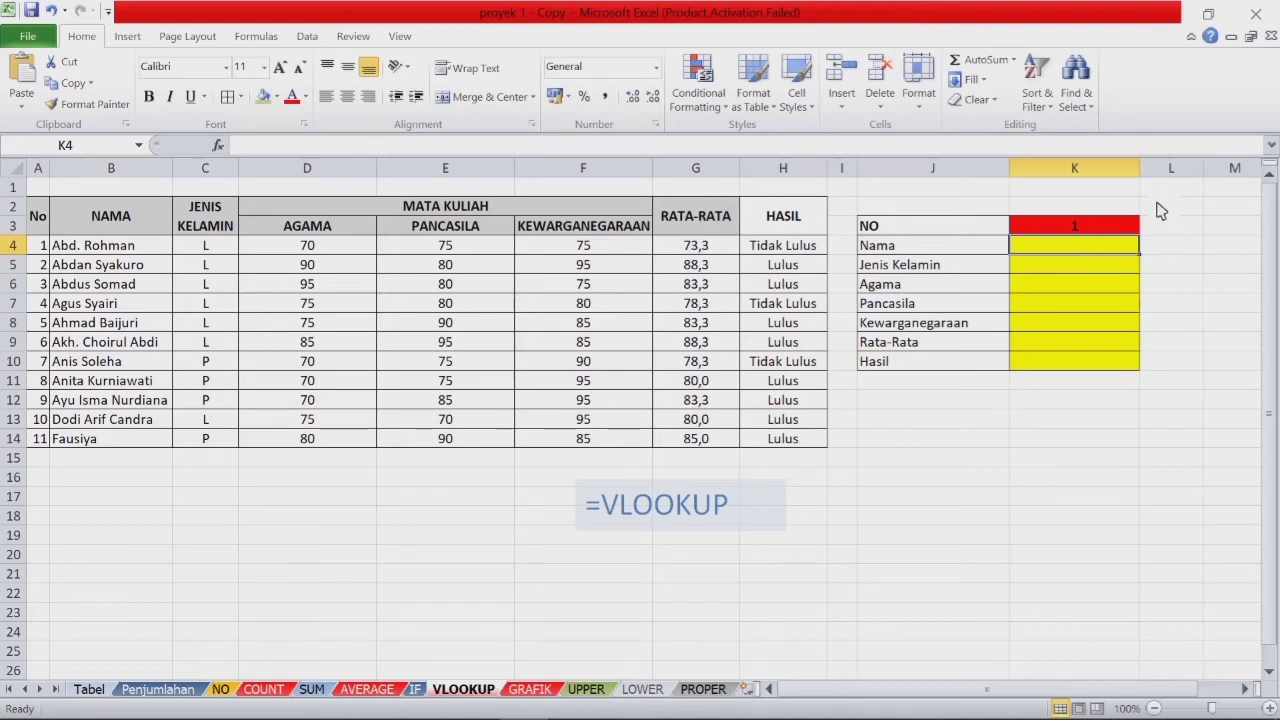
type("=")
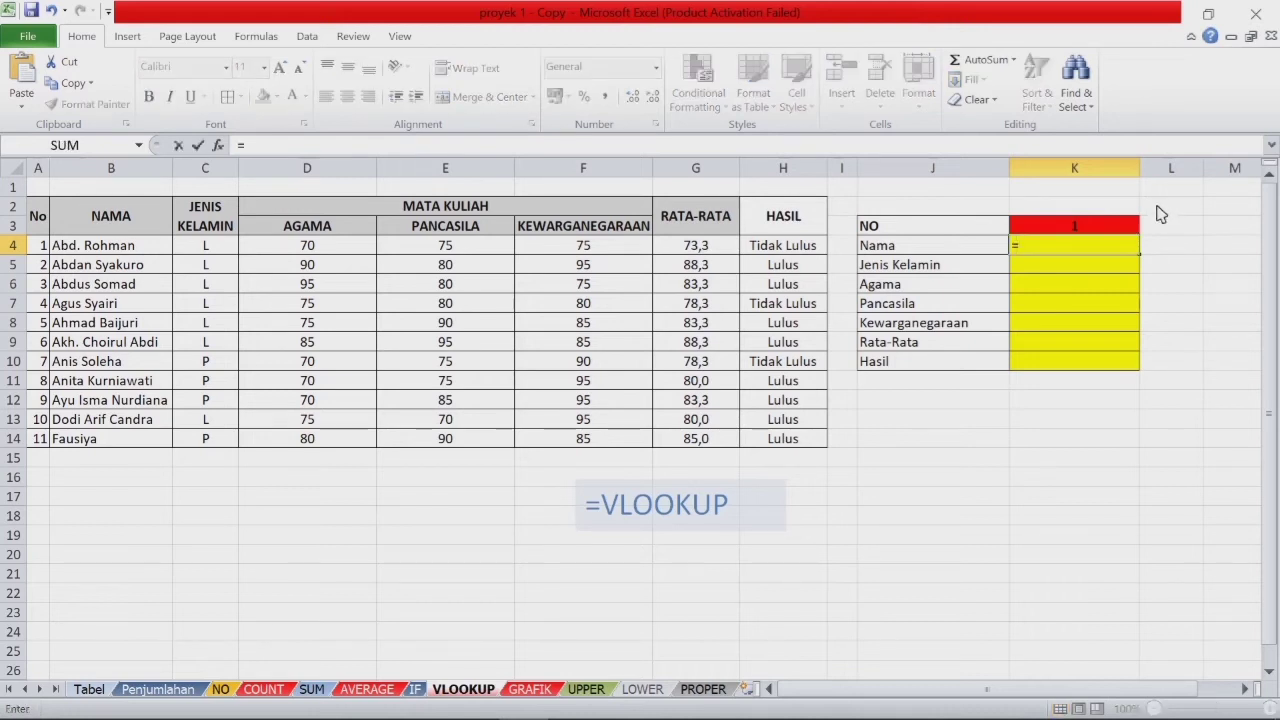
type("V")
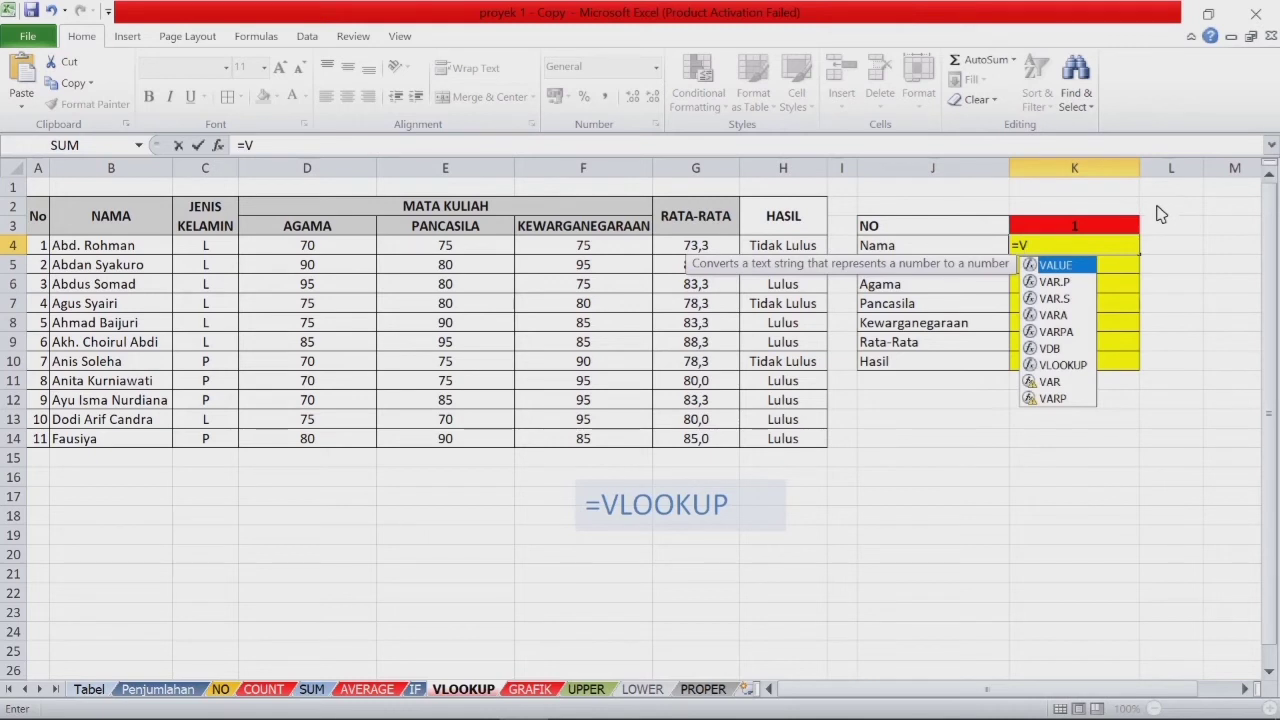
type("LO")
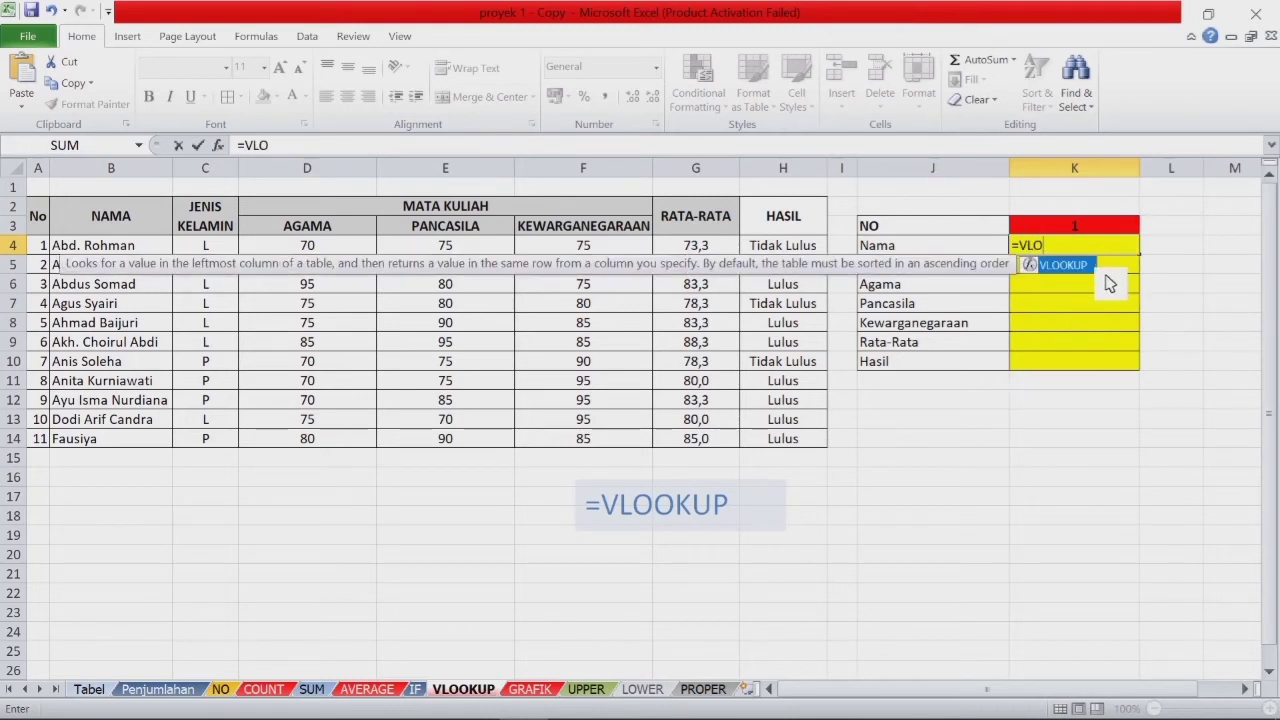
key("Tab")
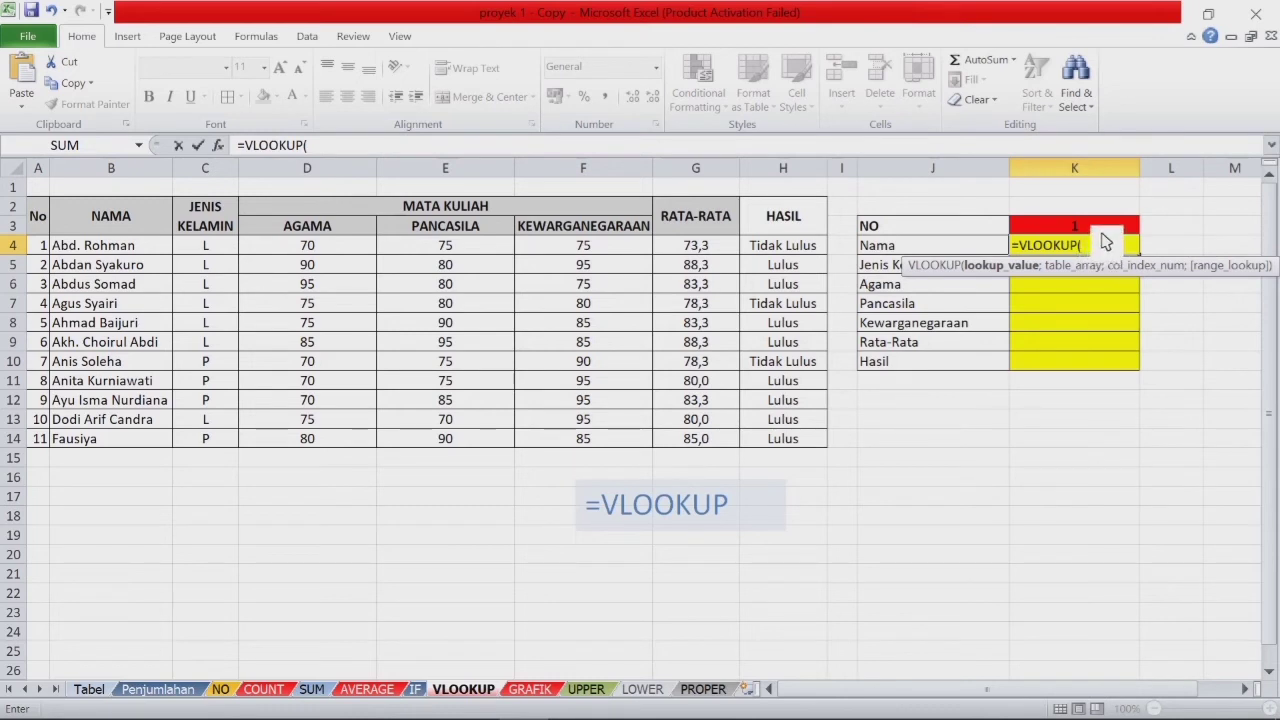
left_click(1100, 228)
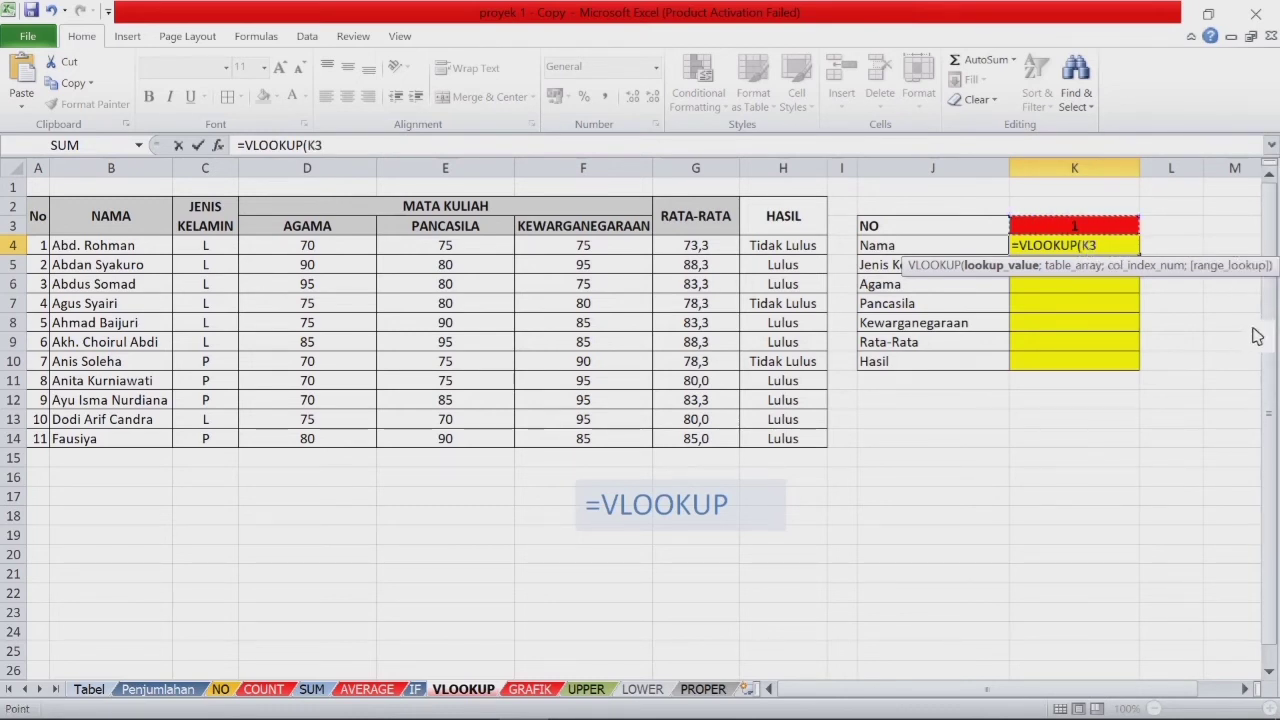
type(";")
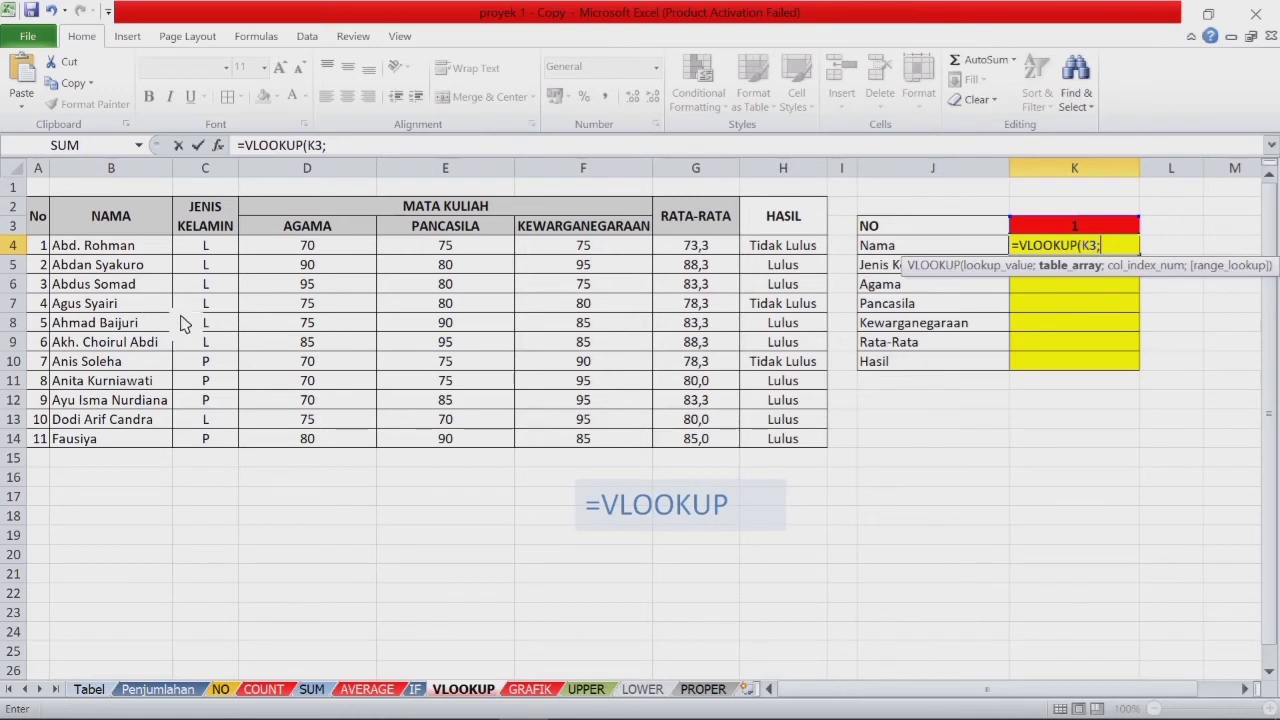
- Complete the K4 VLOOKUP formula with table range A4:H14 and column index 2
left_click_drag(42, 246, 800, 447)
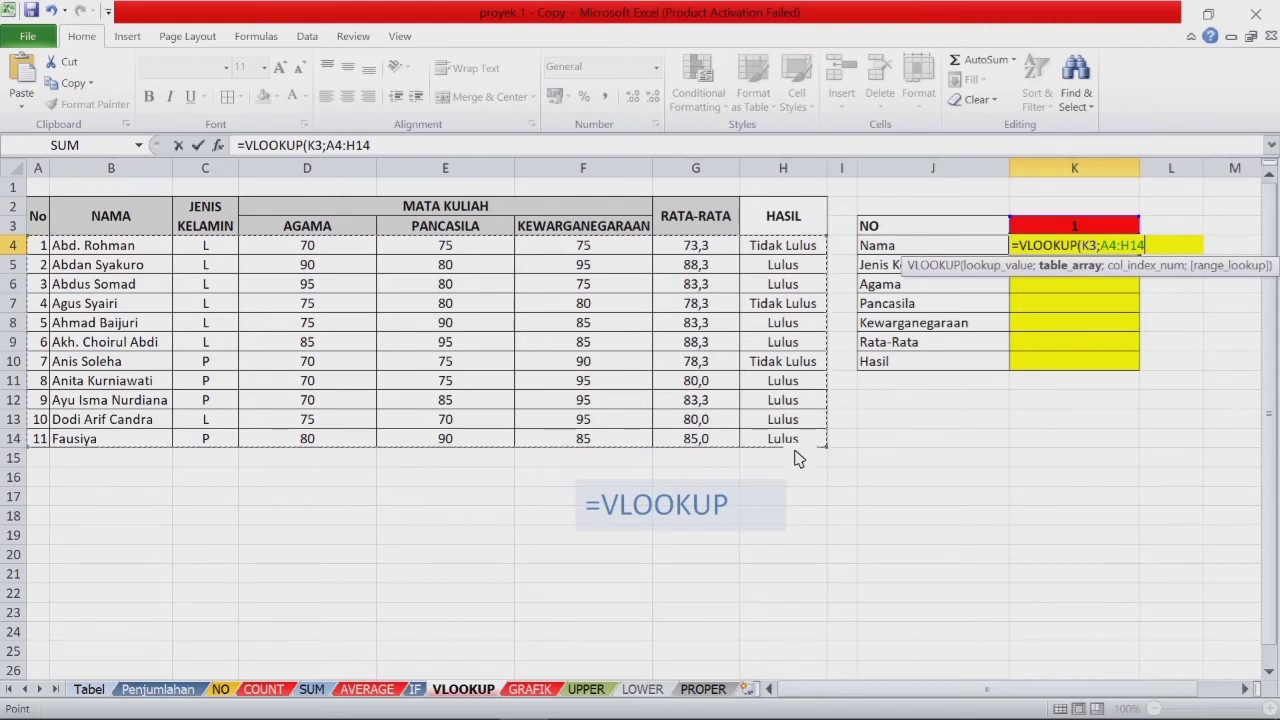
type(";2")
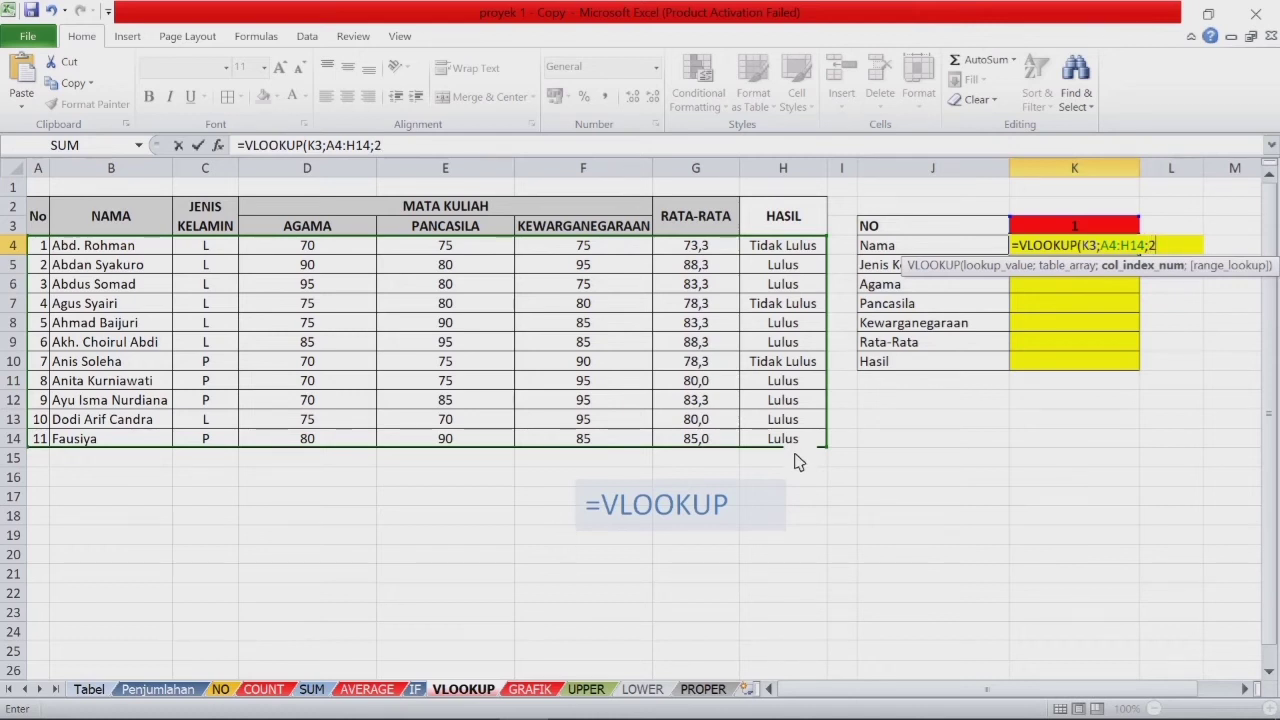
type(")")
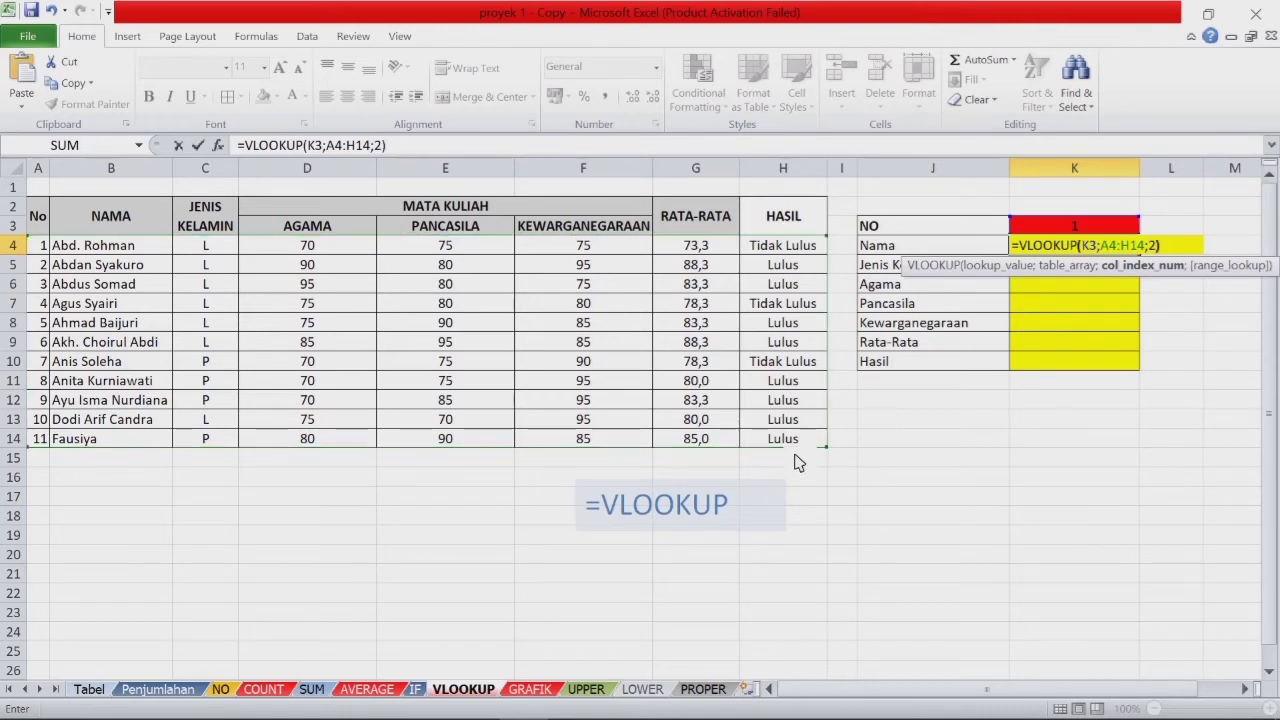
key("Return")
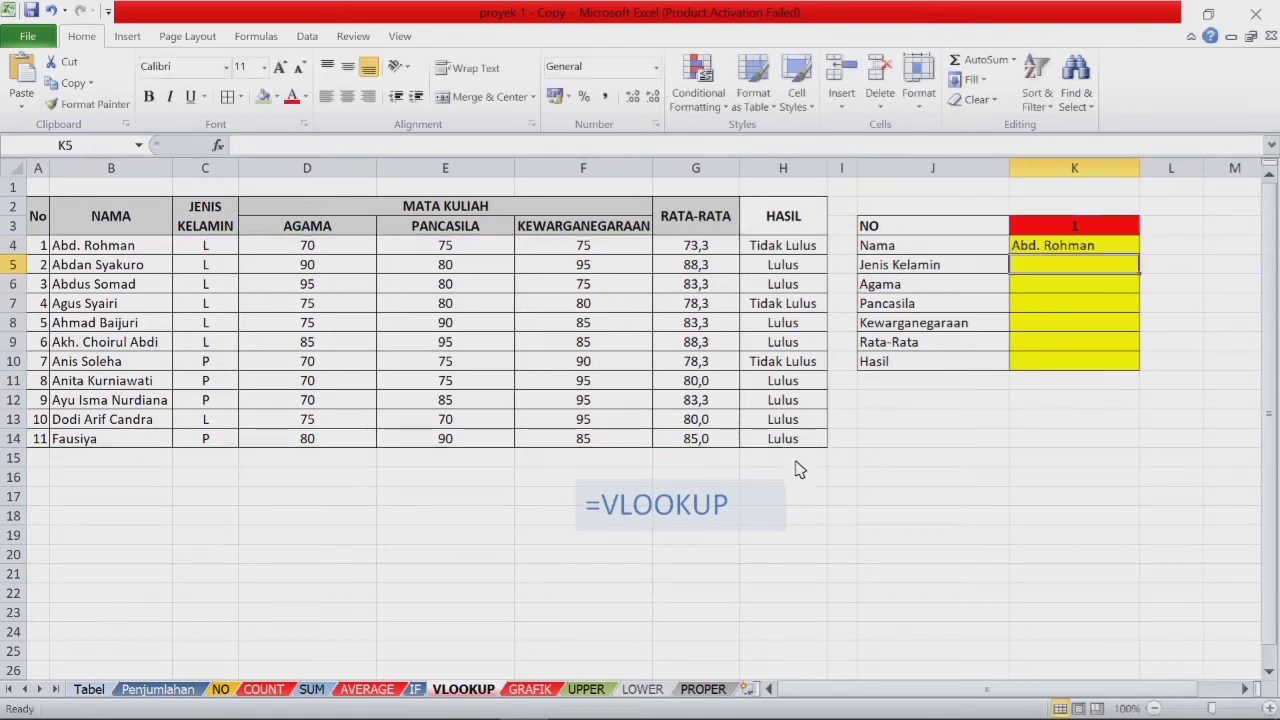
- Try filling the VLOOKUP formula from K4 down to K10, and clear the copies in K5:K10
left_click(1053, 248)
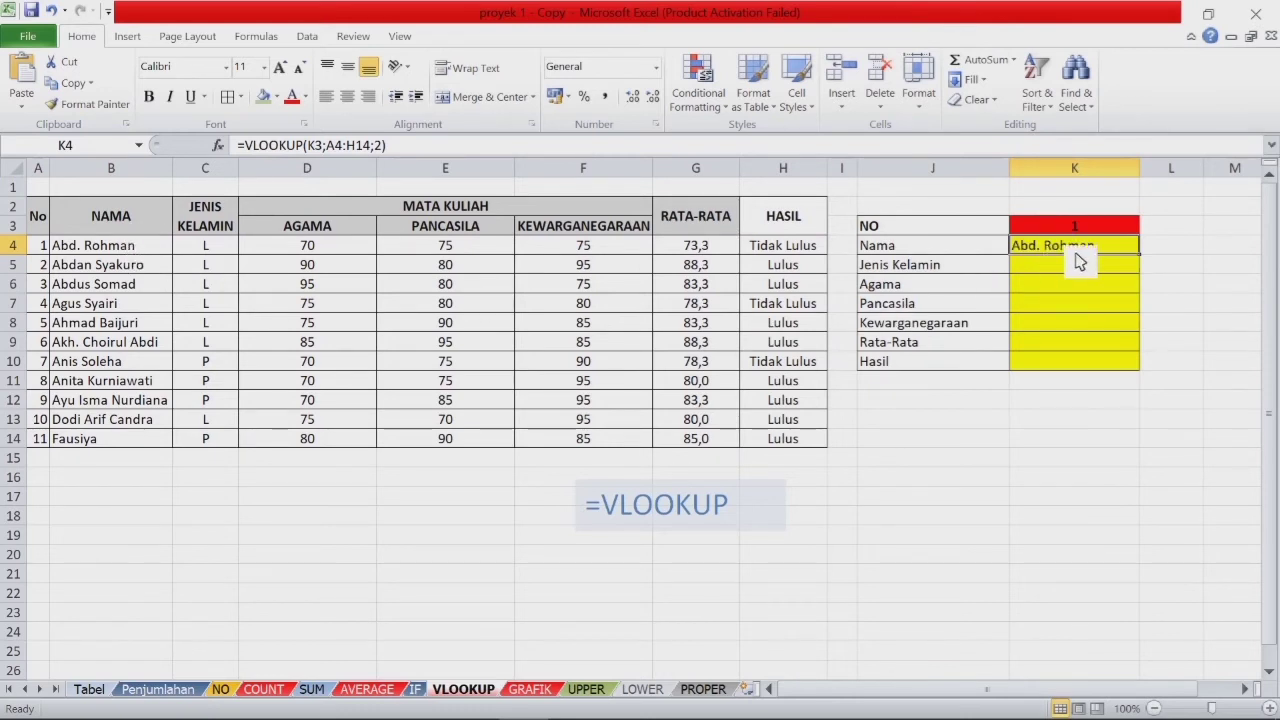
left_click_drag(1140, 254, 1140, 255)
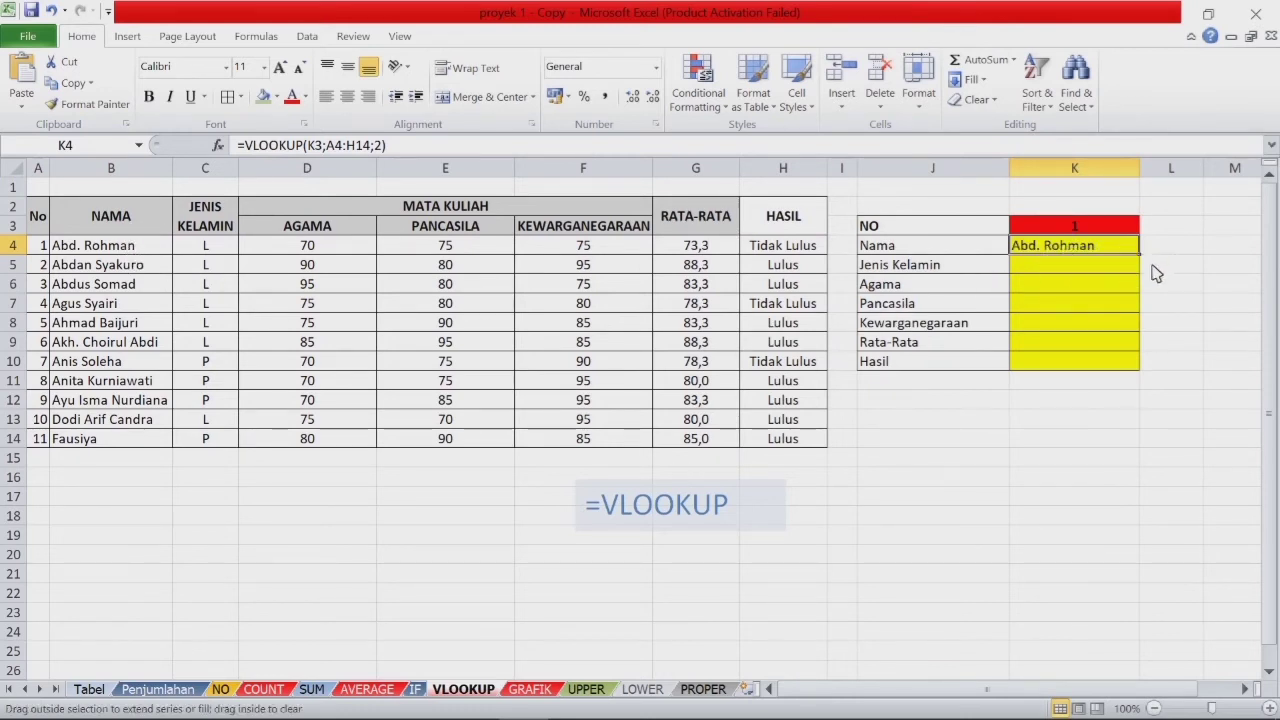
left_click_drag(1159, 374, 1161, 387)
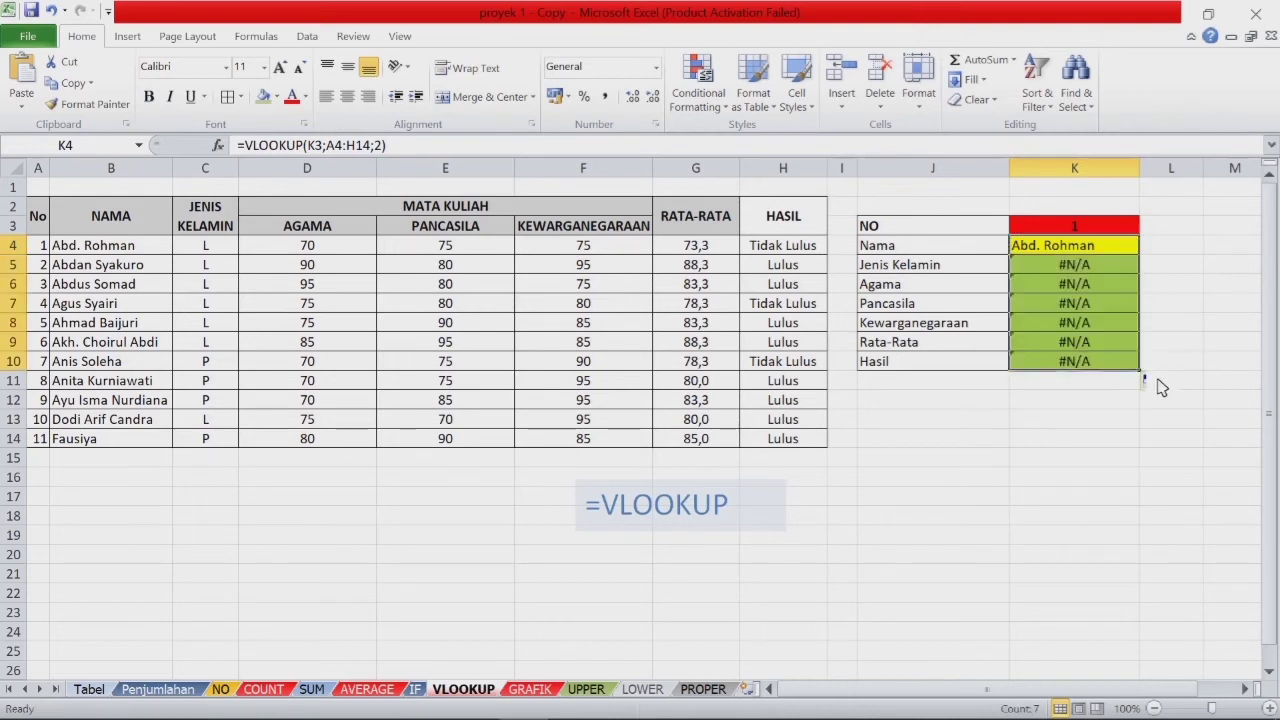
left_click(1101, 274)
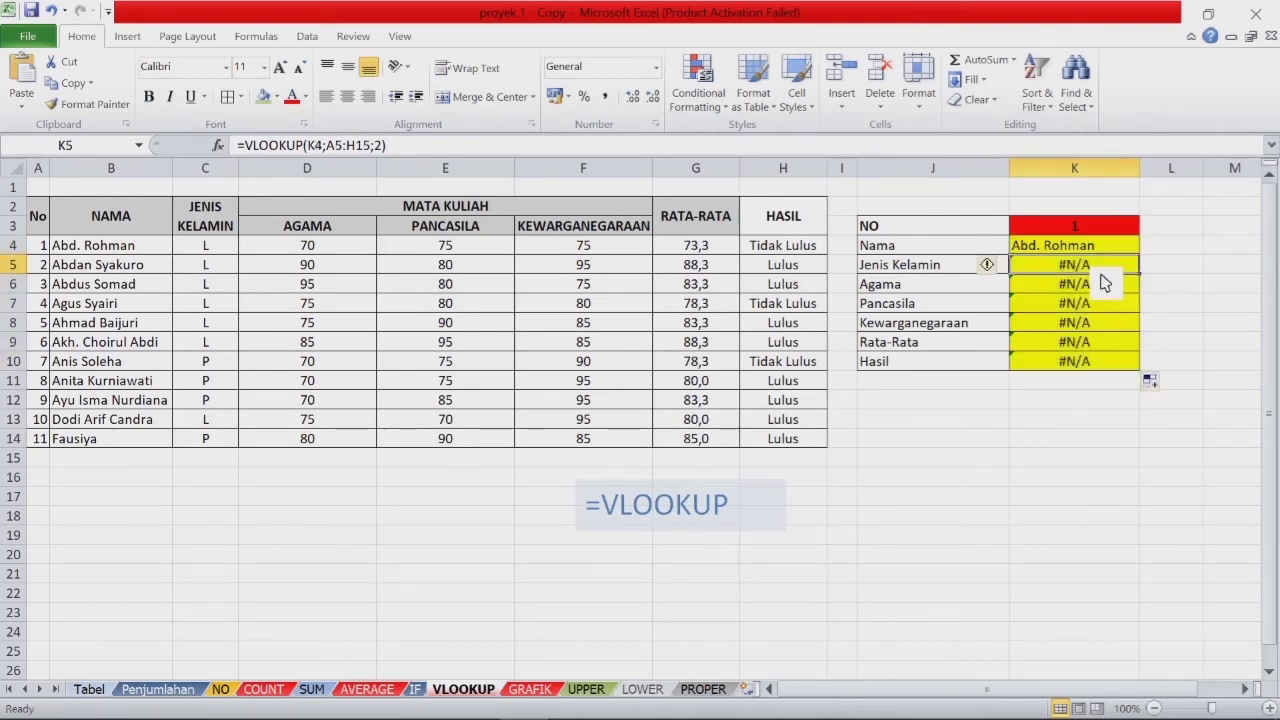
left_click_drag(1104, 283, 1105, 364)
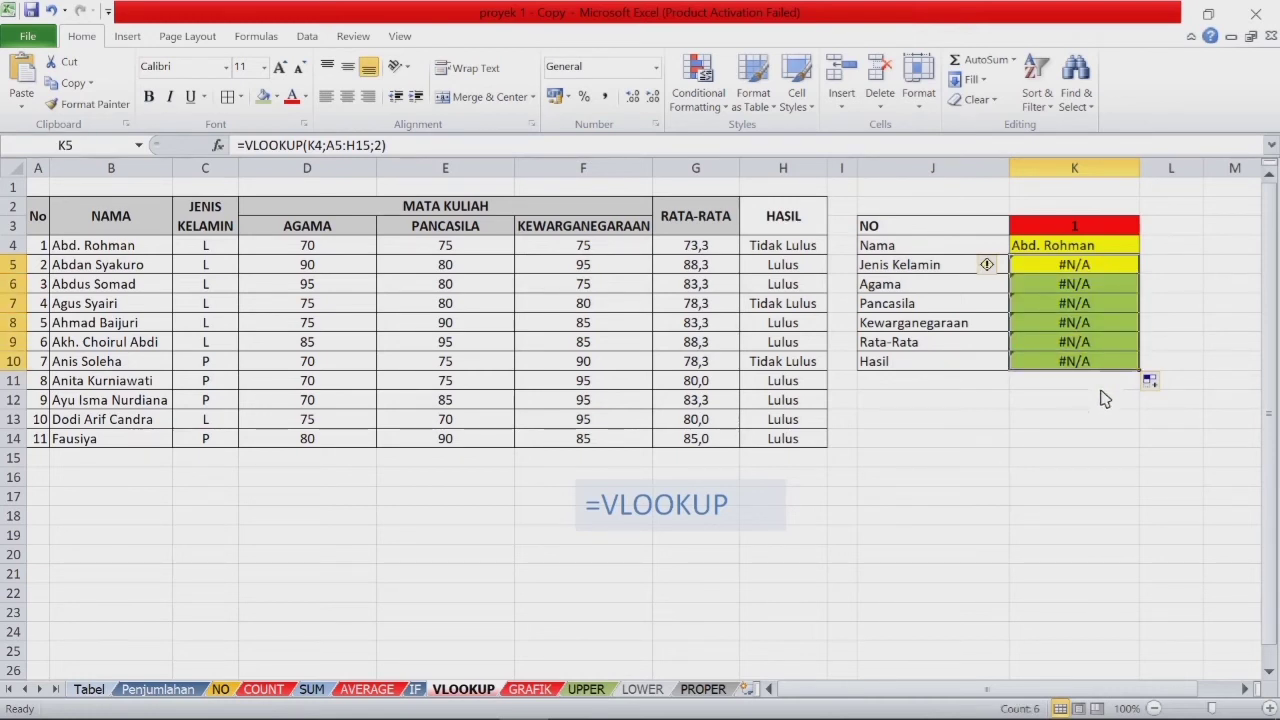
key("Delete")
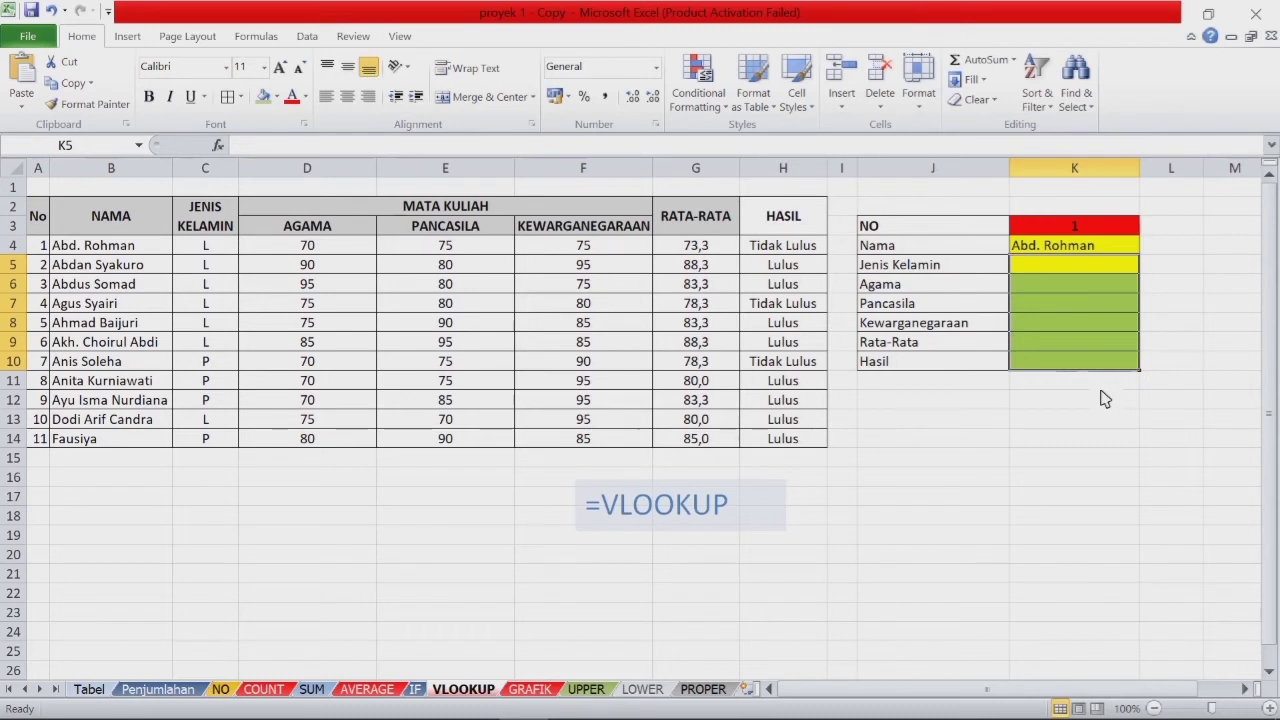
left_click(1080, 249)
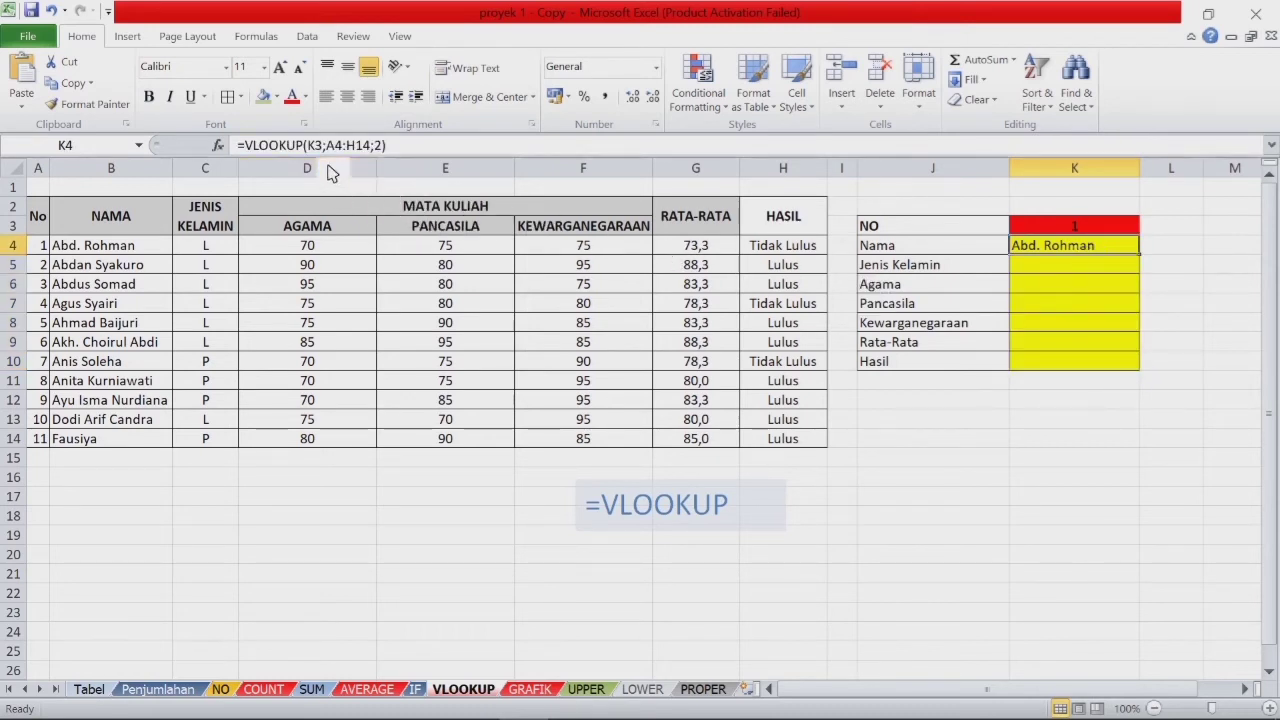
left_click_drag(309, 149, 379, 163)
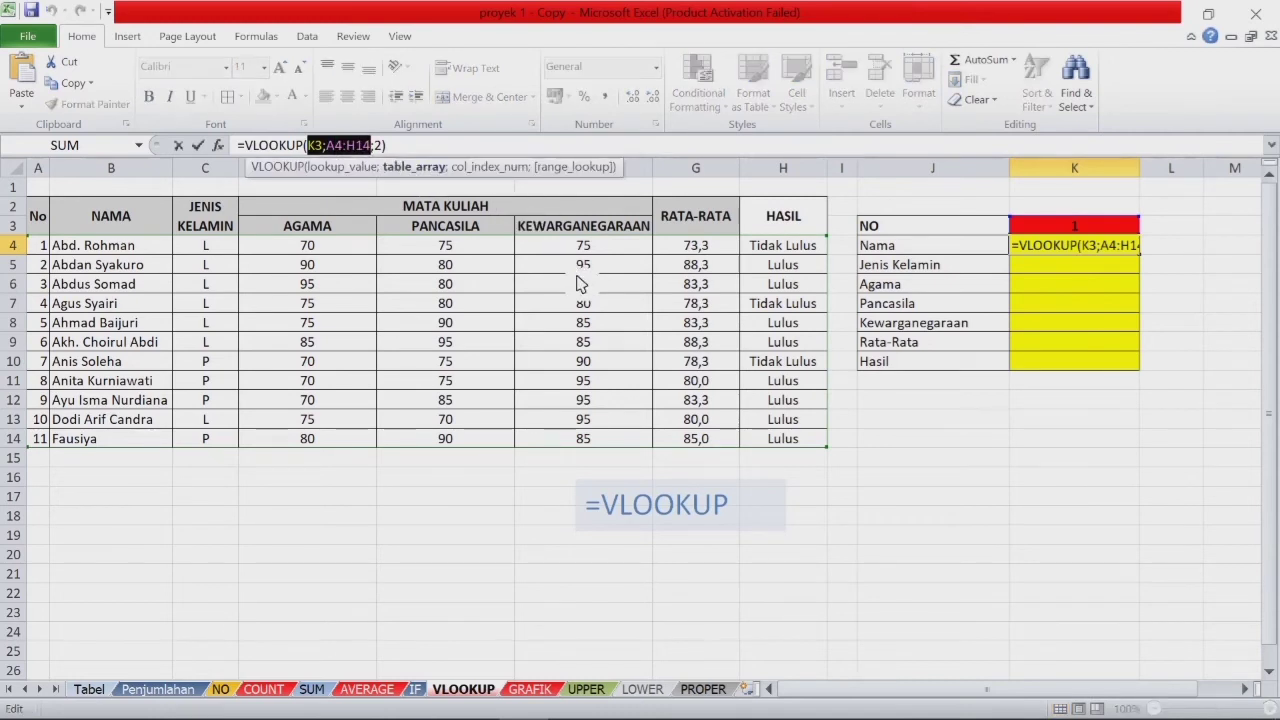
key("F4")
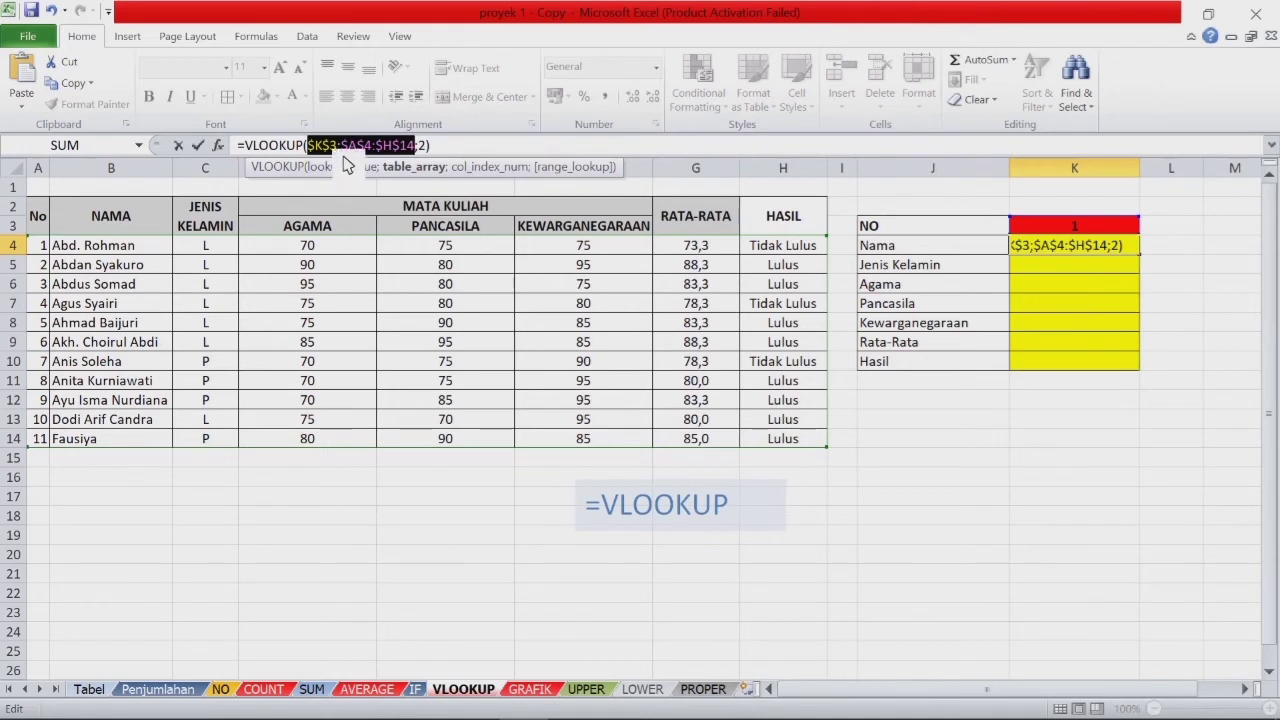
left_click(1128, 267)
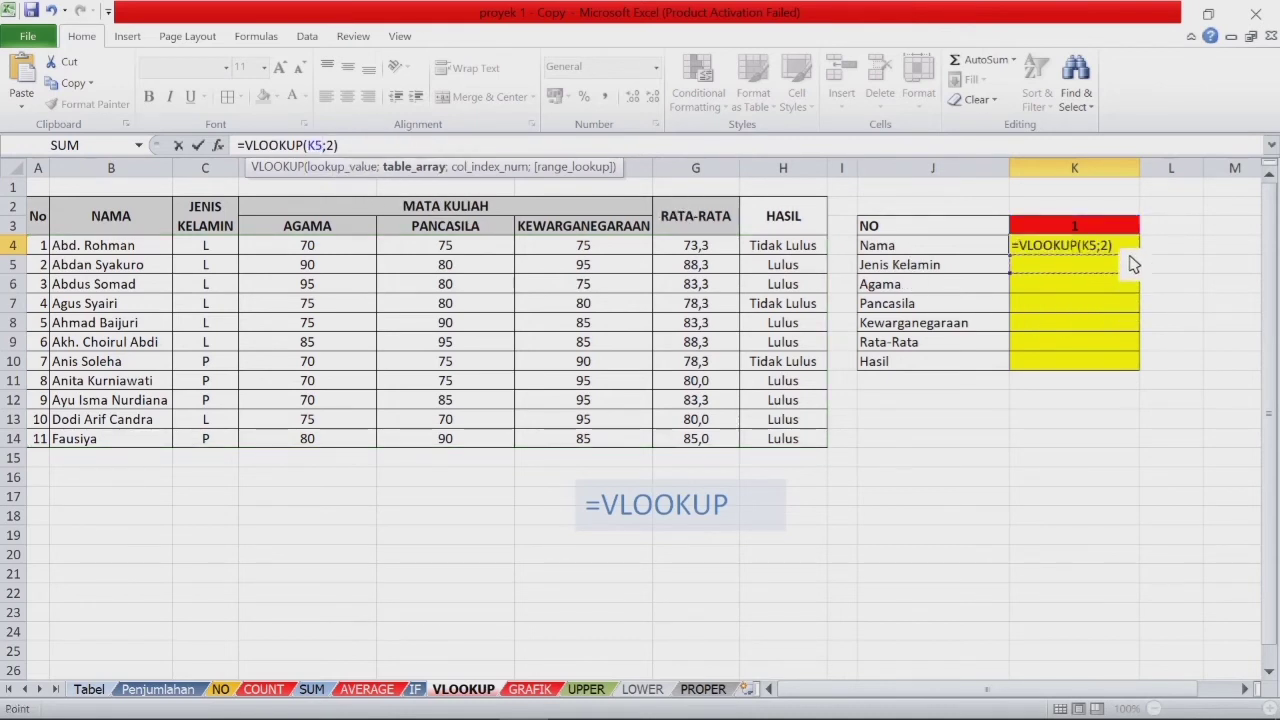
key("Escape")
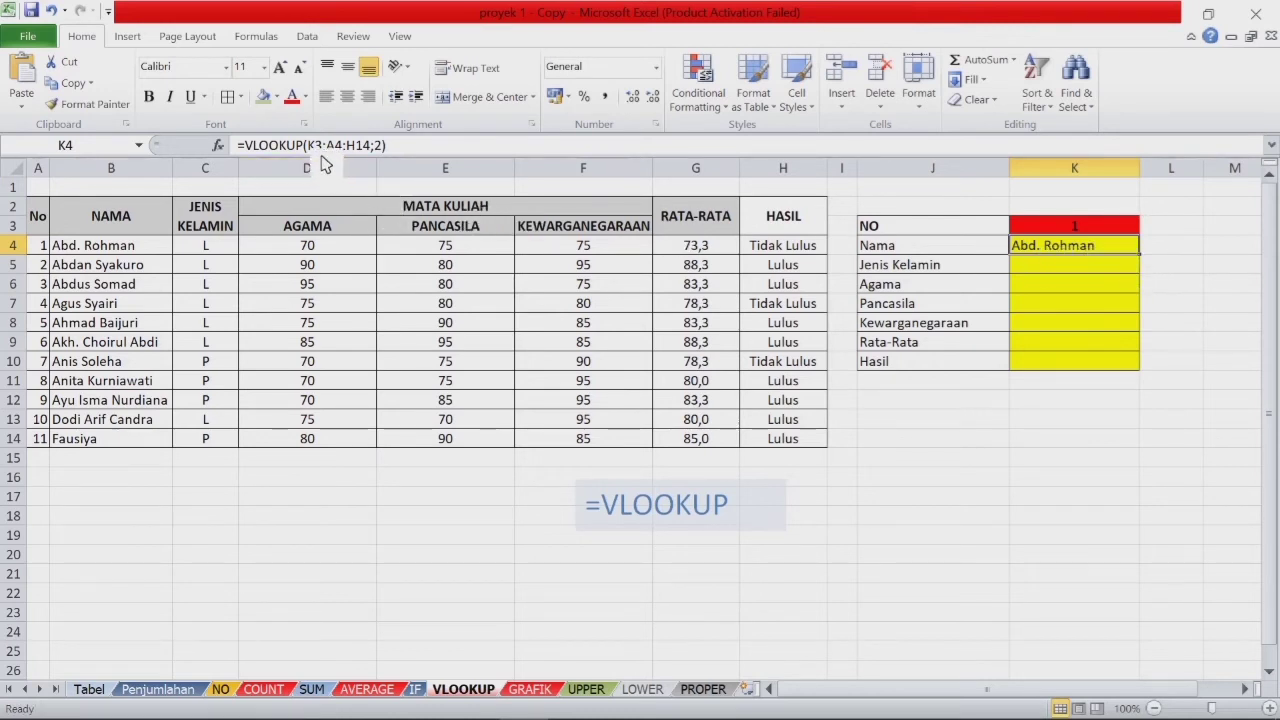
- Make the K4 formula's references absolute as $K$3 and $A$4:$H$14, and fill the formula down to K10
left_click_drag(307, 146, 370, 150)
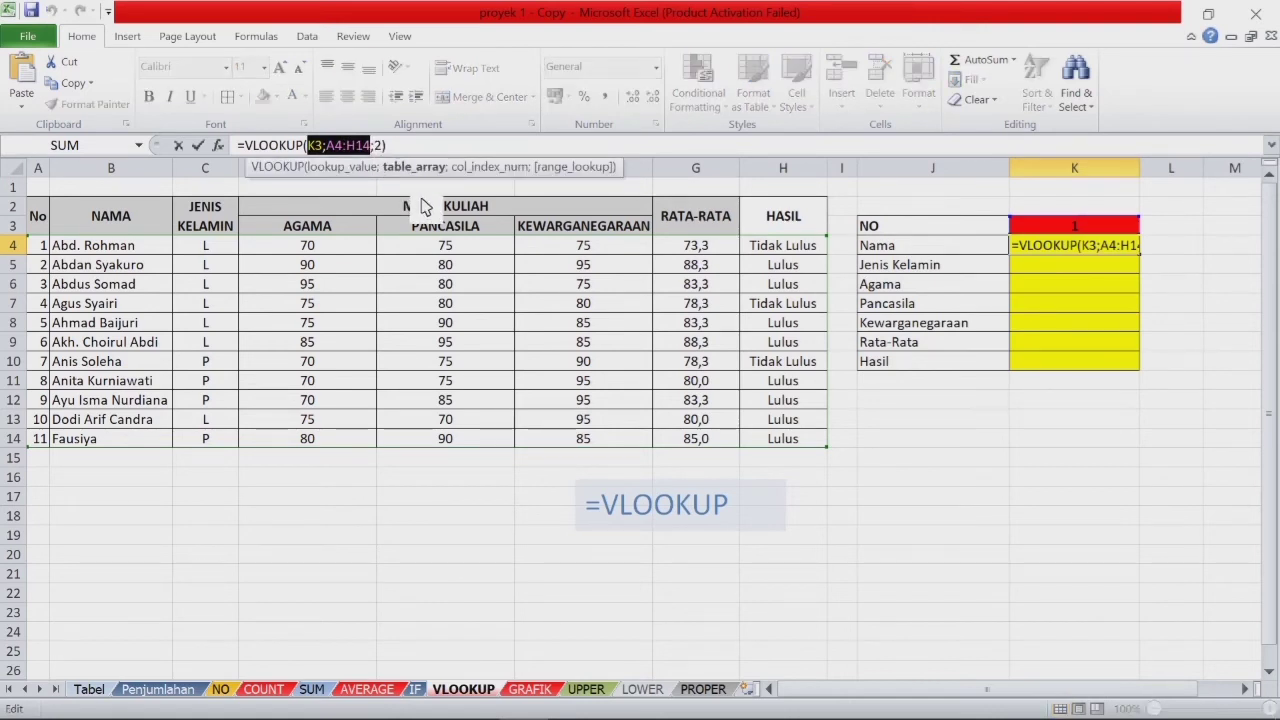
key("F4")
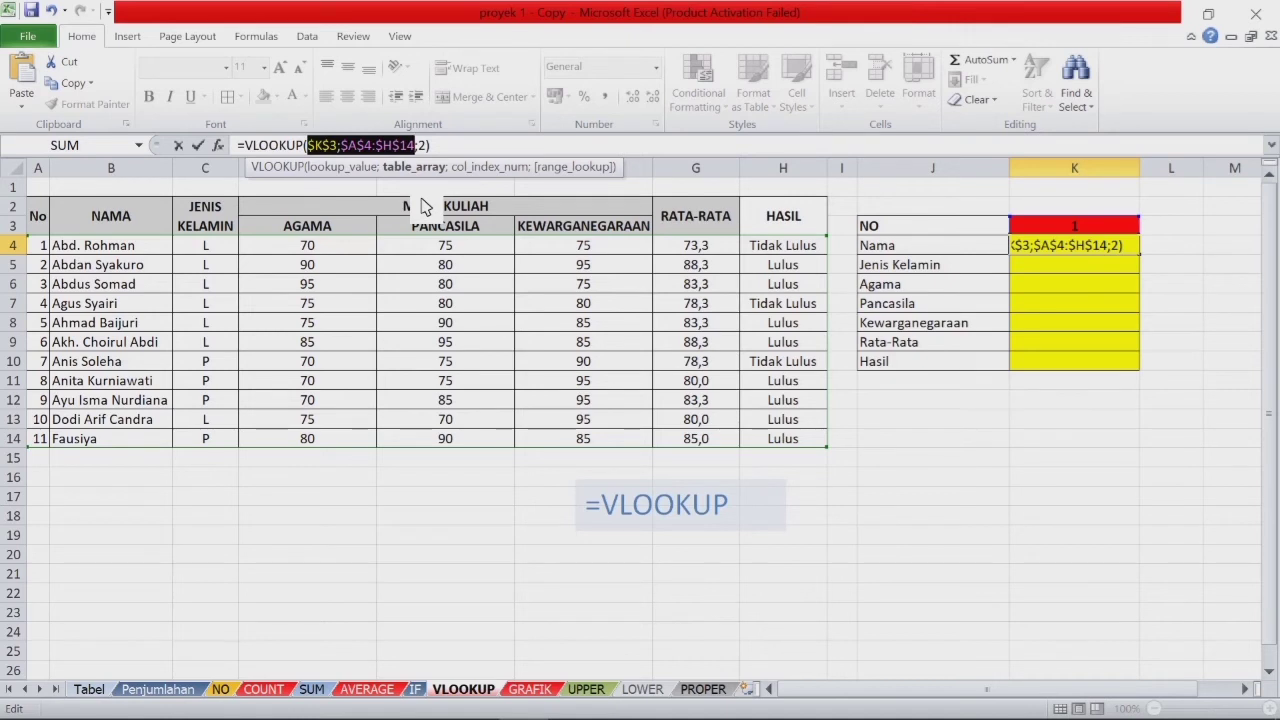
key("Return")
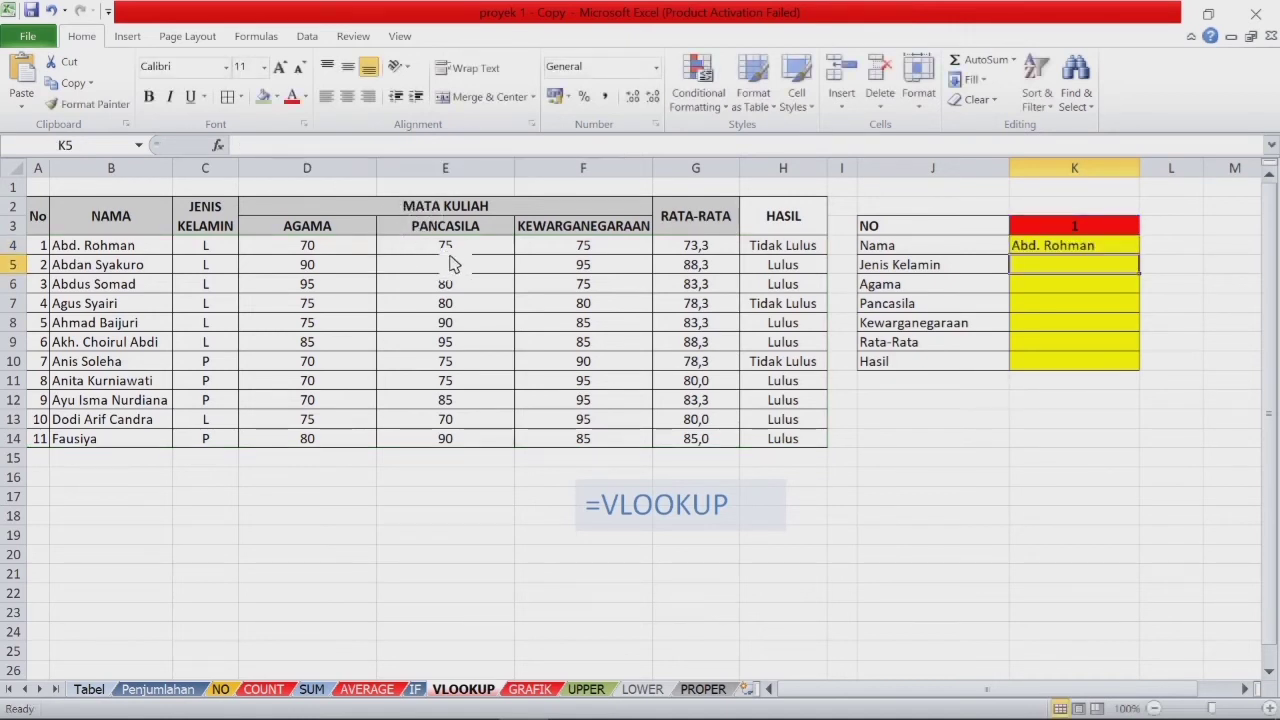
key("Up")
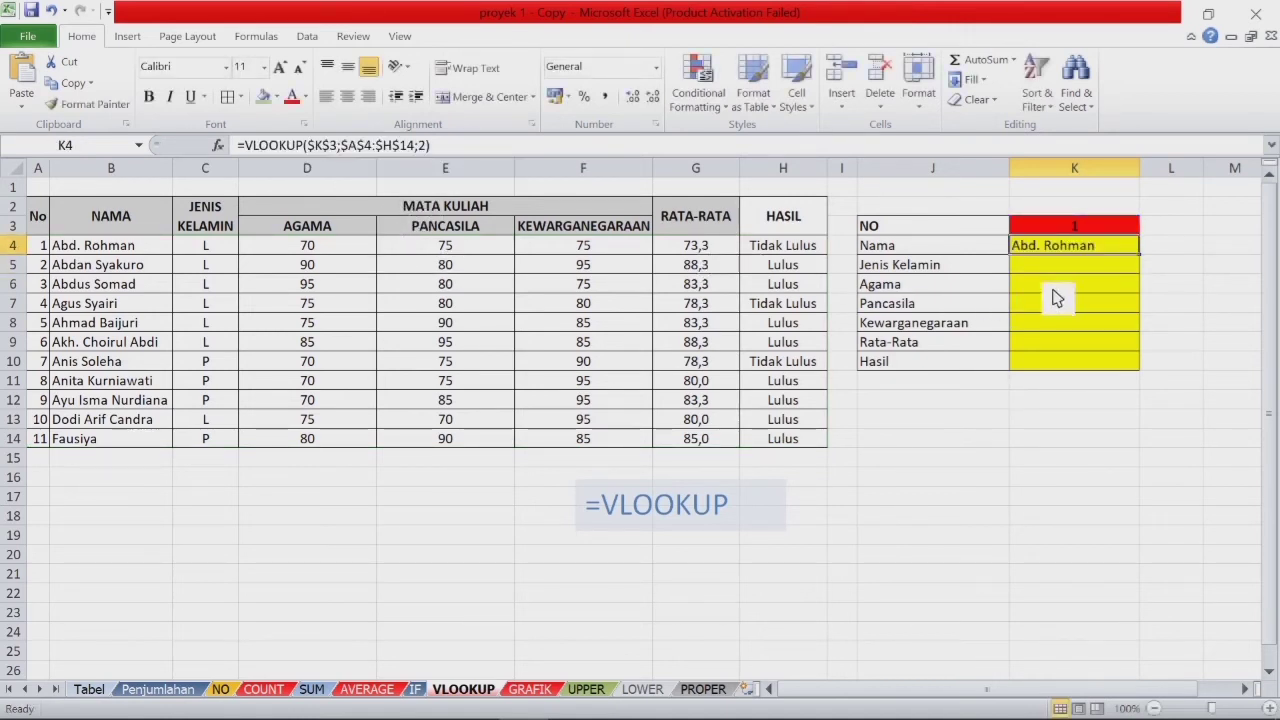
left_click_drag(1140, 255, 1153, 372)
- Change the column index of the VLOOKUP formula in K5 so it looks up the JENIS KELAMIN column
left_click(1094, 265)
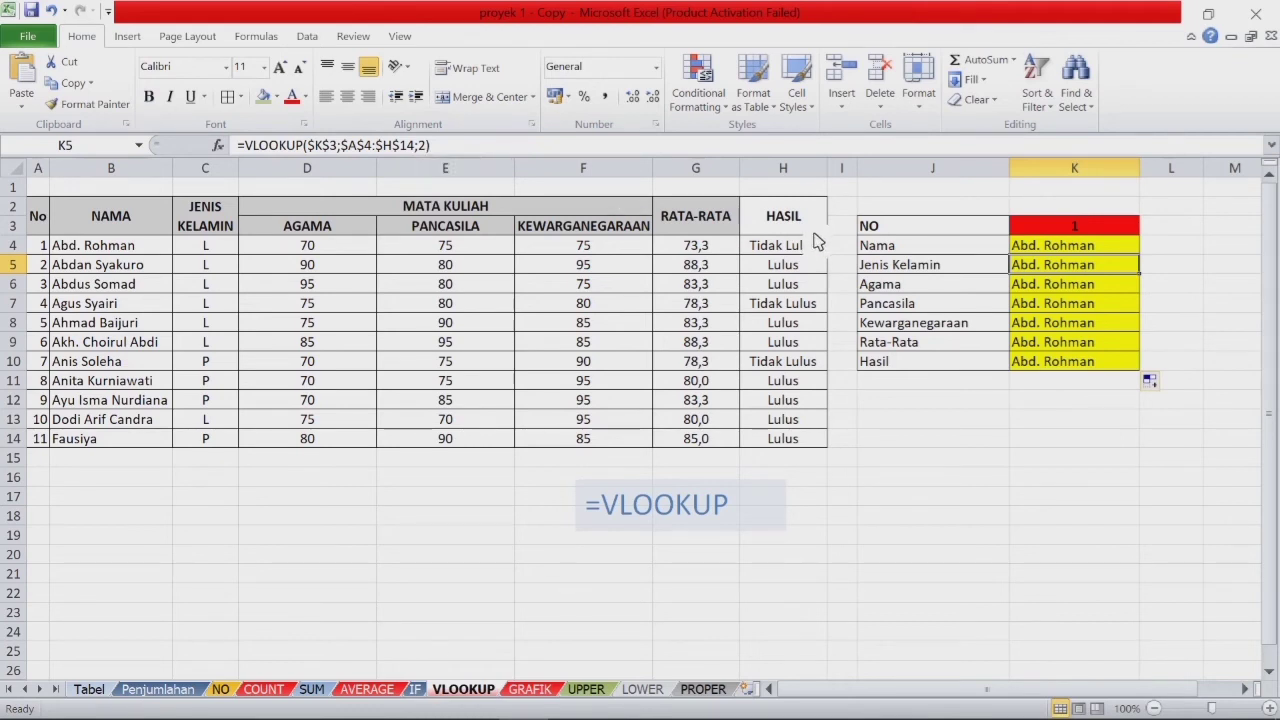
left_click(437, 157)
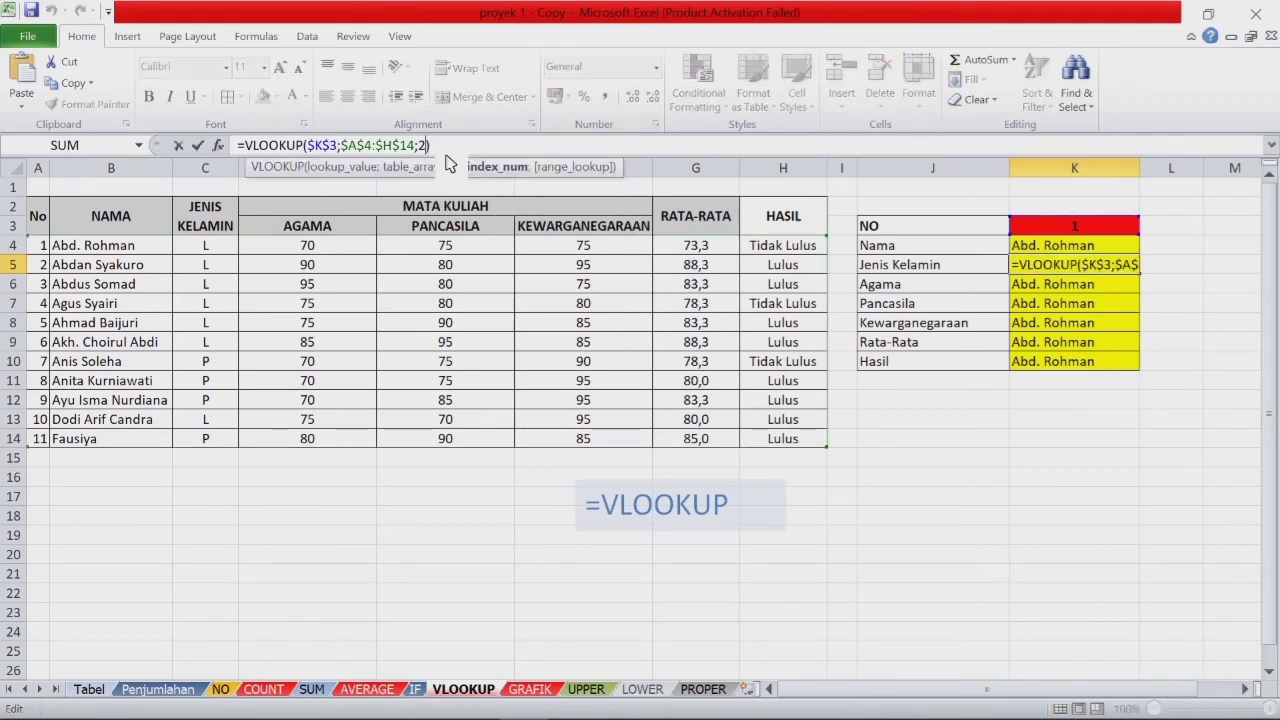
key("BackSpace")
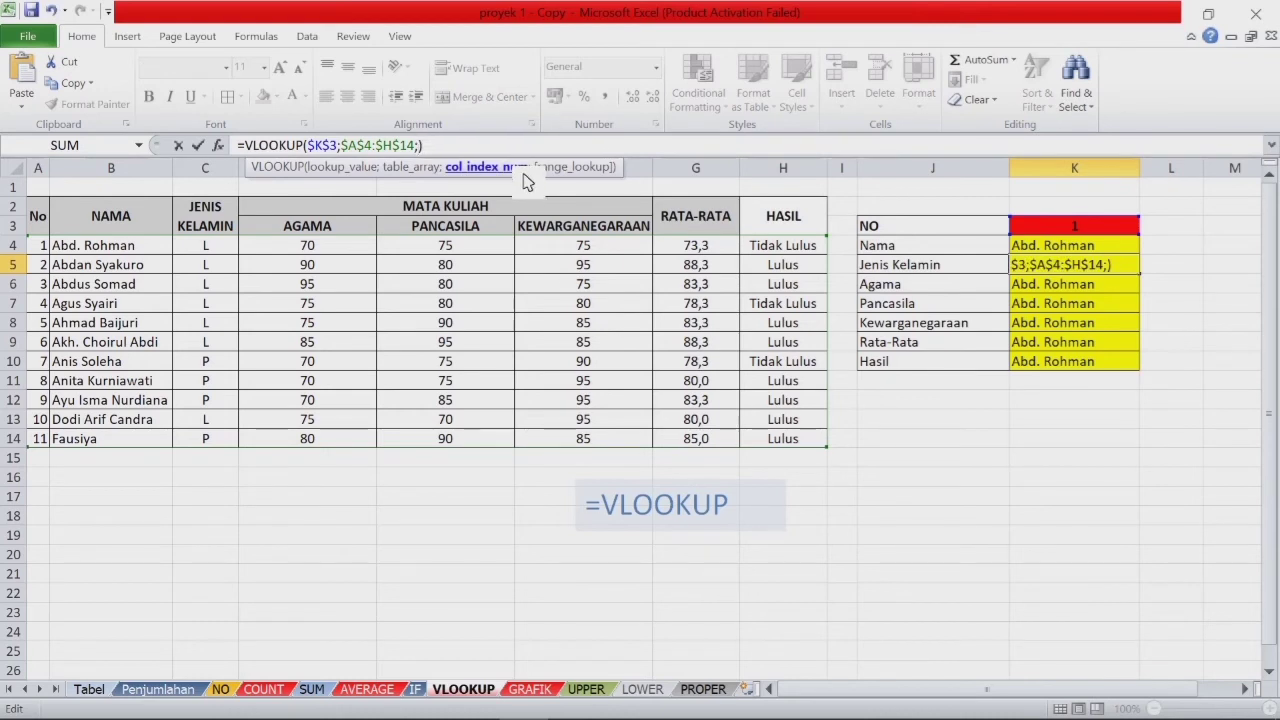
key("Return")
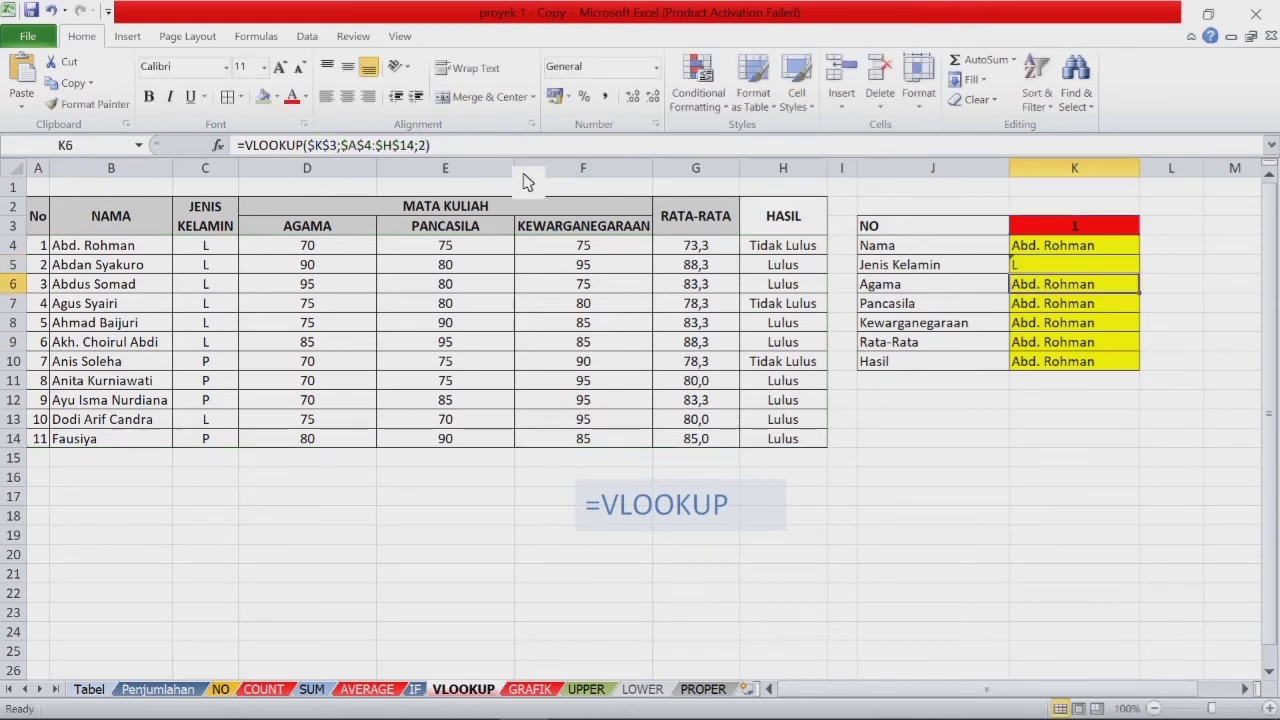
- Set the column index of the Agama formula in K6 to 4
left_click(446, 150)
key("BackSpace")
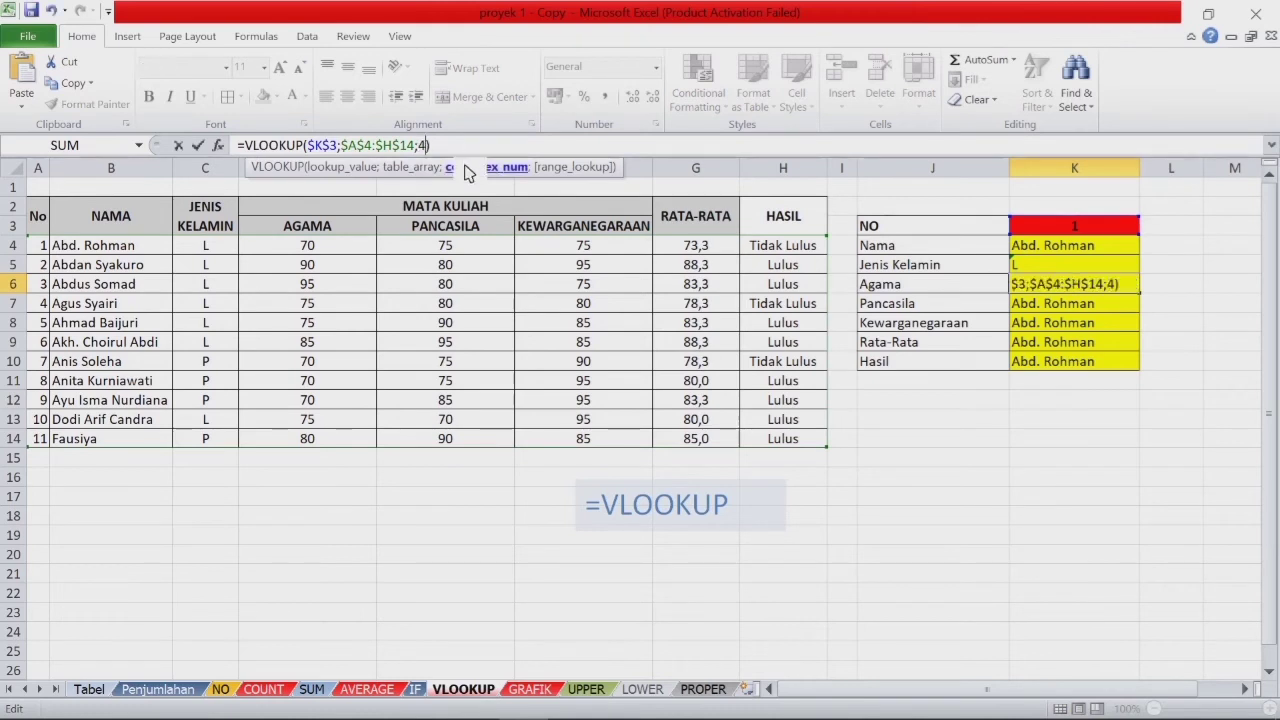
type("4")
key("Return")
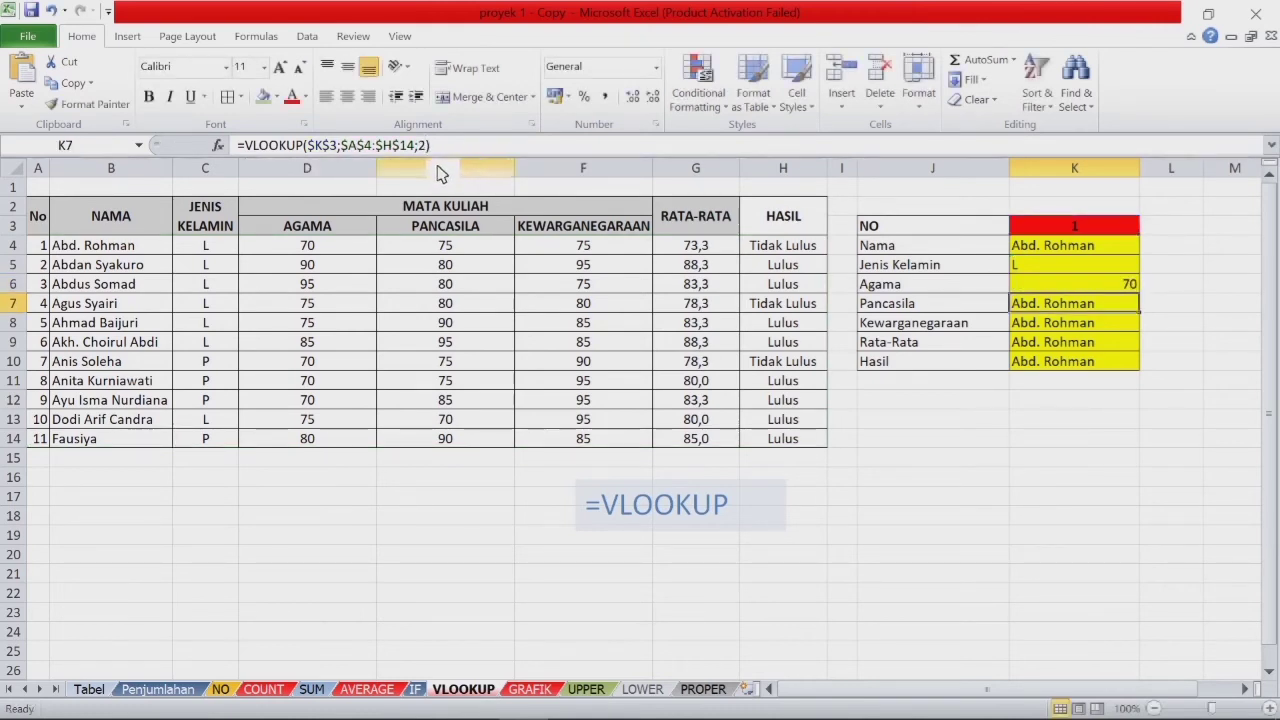
- Set the column index of the VLOOKUP formulas to 5 for Pancasila in K7 and 6 for Kewarganegaraan in K8
left_click(450, 148)
key("BackSpace")
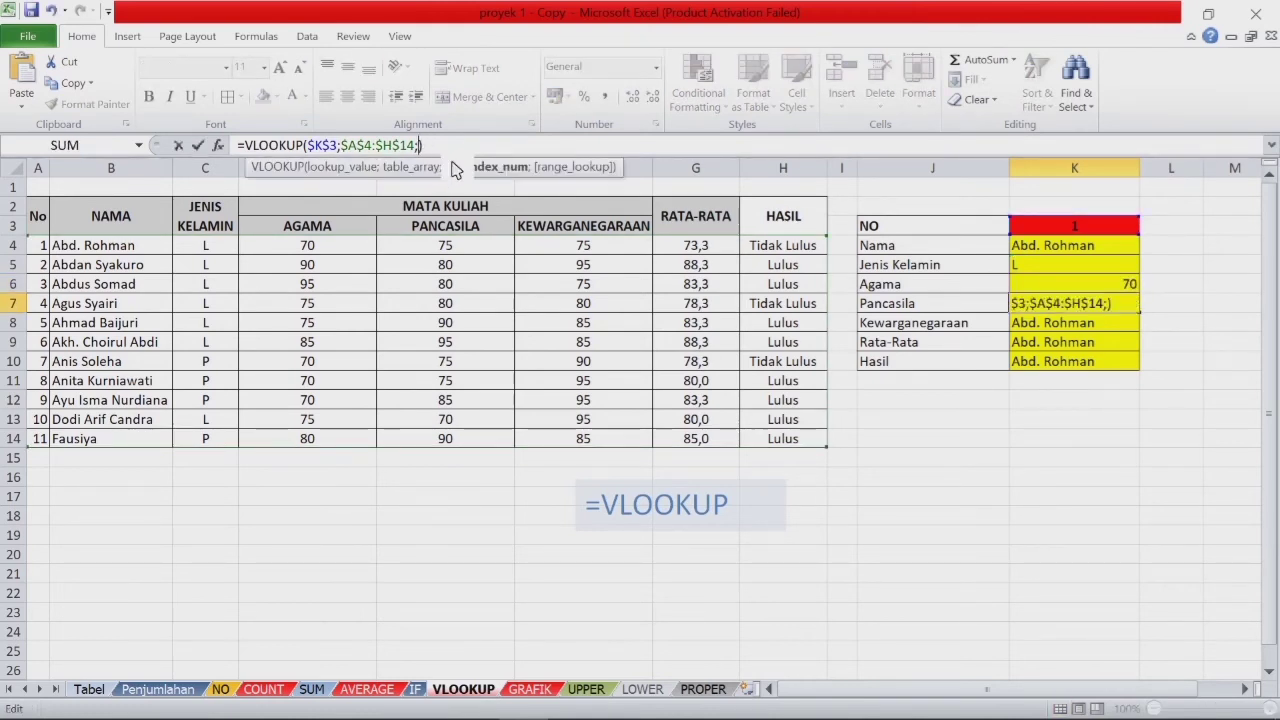
type("5")
key("Return")
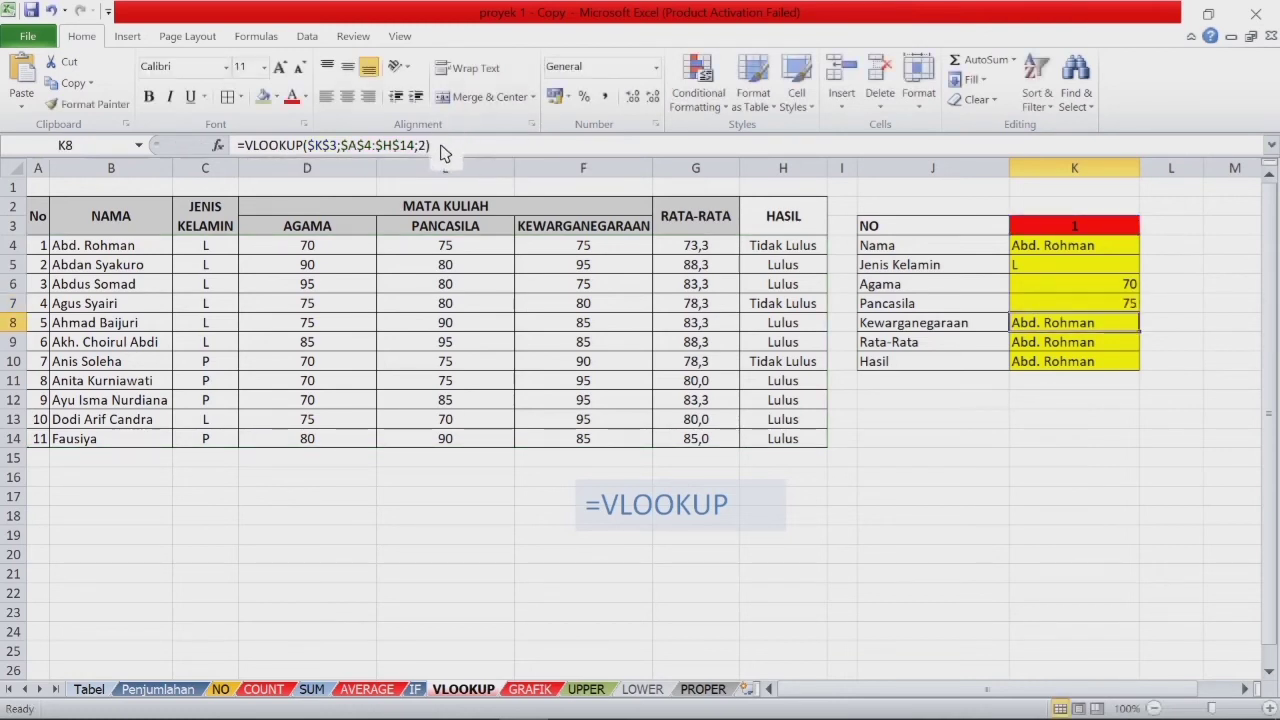
left_click(445, 148)
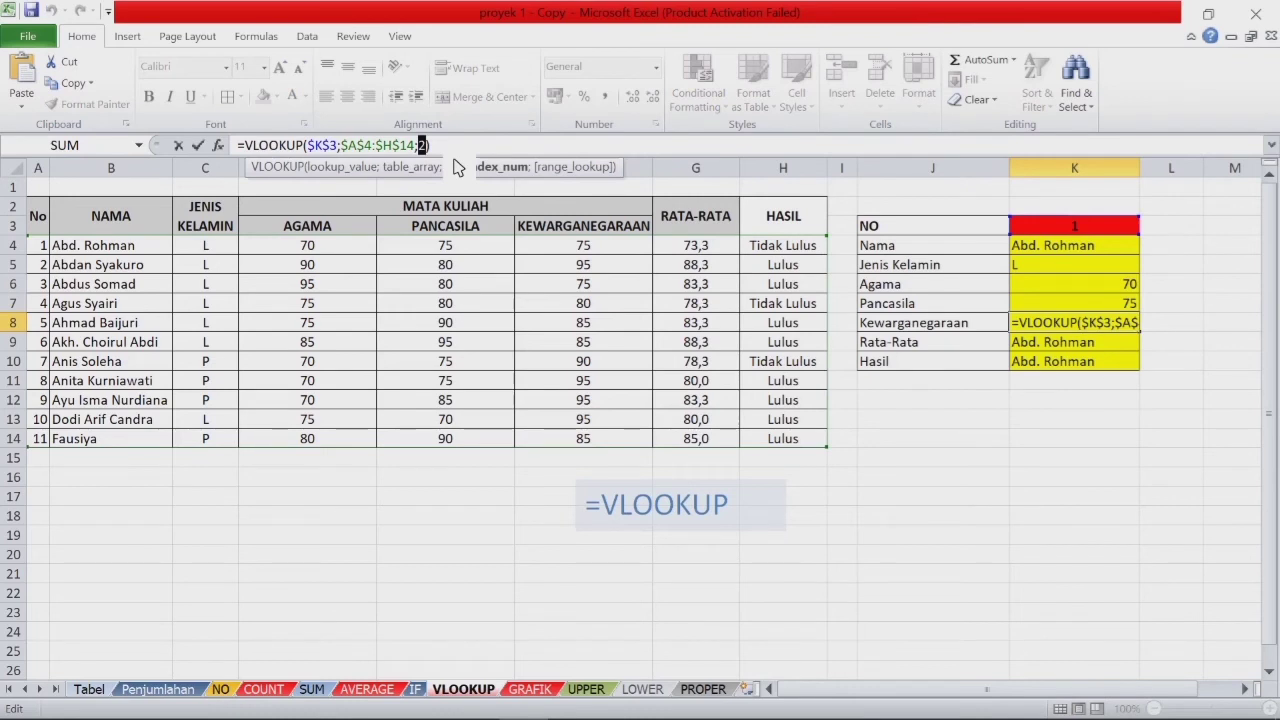
type("6")
key("Return")
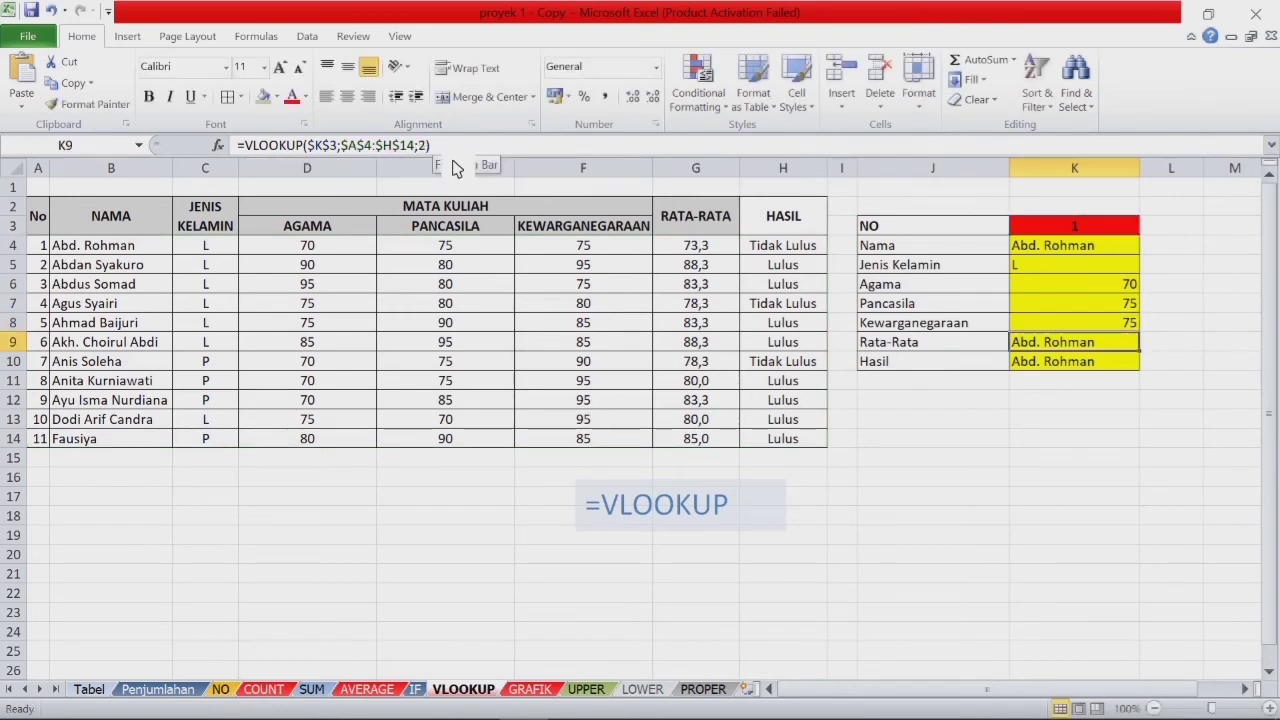
- Set the column index of the VLOOKUP formulas to 7 for Rata-Rata in K9 and 8 for Hasil in K10
left_click(440, 155)
key("BackSpace")
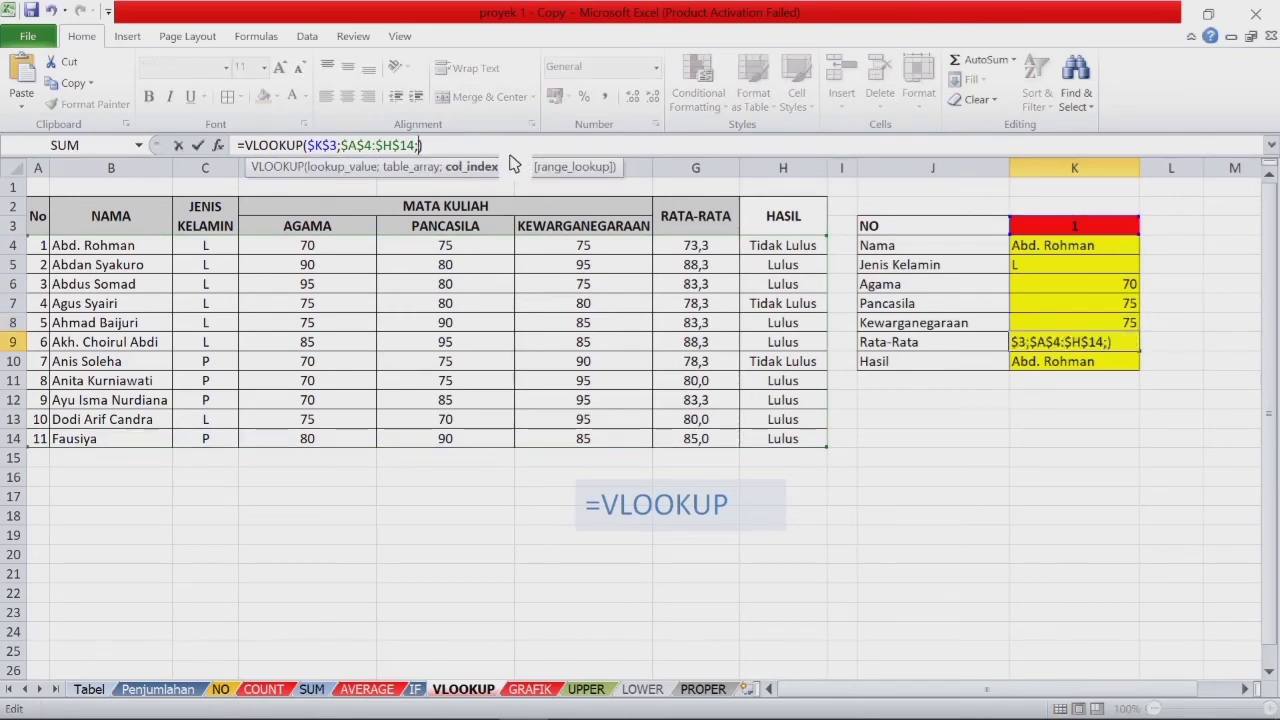
type("7")
key("Return")
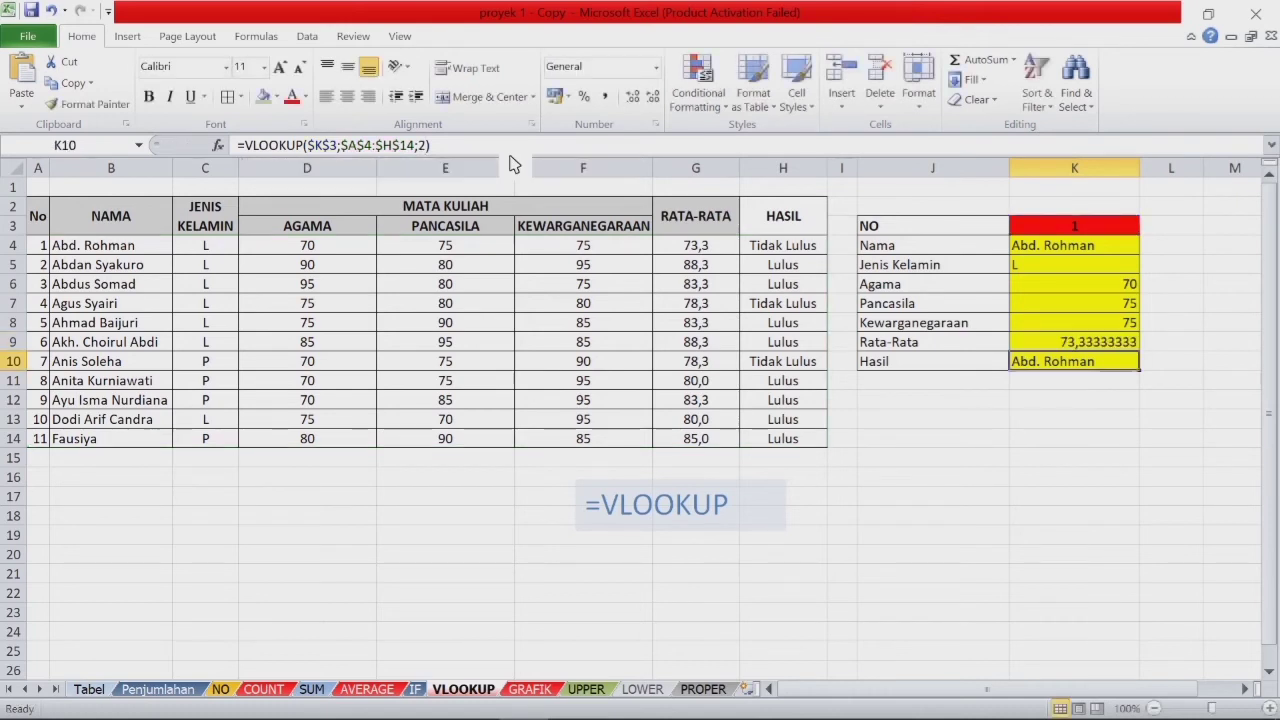
left_click(452, 153)
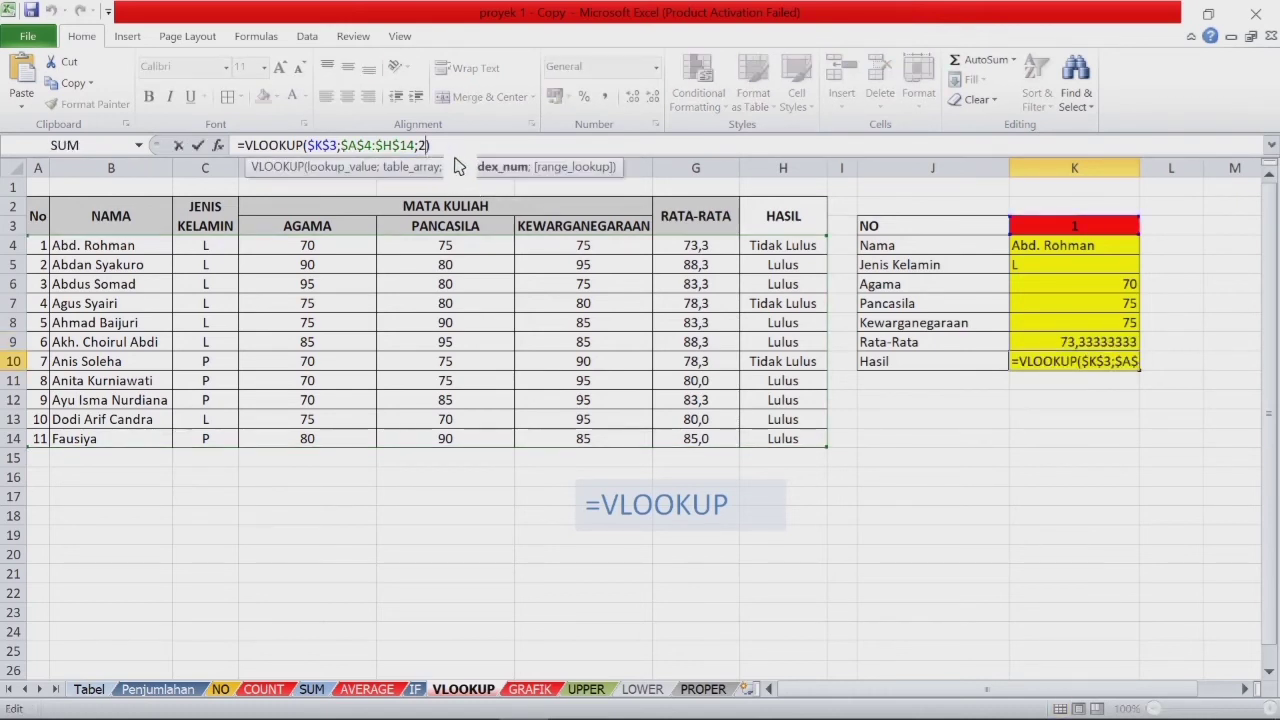
key("BackSpace")
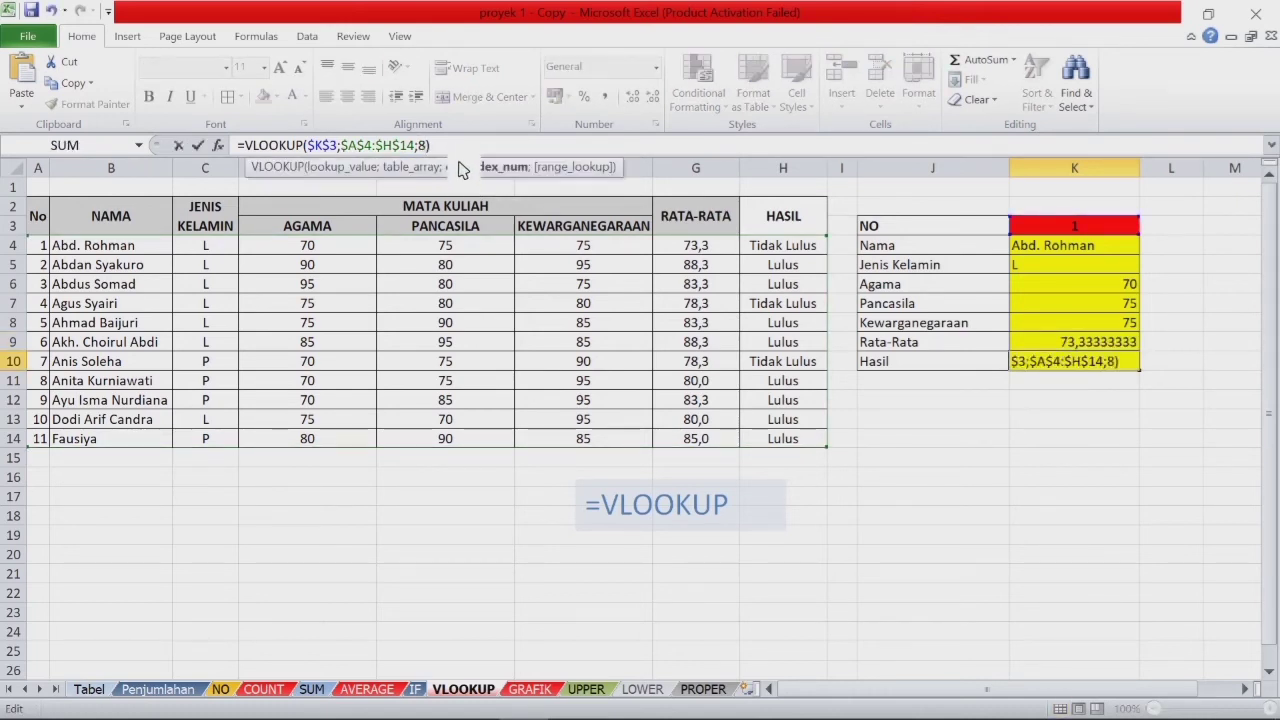
type("8")
key("Return")
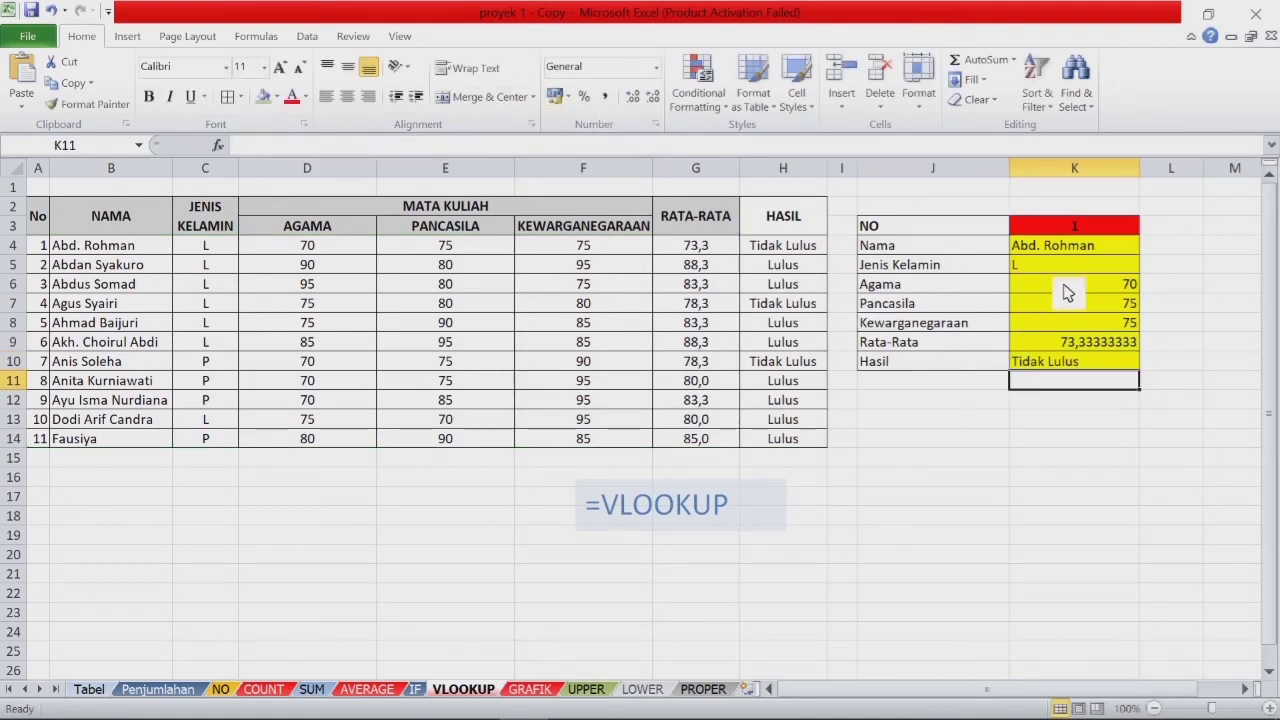
- Reduce the Rata-Rata result in K9 to one decimal place and left-align the scores in K6:K9
left_click(1080, 343)
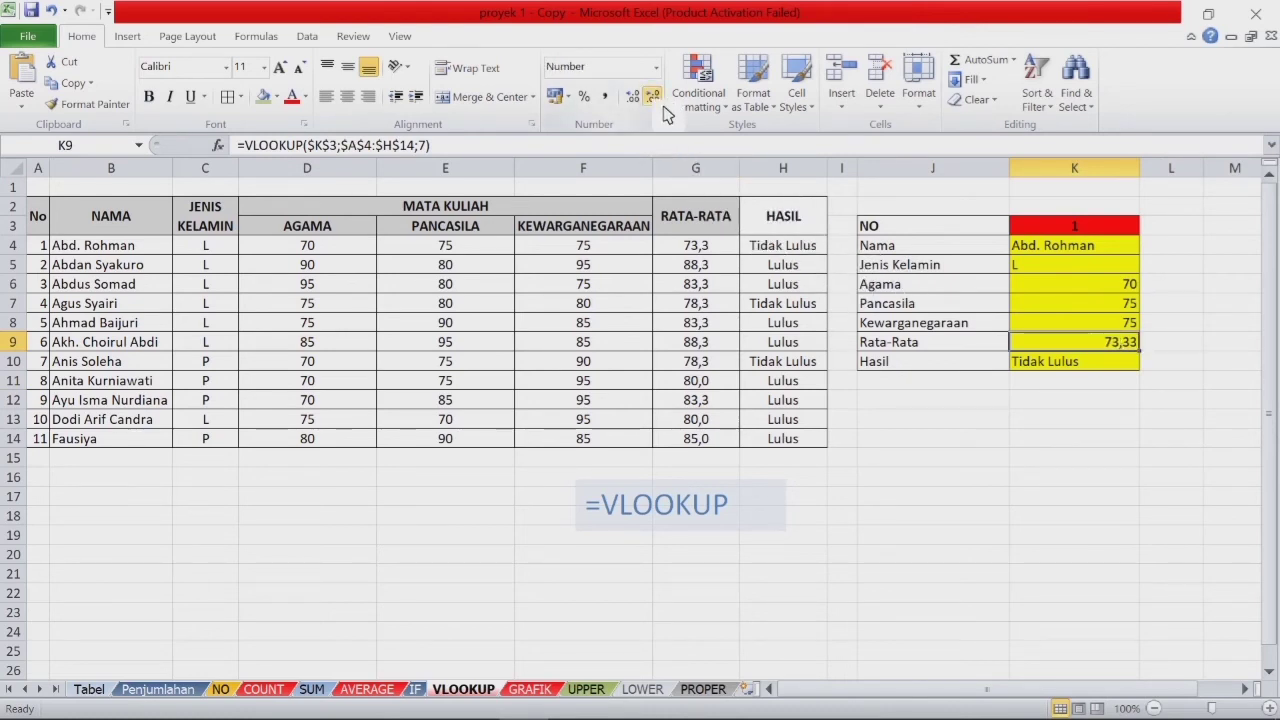
left_click(660, 103)
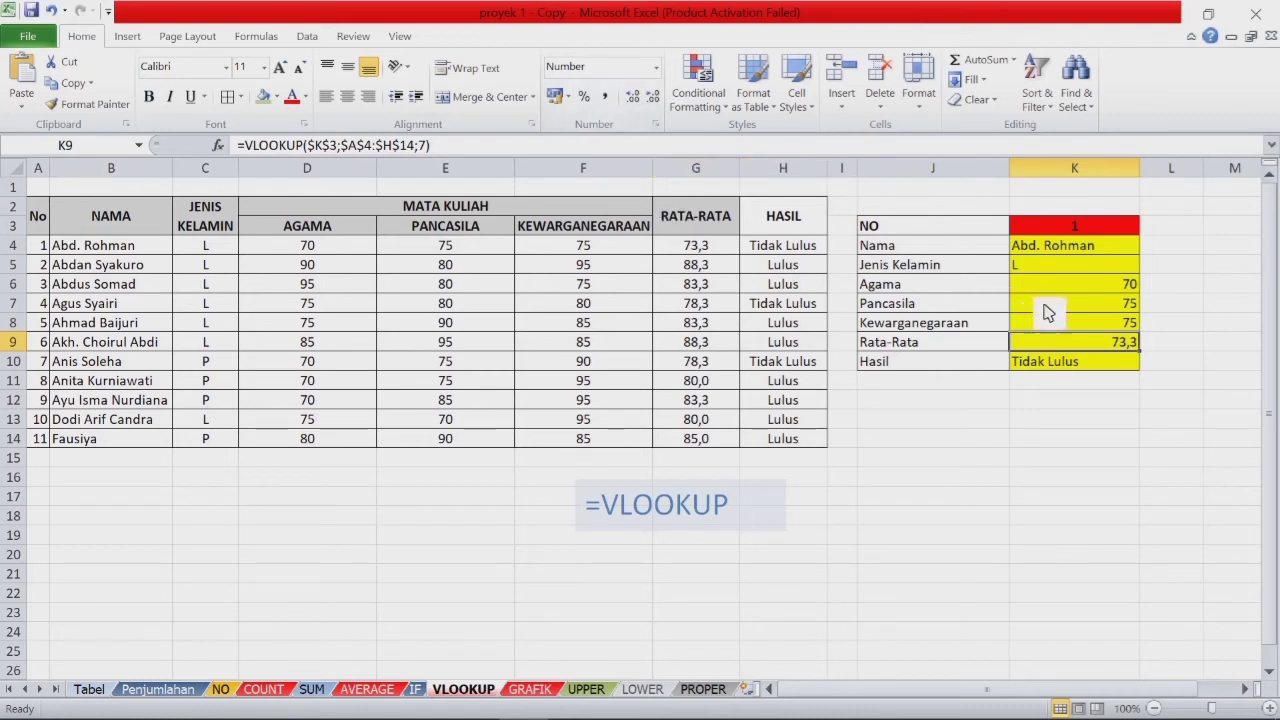
left_click_drag(1060, 286, 1070, 345)
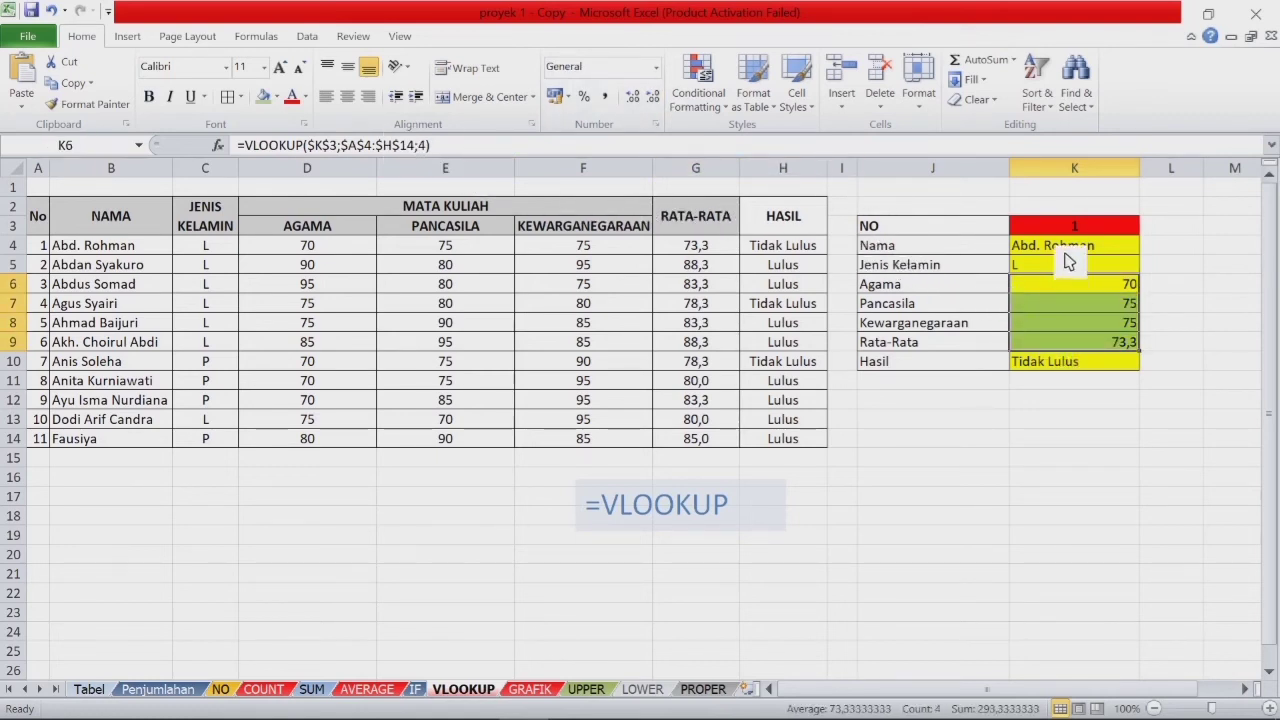
left_click(327, 96)
left_click(990, 424)
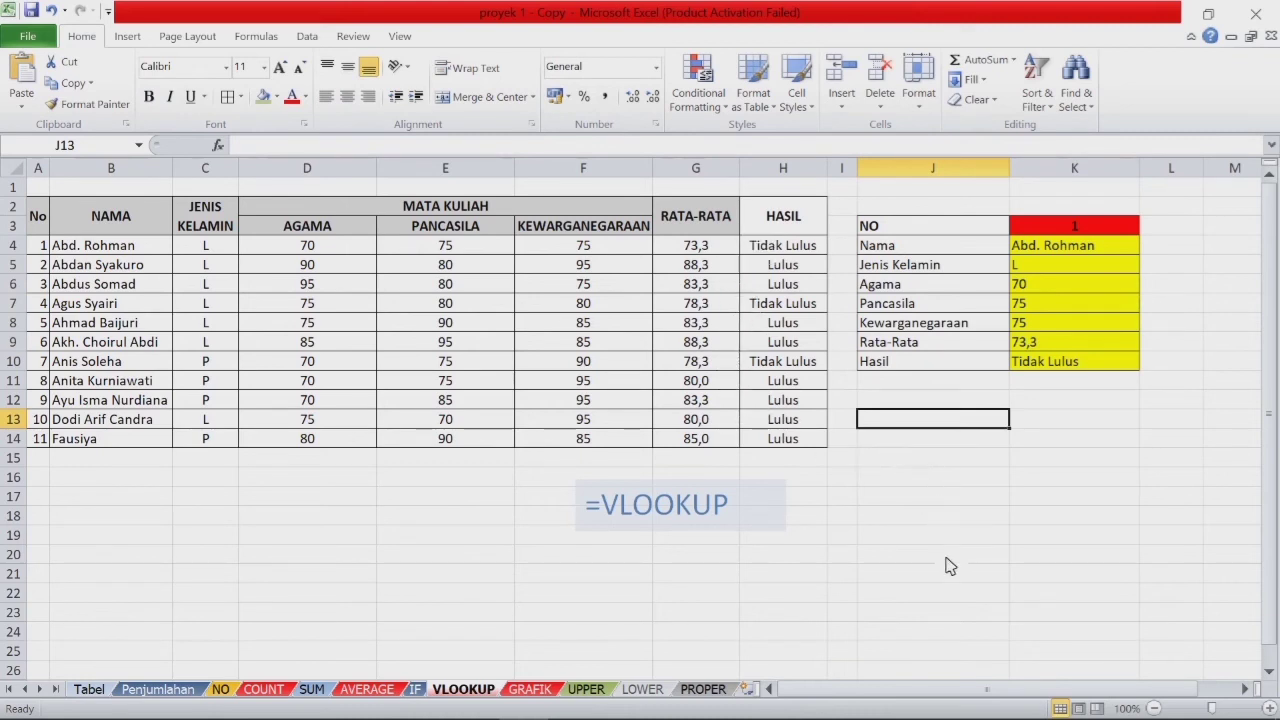
- Insert a 3-D column chart of the NAMA and NILAI data in B2:C14 on the GRAFIK sheet
left_click(547, 692)
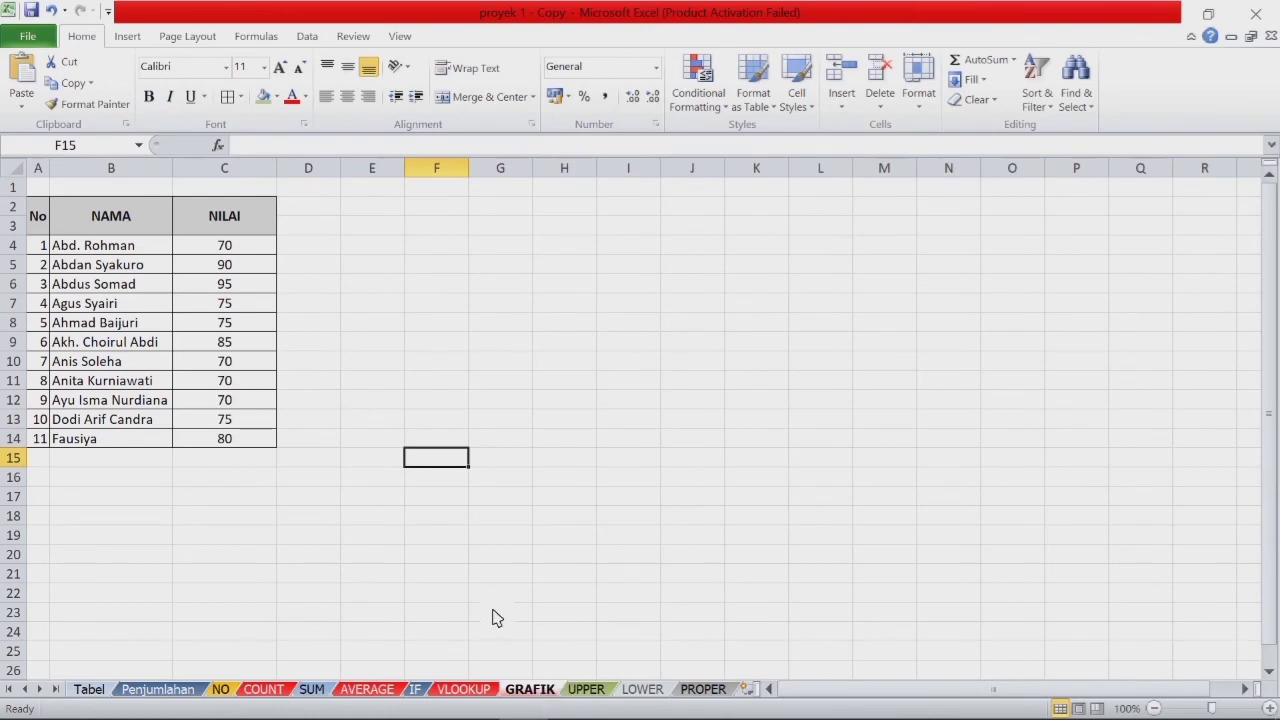
left_click(493, 578)
left_click(428, 460)
left_click_drag(115, 228, 271, 448)
left_click(110, 219)
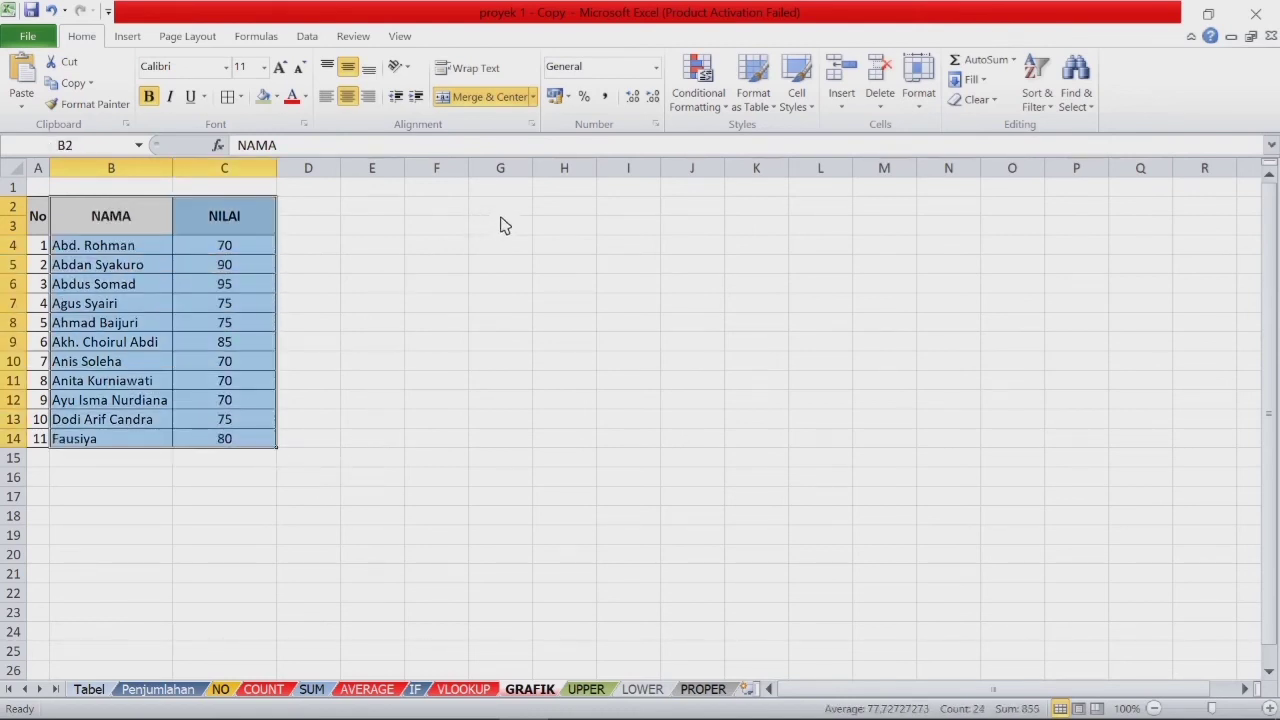
left_click(129, 37)
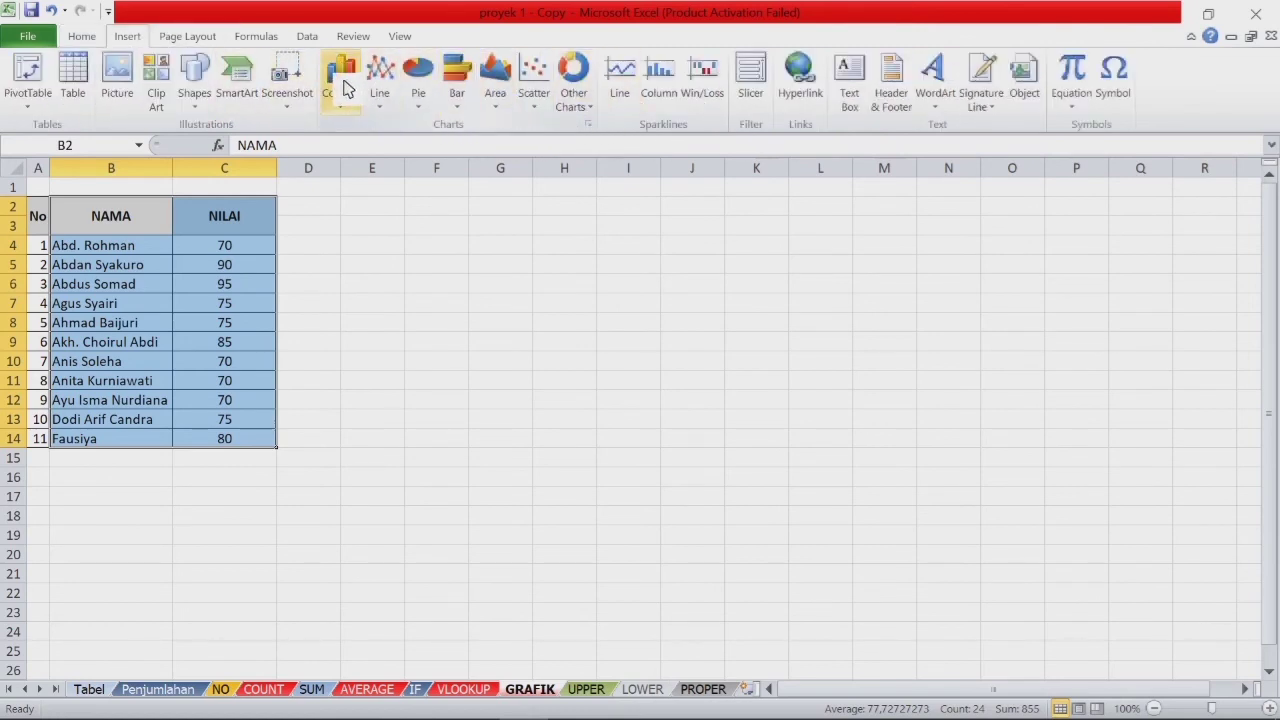
left_click(341, 85)
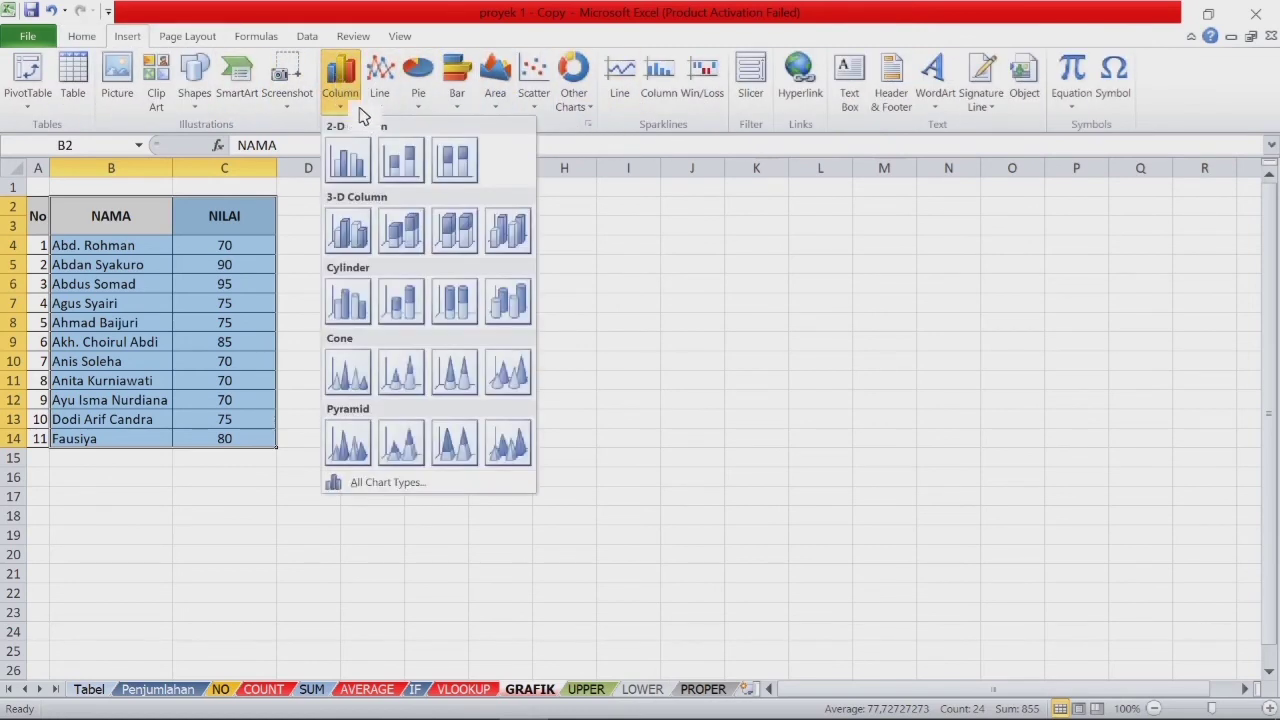
left_click(421, 248)
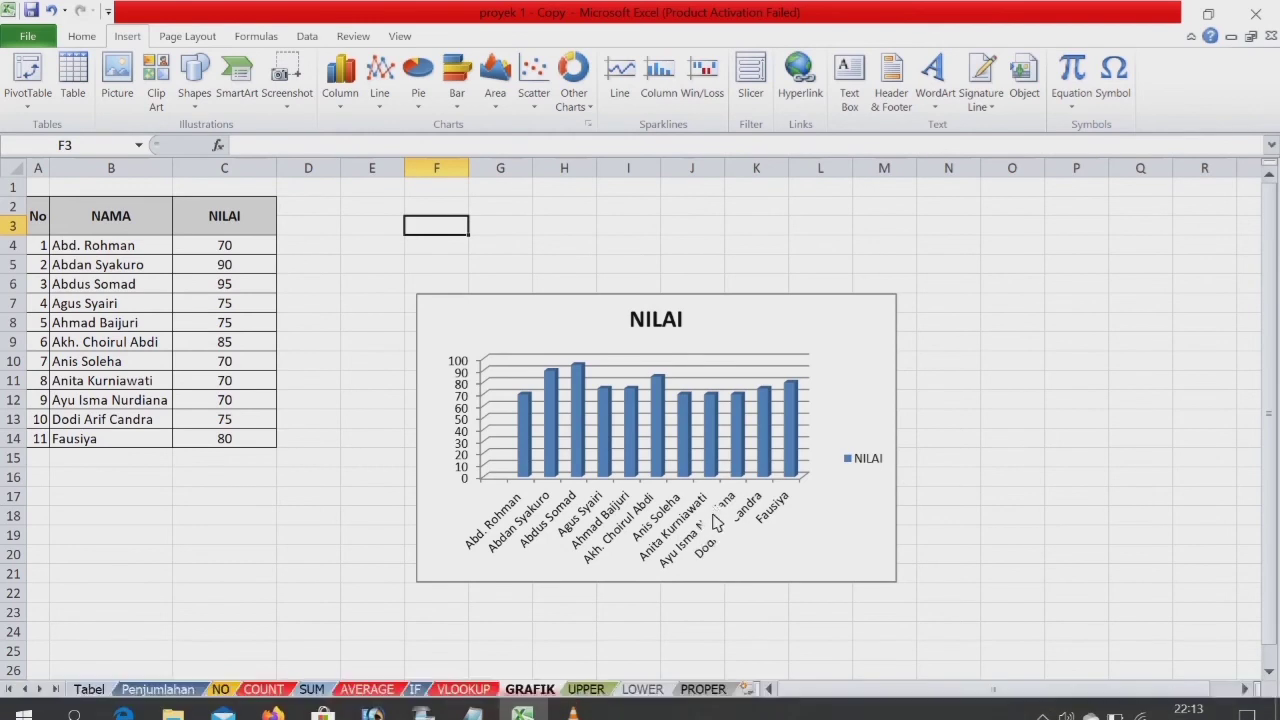
- Enter =UPPER(E6) in the yellow cell E8 of the UPPER sheet to convert the sentence to capitals
left_click(589, 689)
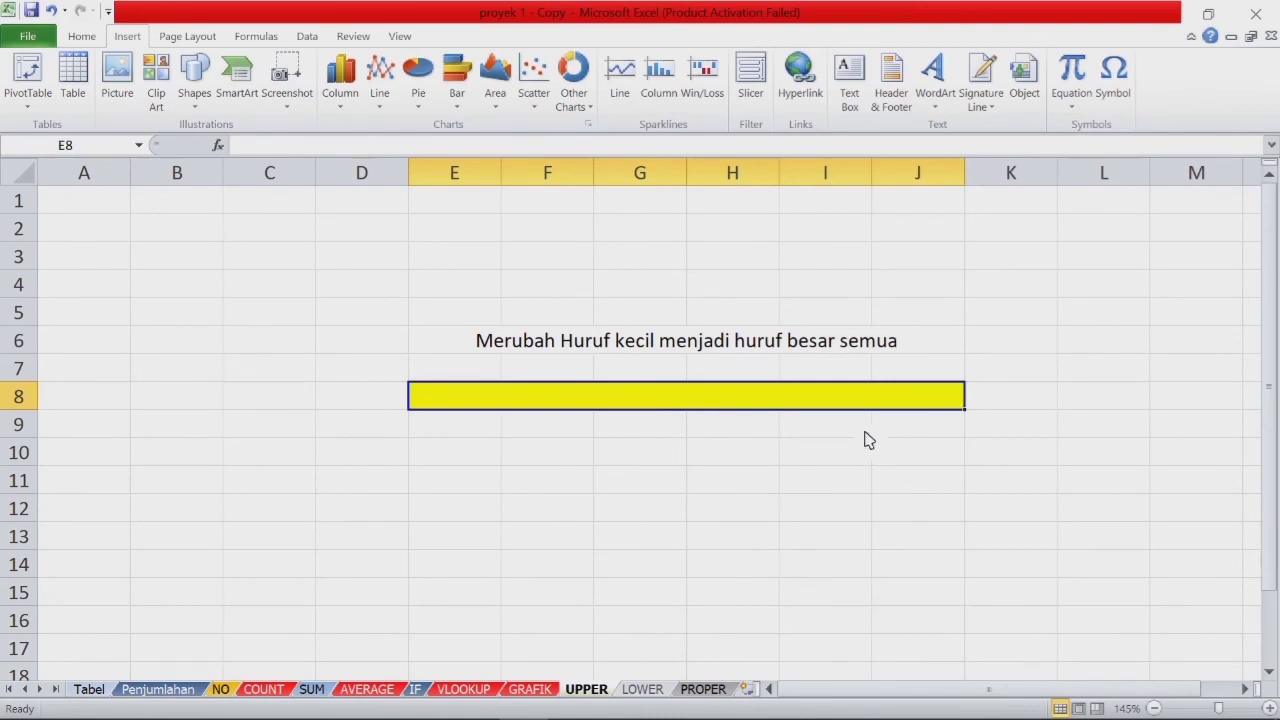
type("=")
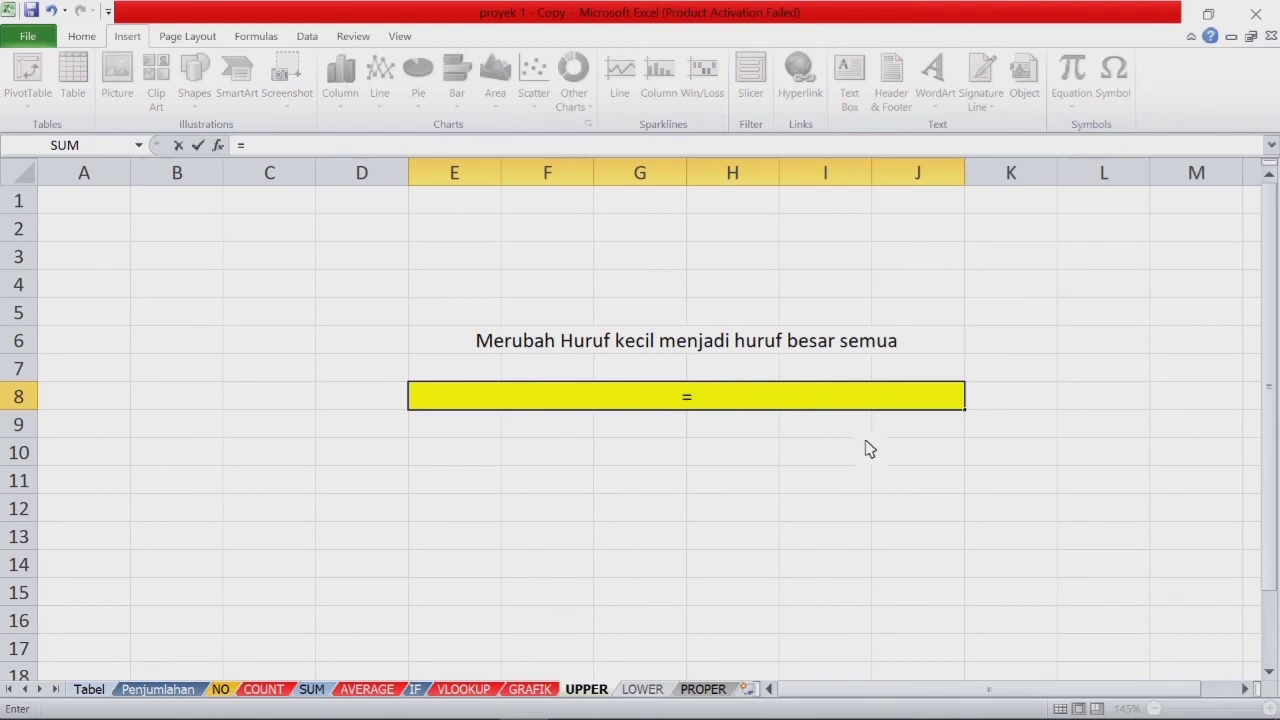
type("UPP")
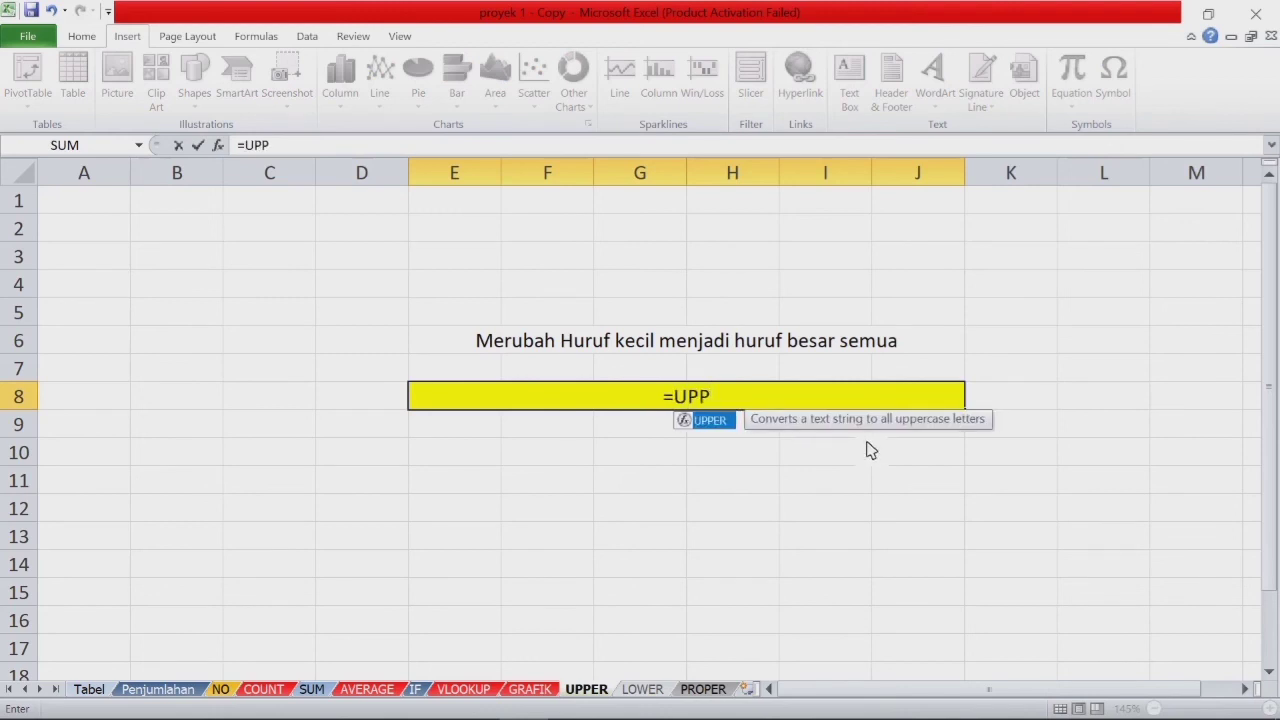
double_click(740, 424)
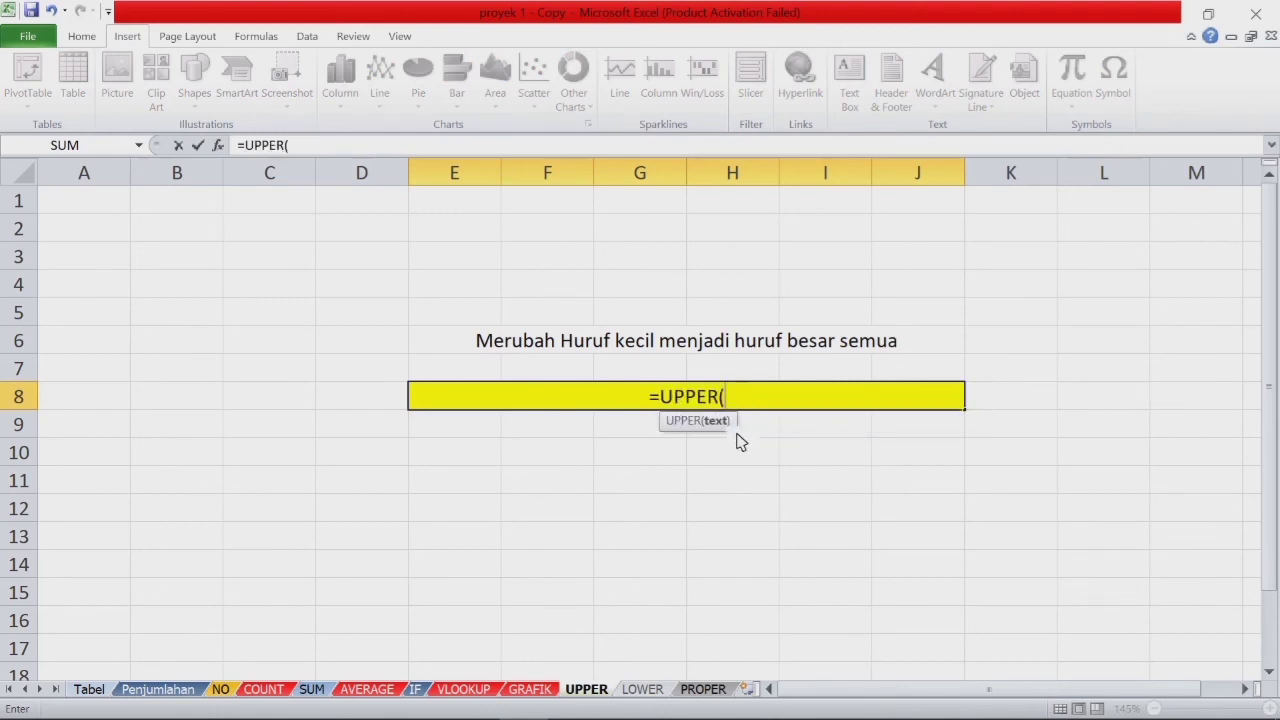
left_click(507, 350)
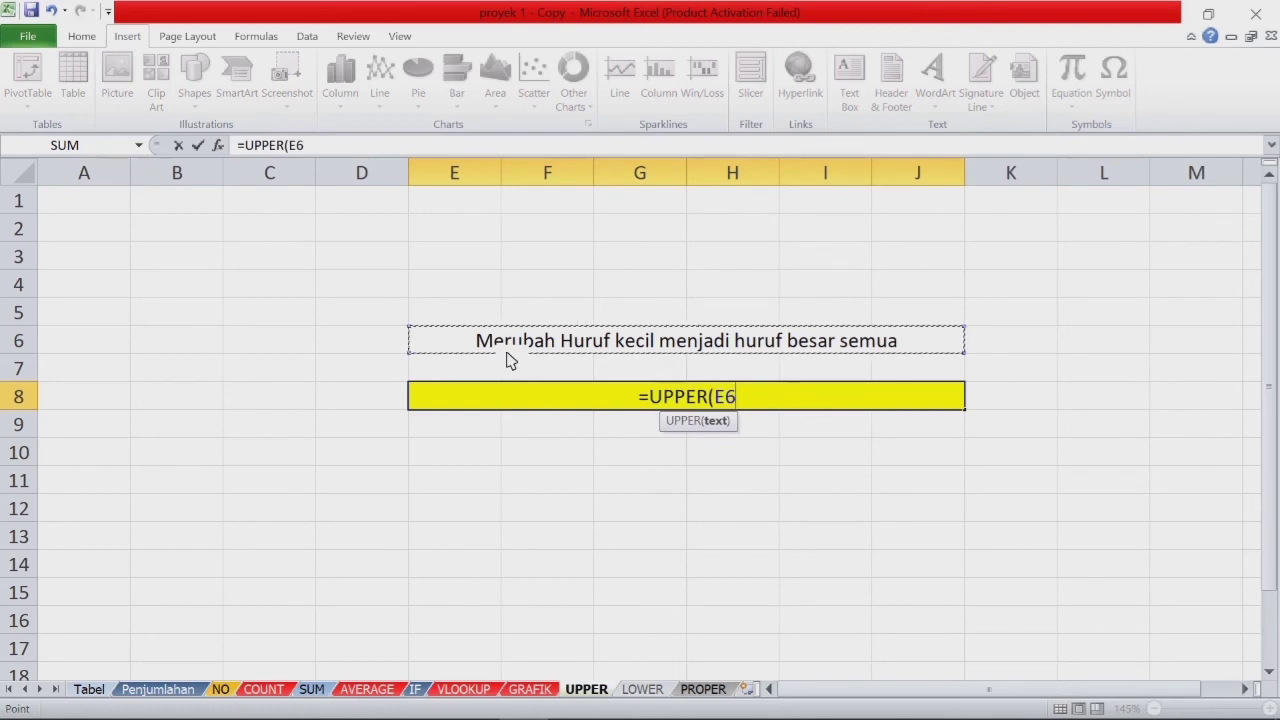
type(")")
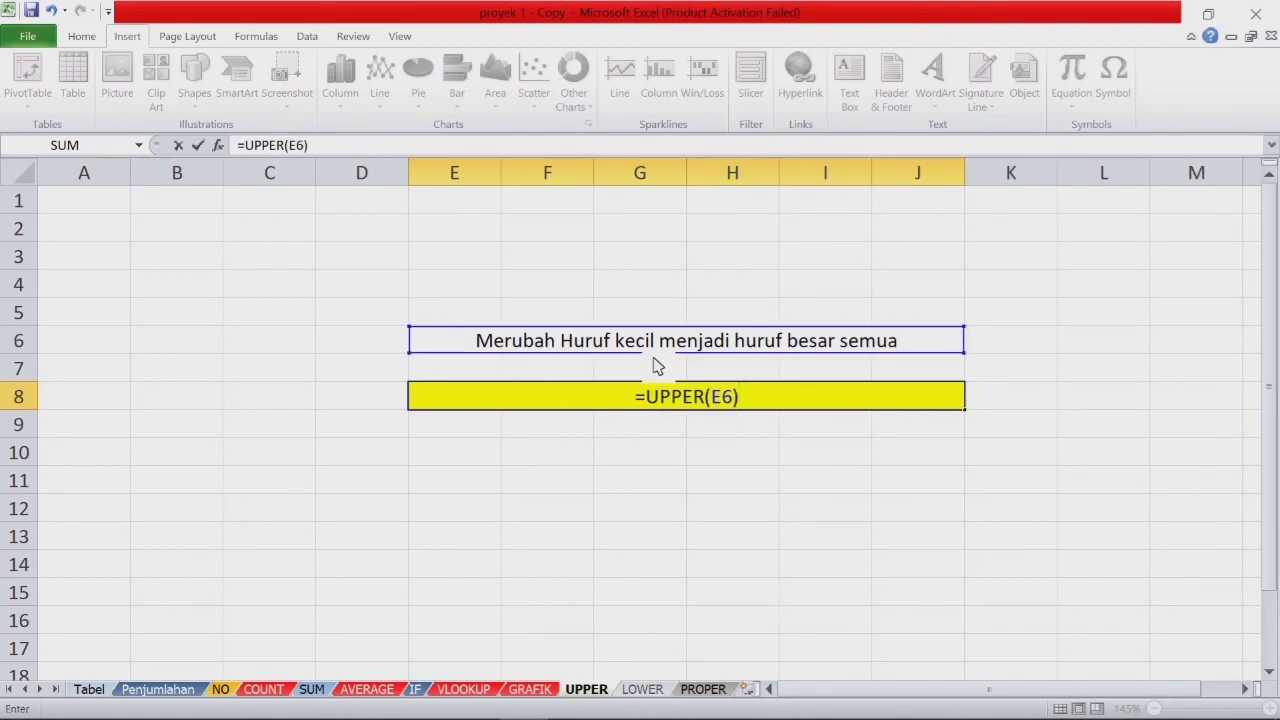
key("Return")
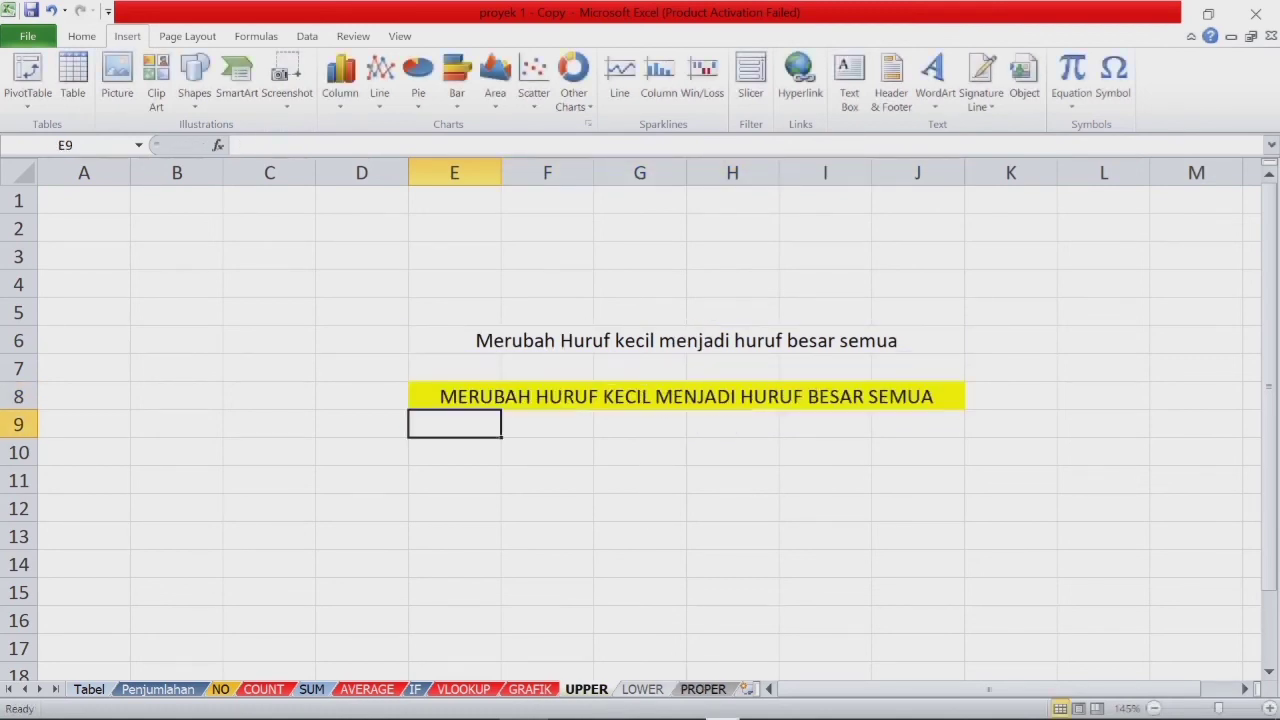
left_click(715, 485)
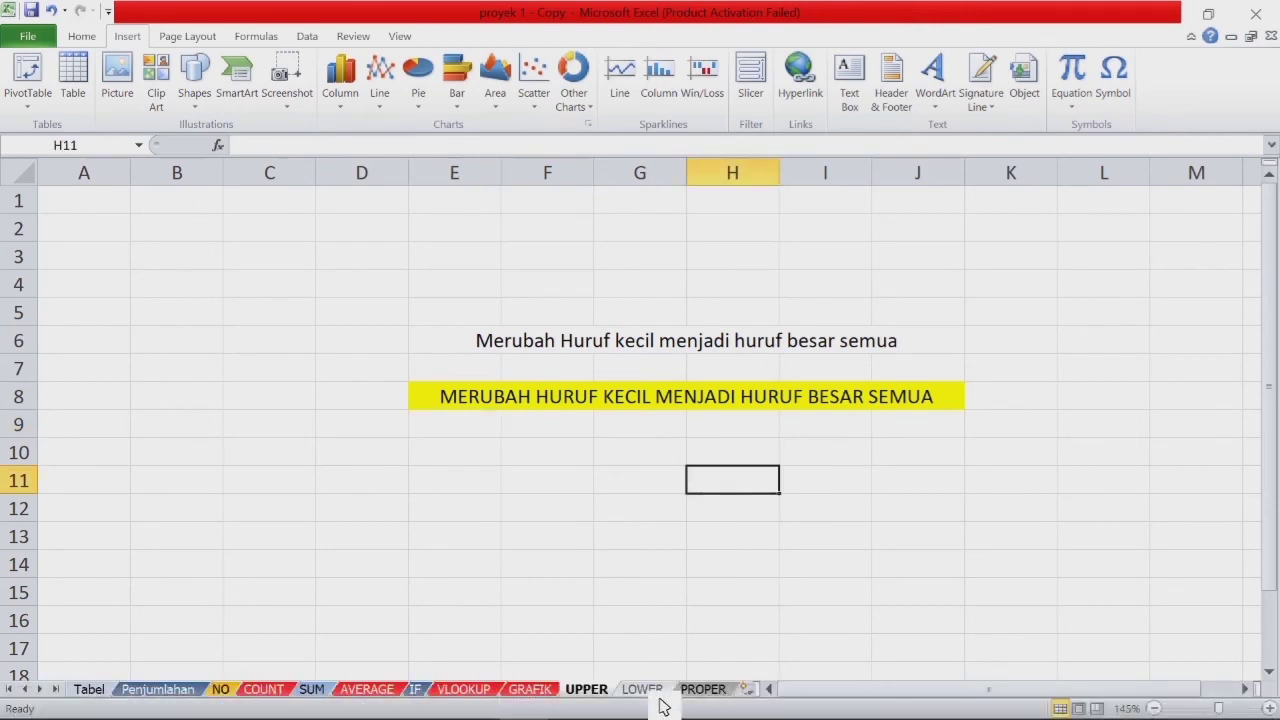
- Enter =LOWER(E6) in the yellow cell E8 of the LOWER sheet to convert the sentence to lowercase
left_click(645, 689)
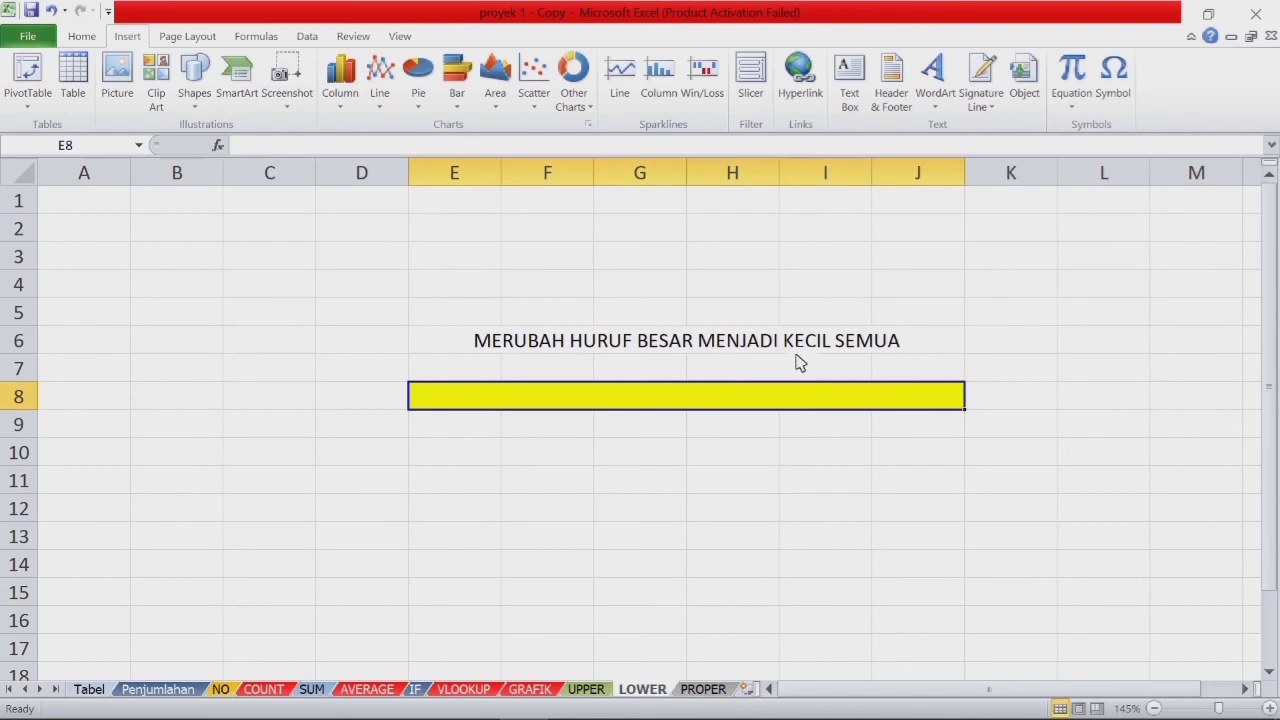
type("=")
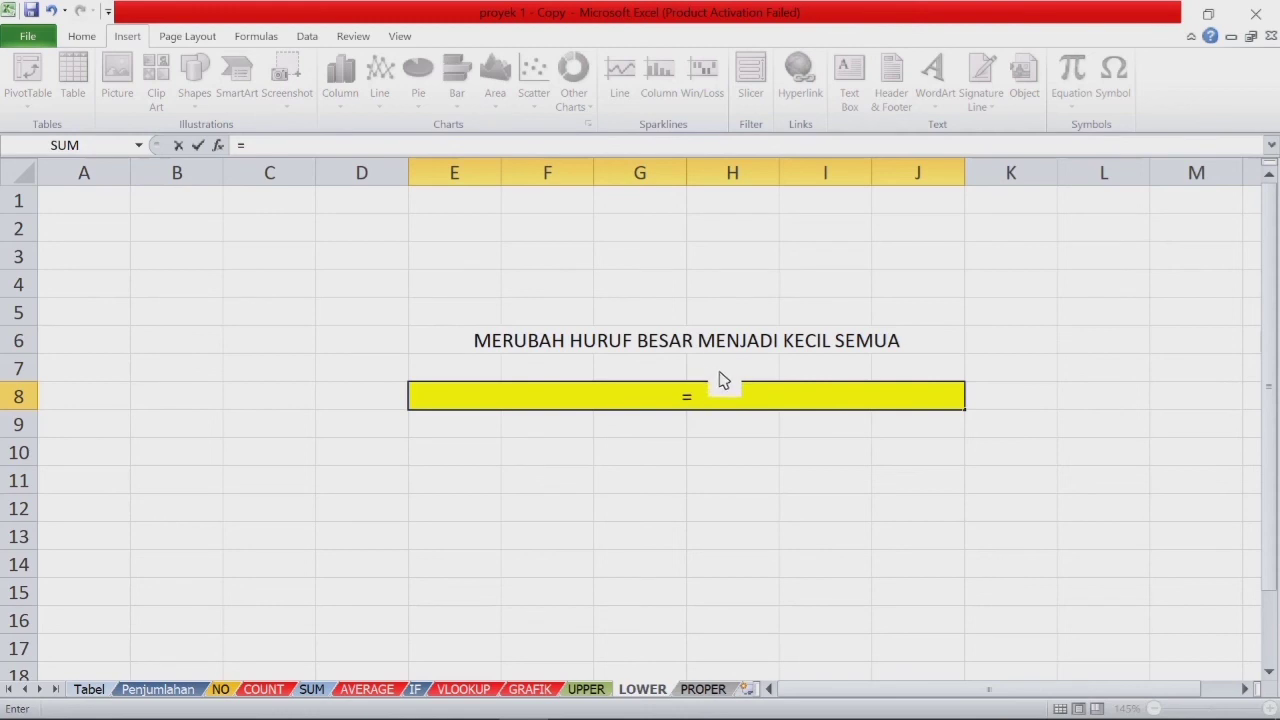
type("LO")
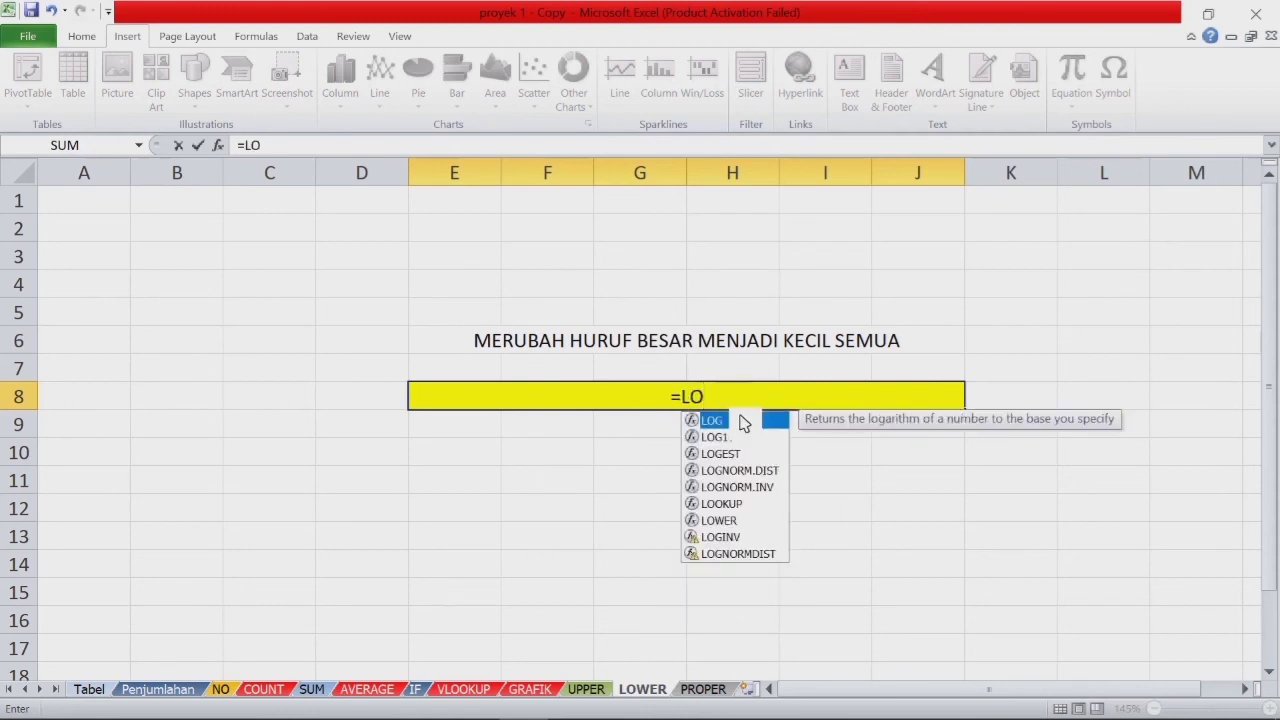
double_click(730, 521)
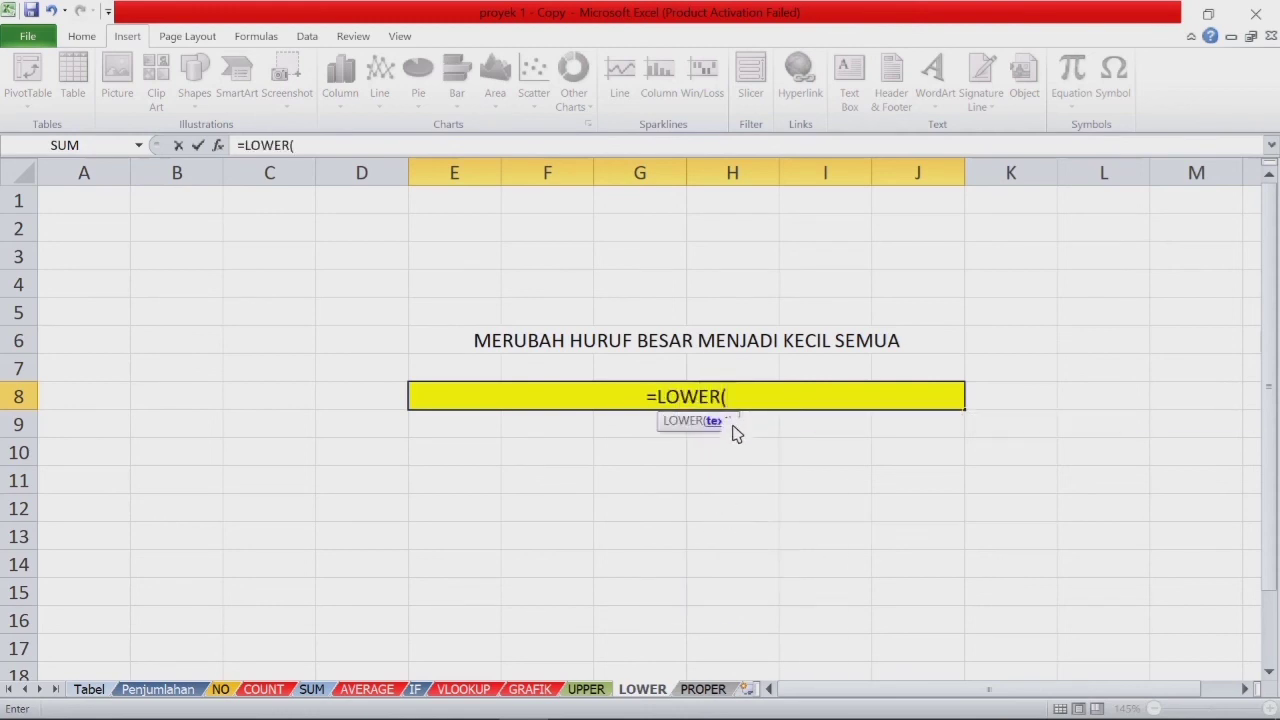
left_click(554, 348)
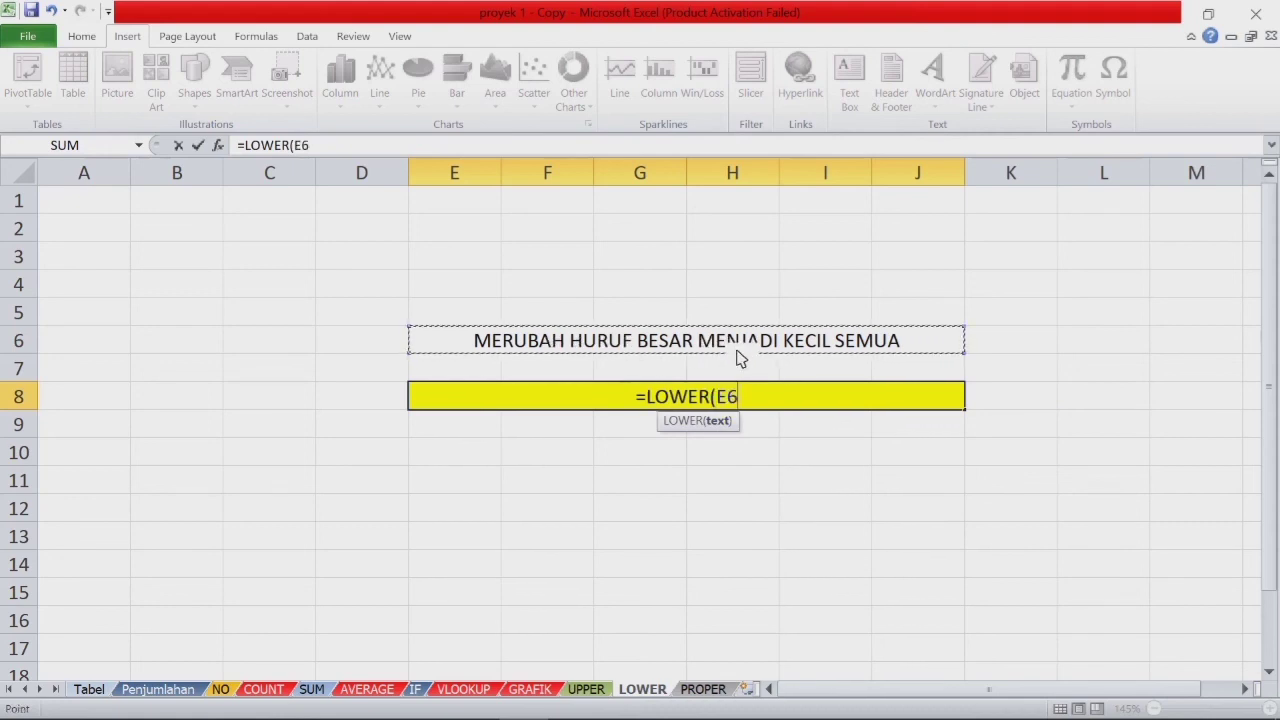
type(")")
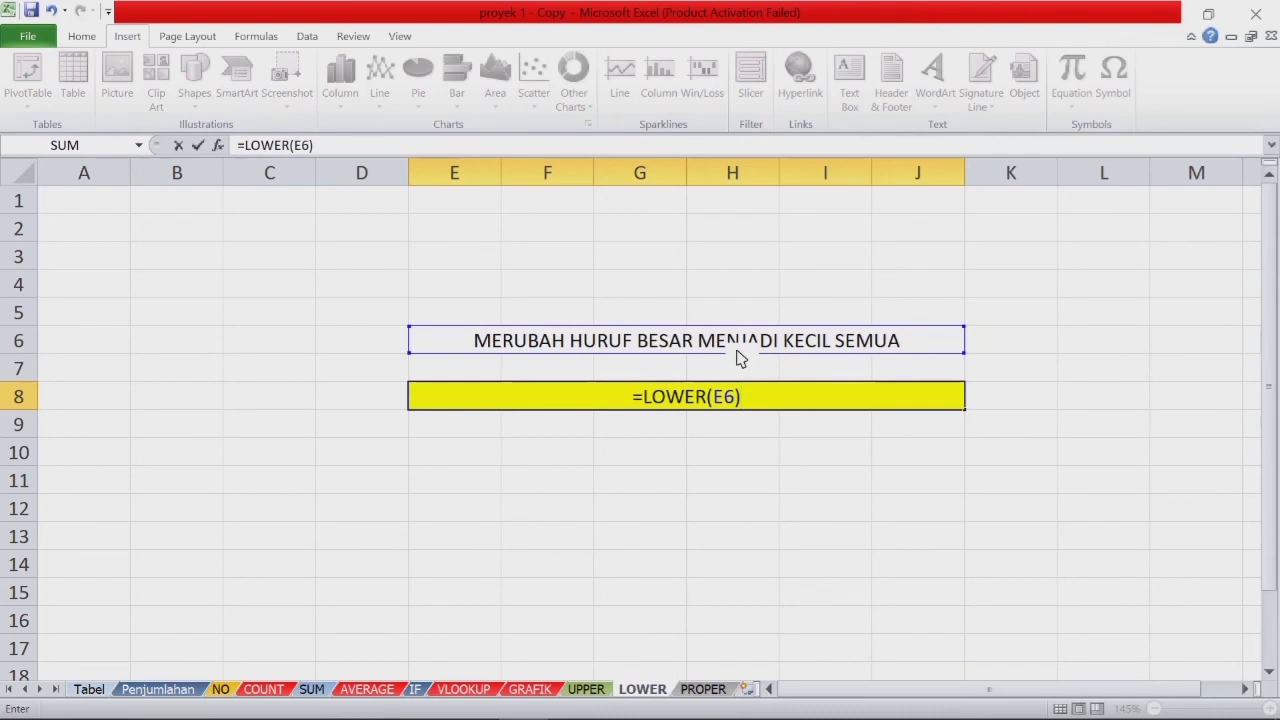
key("Return")
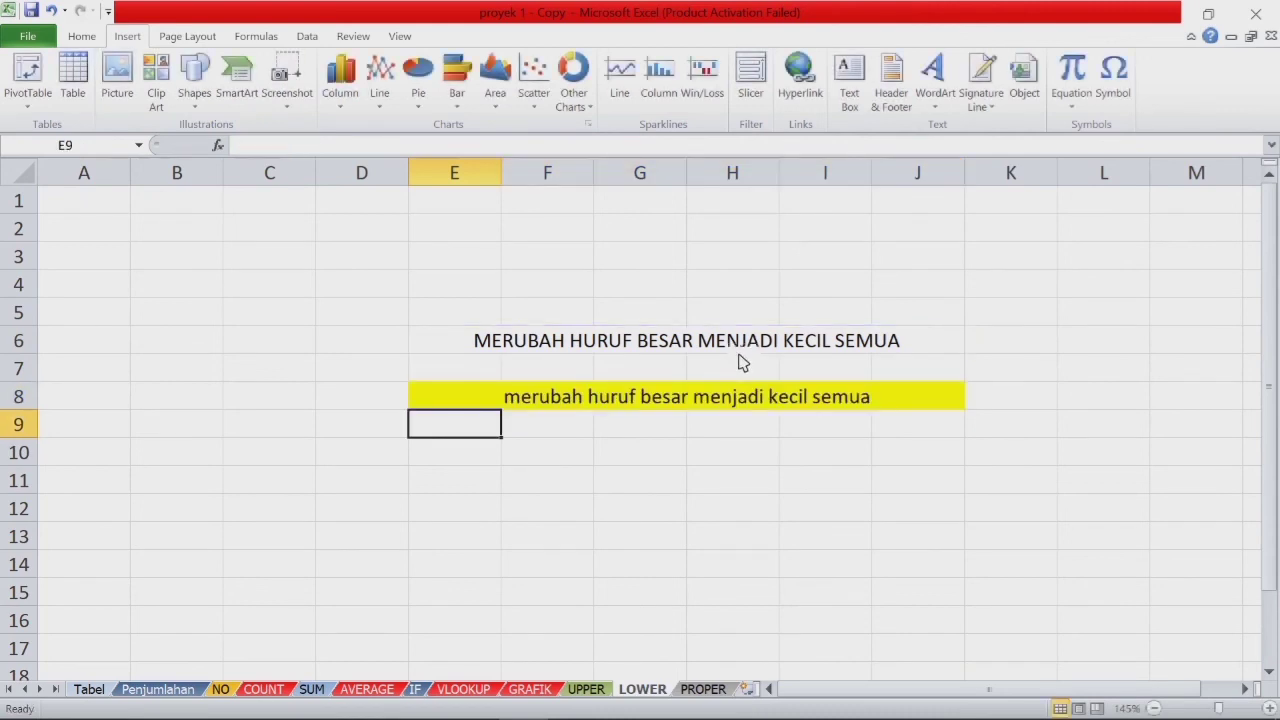
- Switch to the PROPER sheet of the workbook
left_click(714, 693)
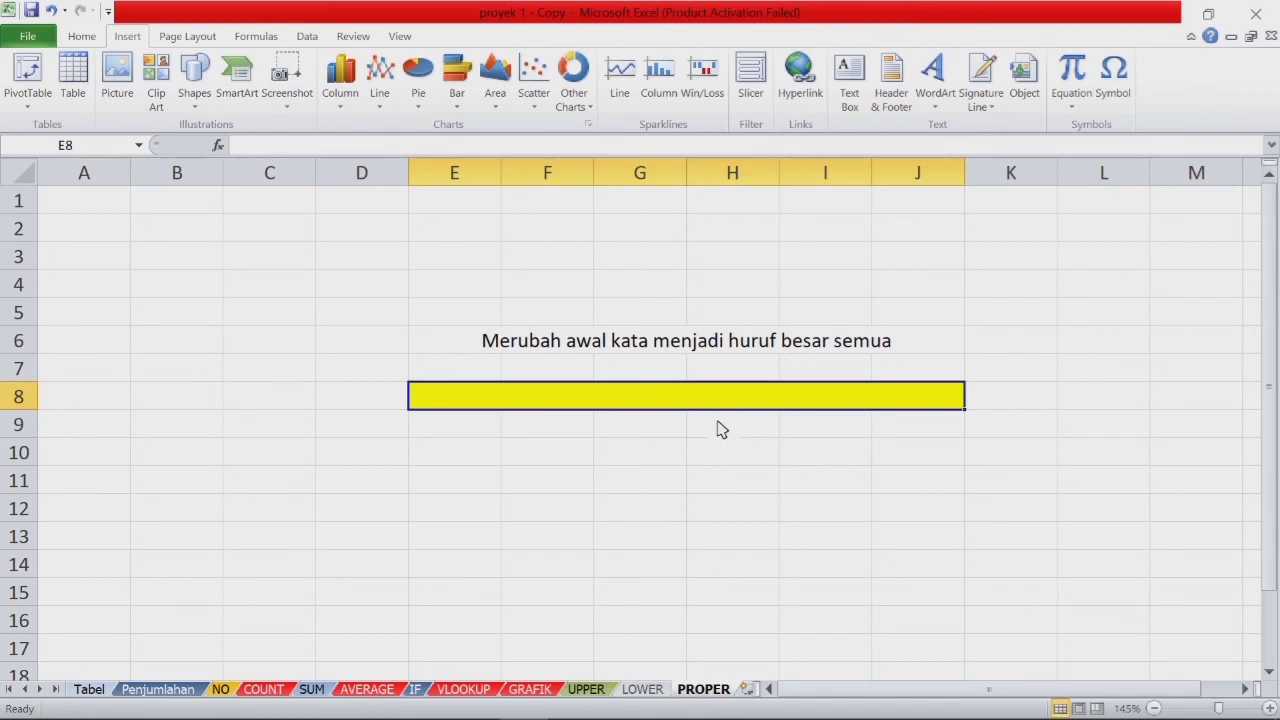
type("=")
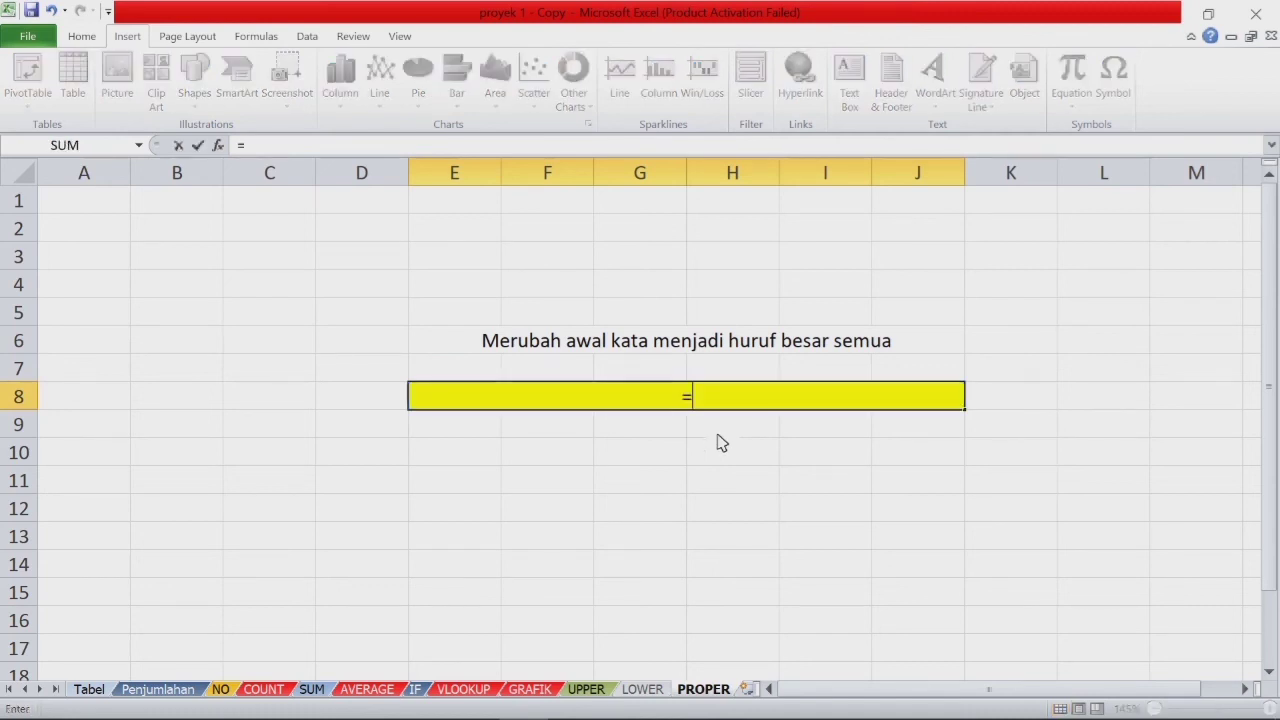
left_click(680, 346)
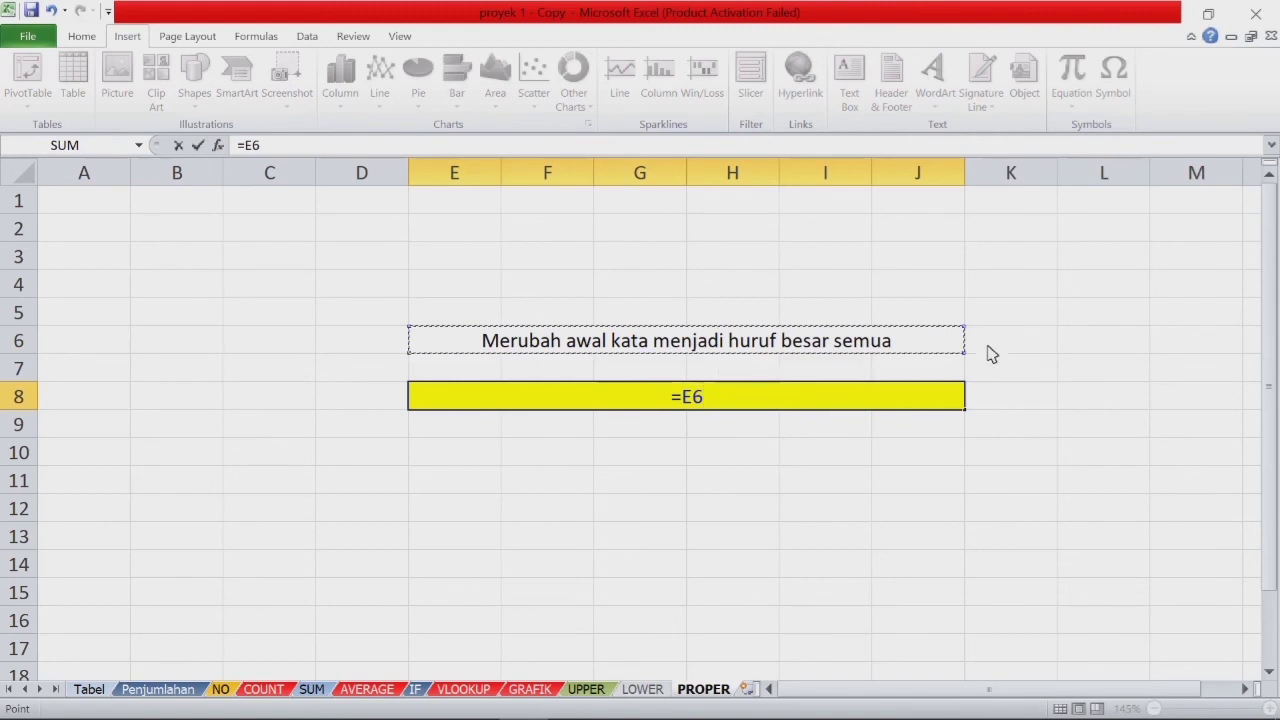
left_click(696, 402)
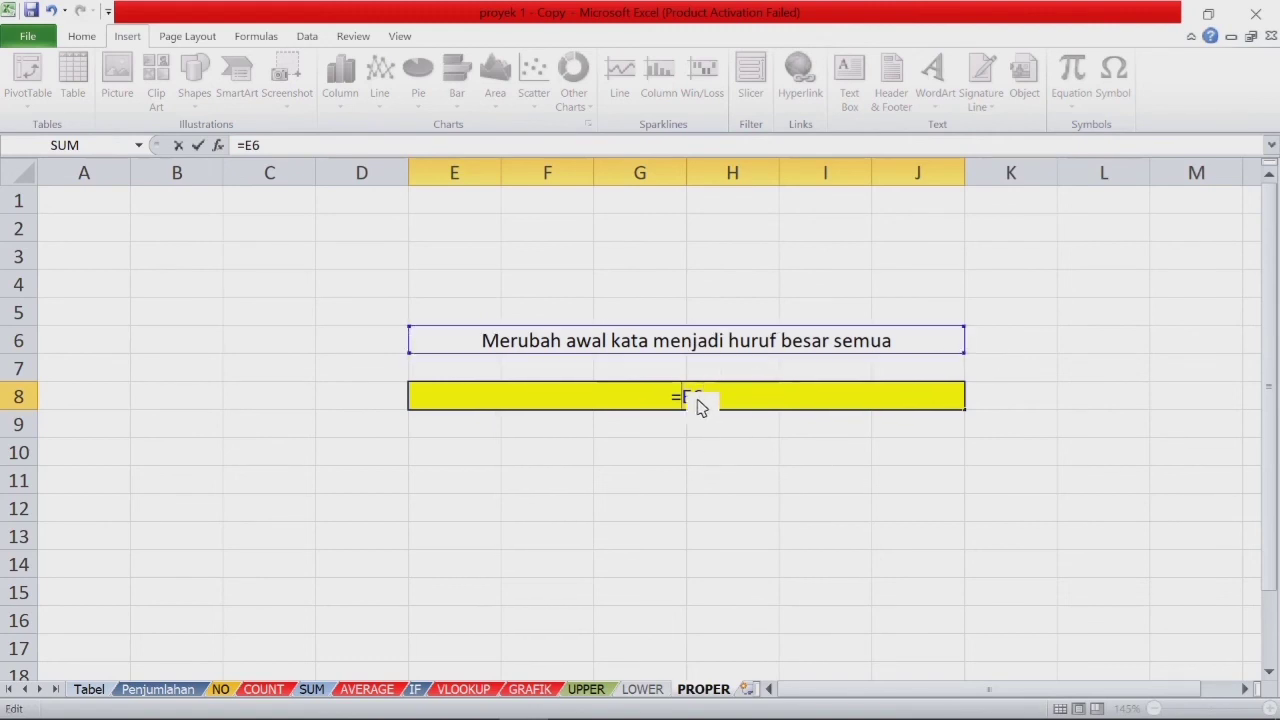
key("Escape")
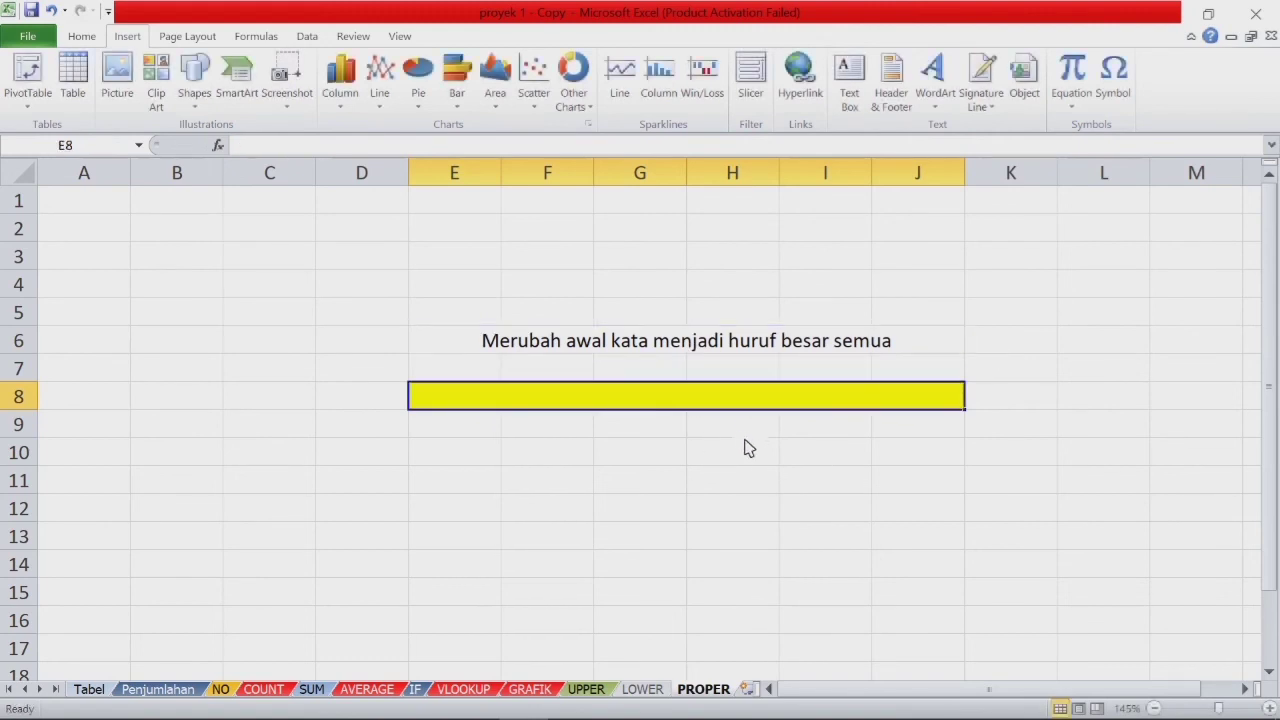
- Enter =PROPER(E6) in the yellow cell E8 of the PROPER sheet to capitalize the first letter of each word
type("=")
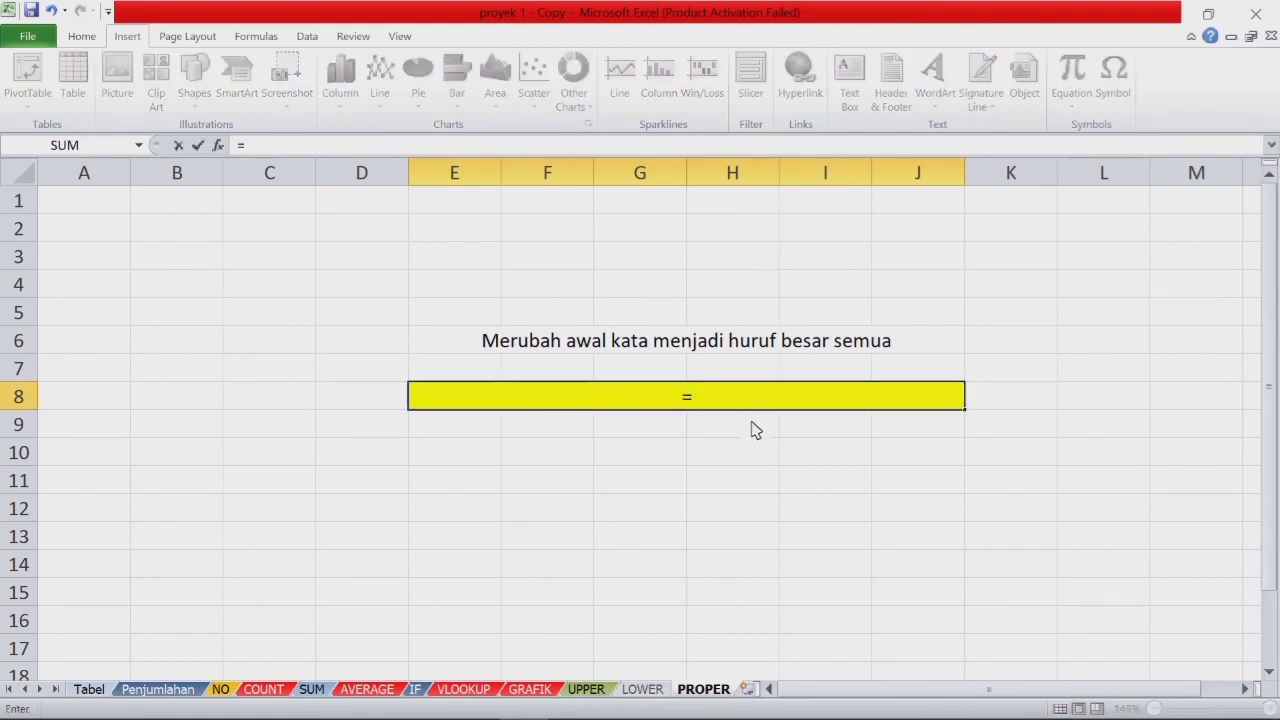
type("PR")
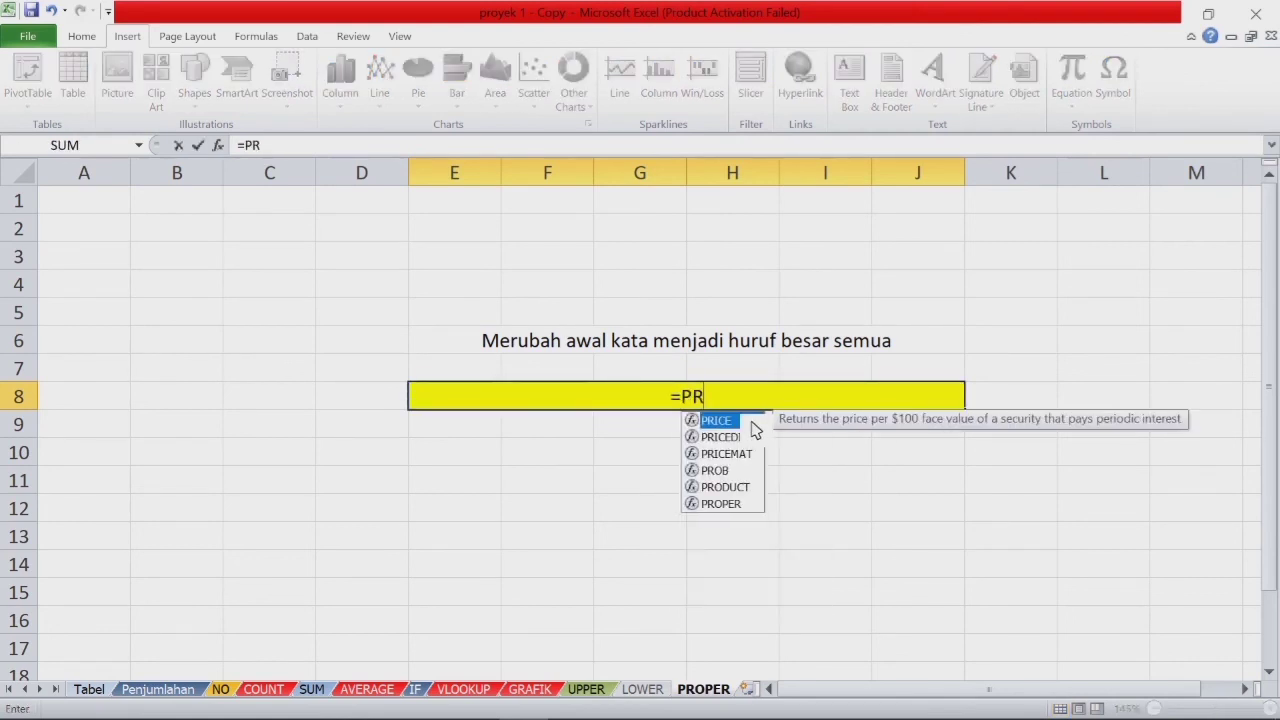
double_click(728, 505)
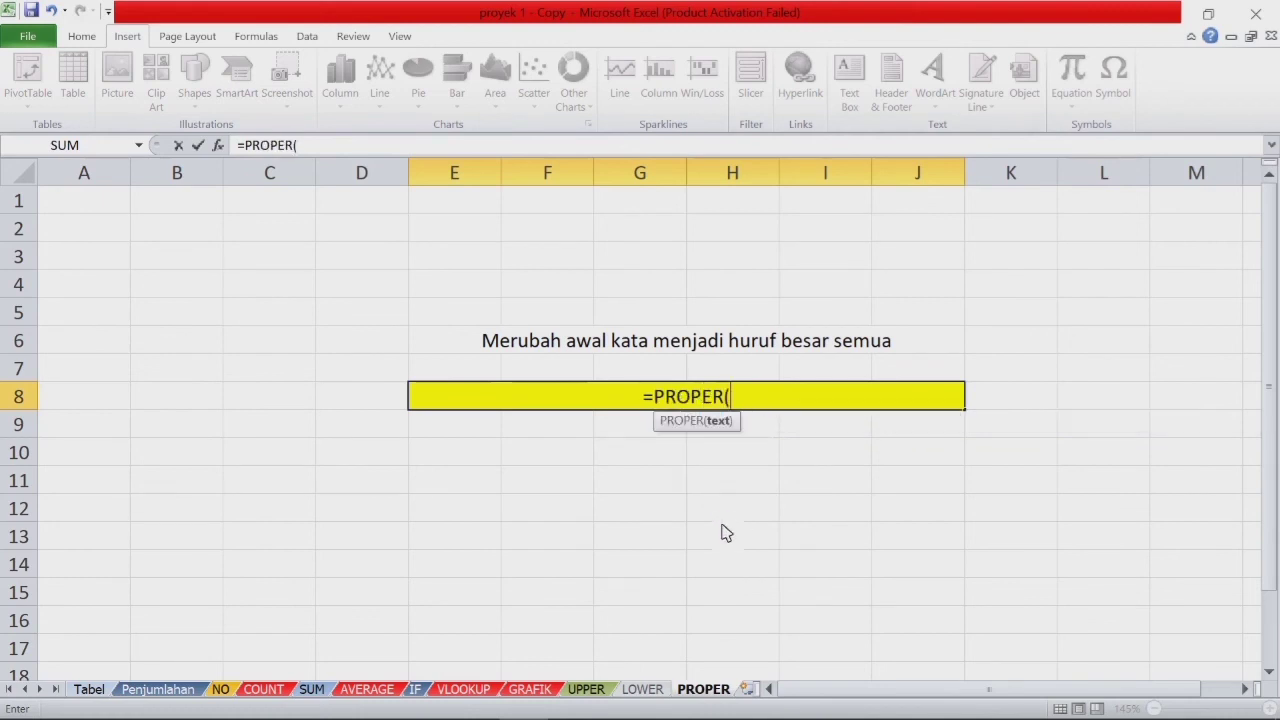
left_click(617, 340)
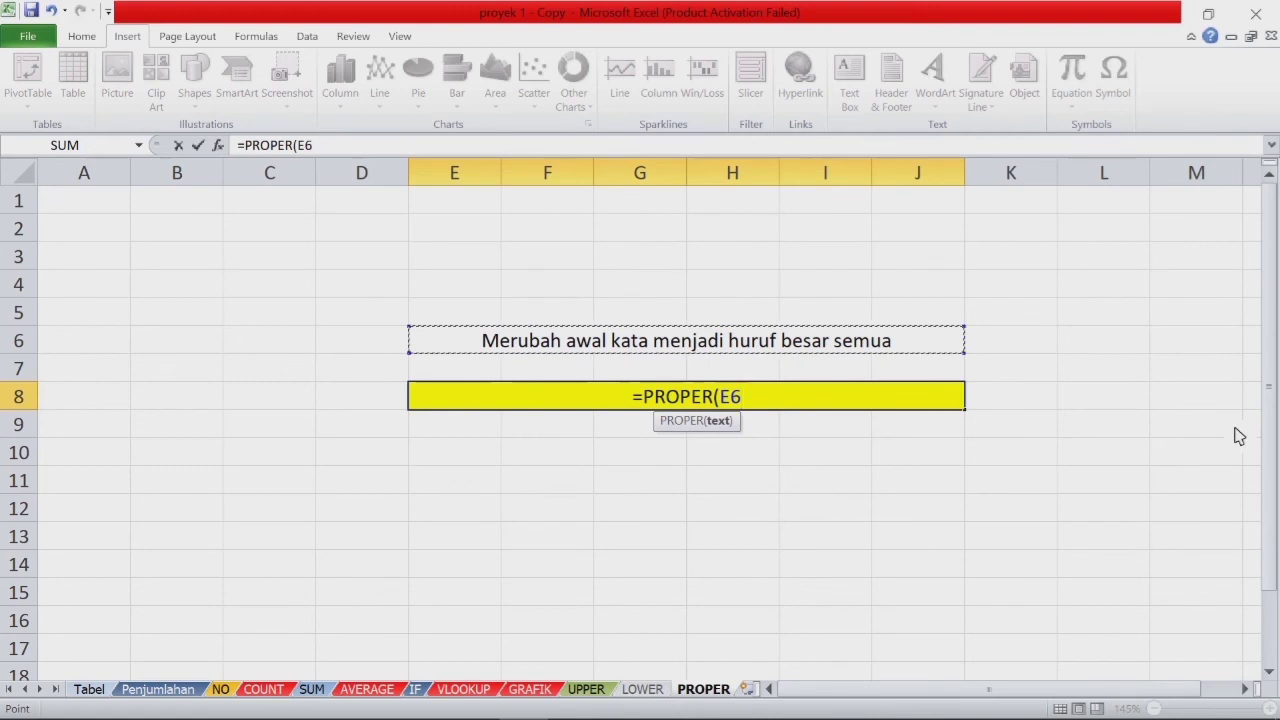
type(")")
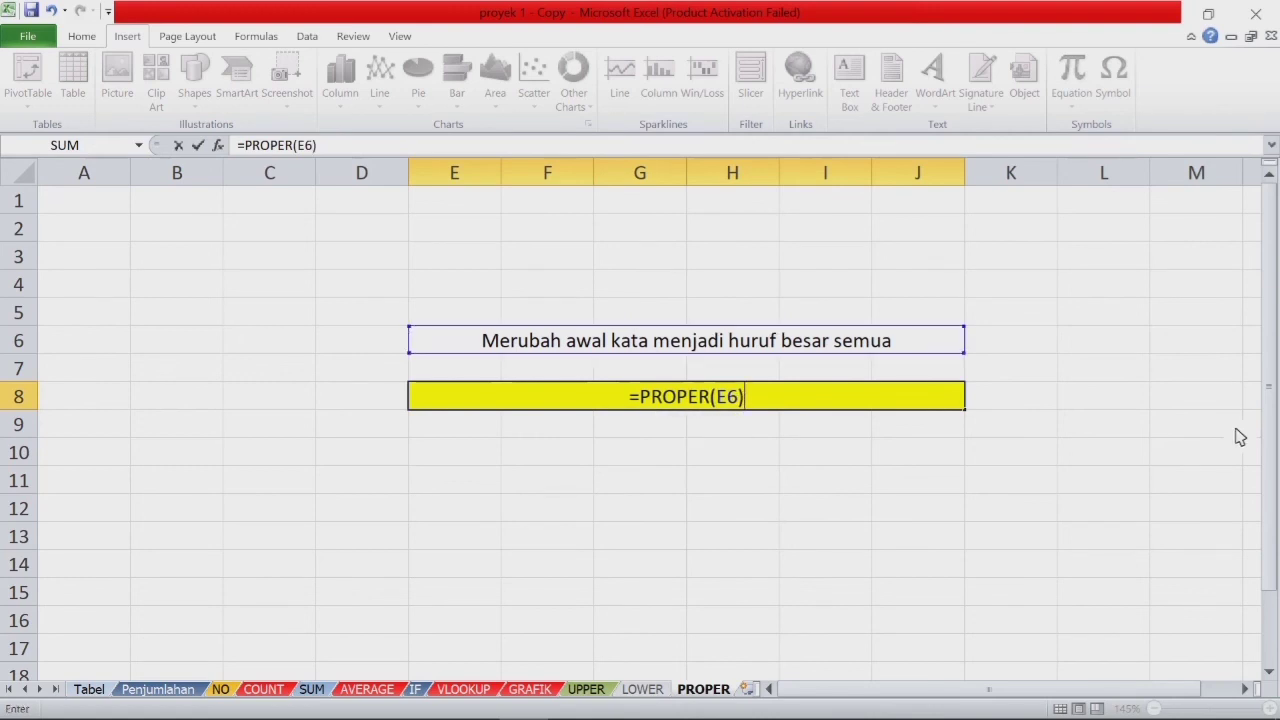
key("Return")
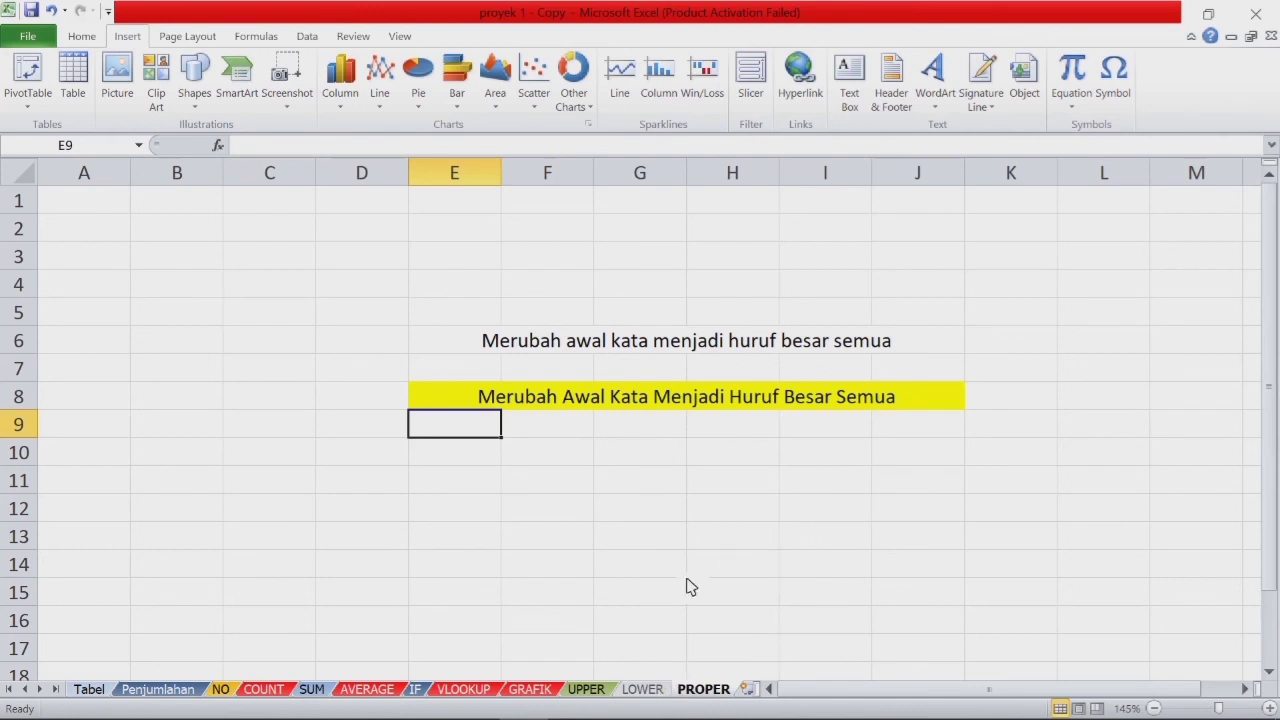
left_click(672, 528)
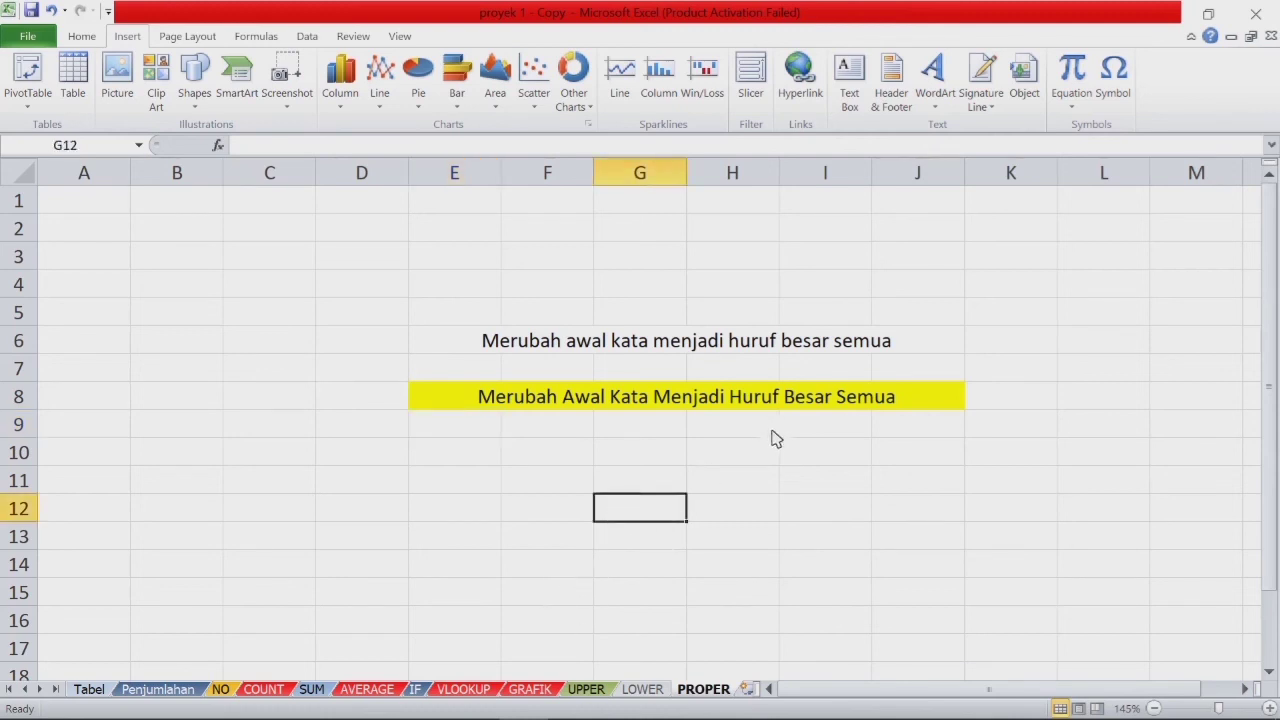
left_click(590, 463)
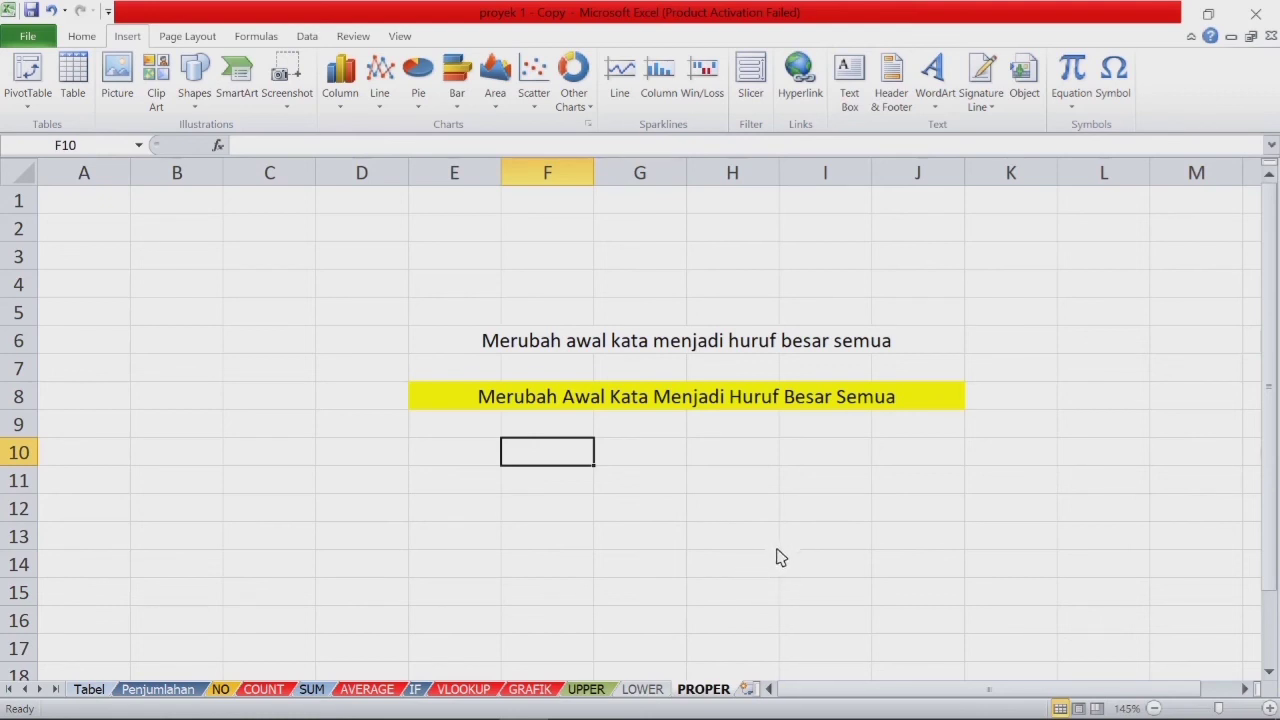
left_click(864, 512)
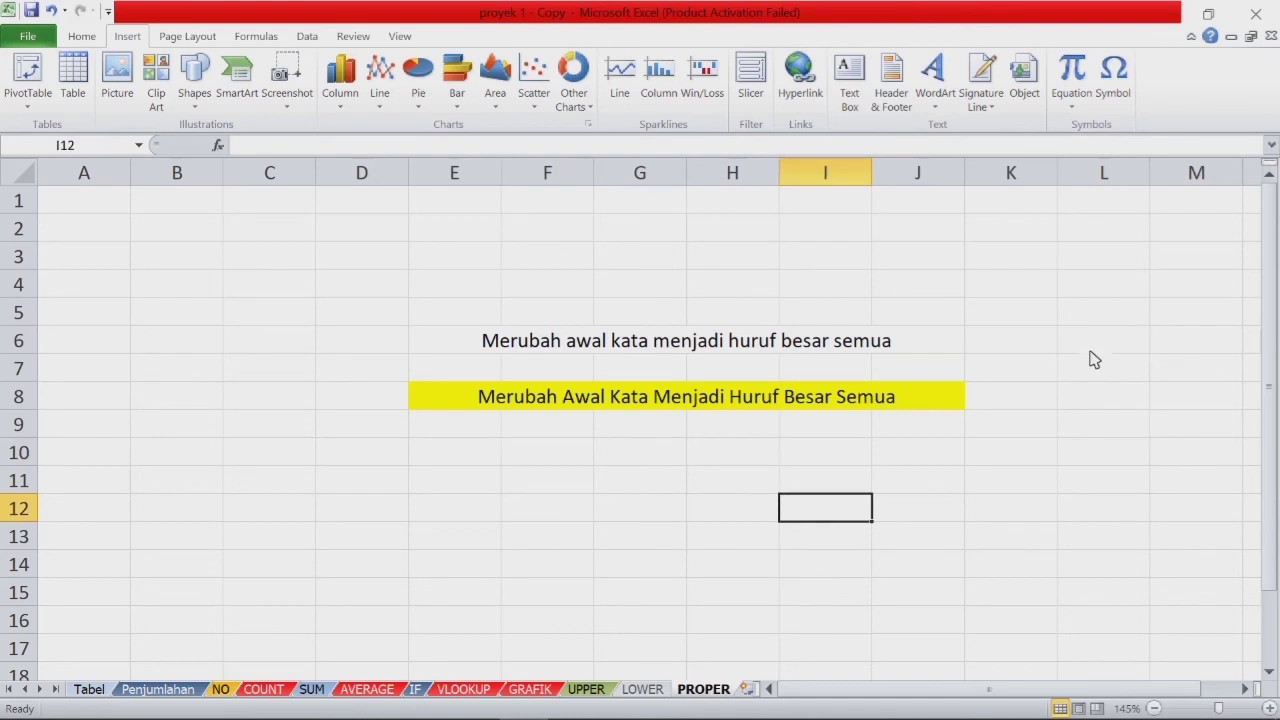
left_click(1165, 12)
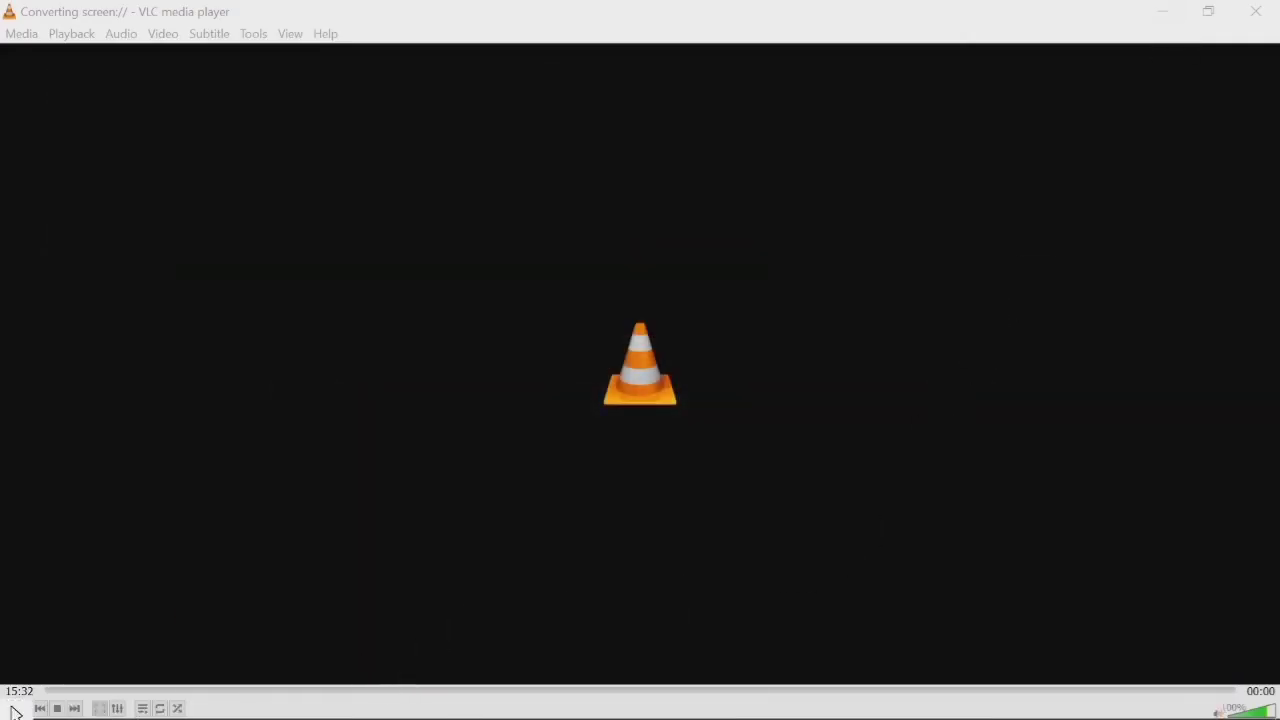
left_click(60, 709)
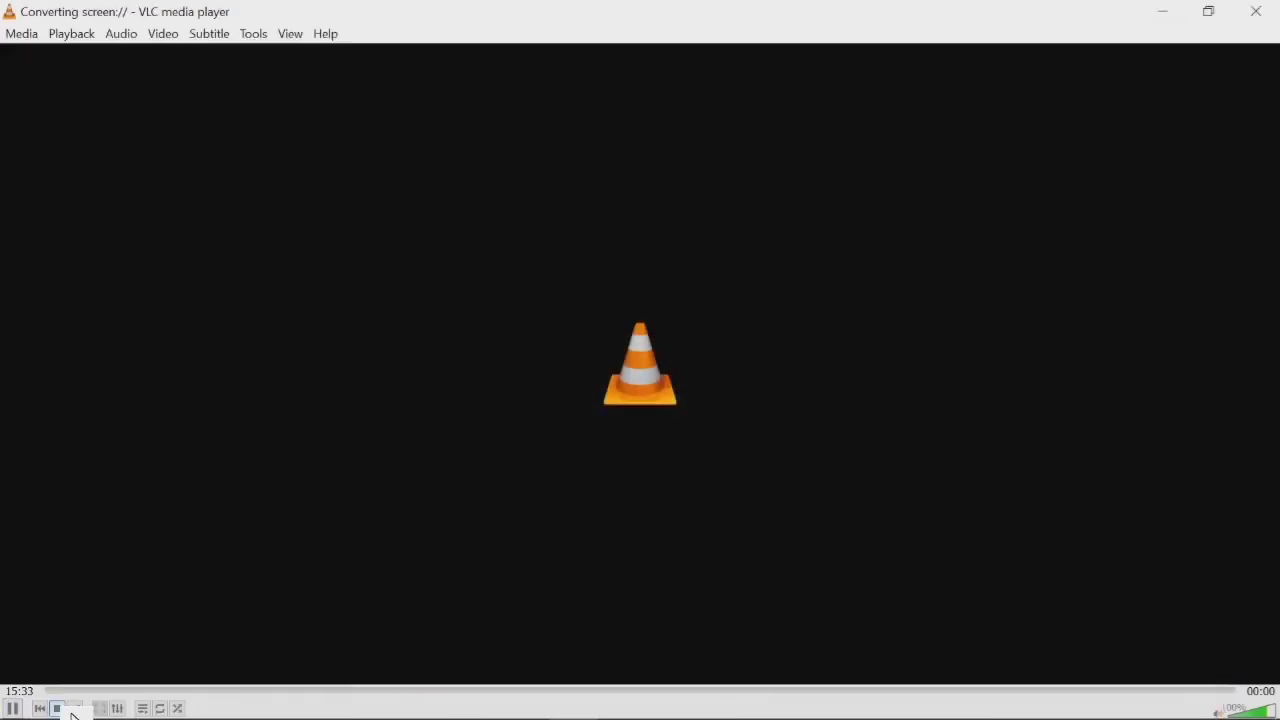